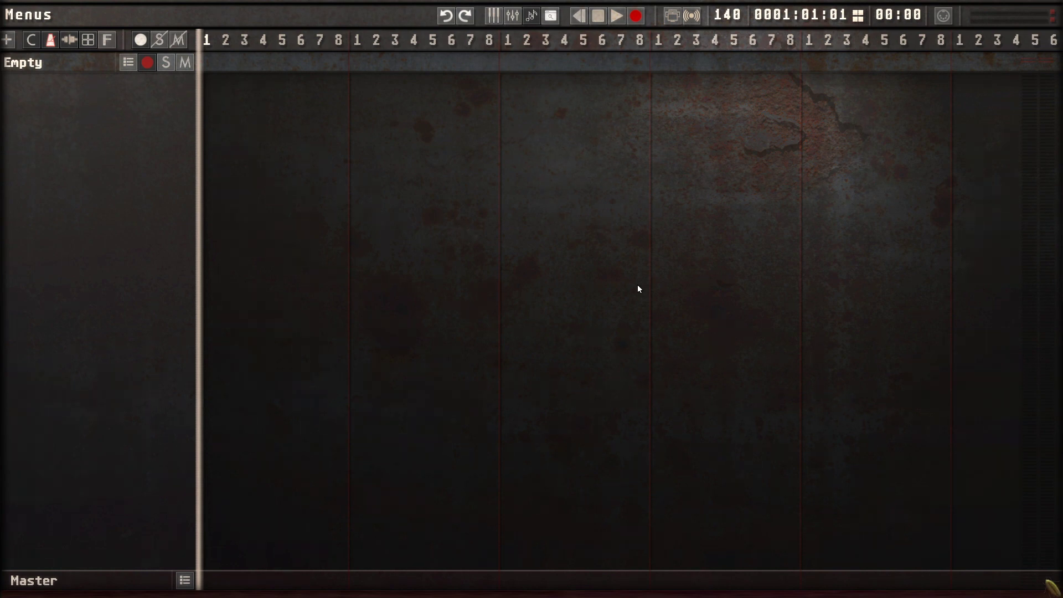
Look over the instrument plugins in the plugin browser, then close the browser.
left_click(550, 16)
key("Down")
key("Down")
key("Down")
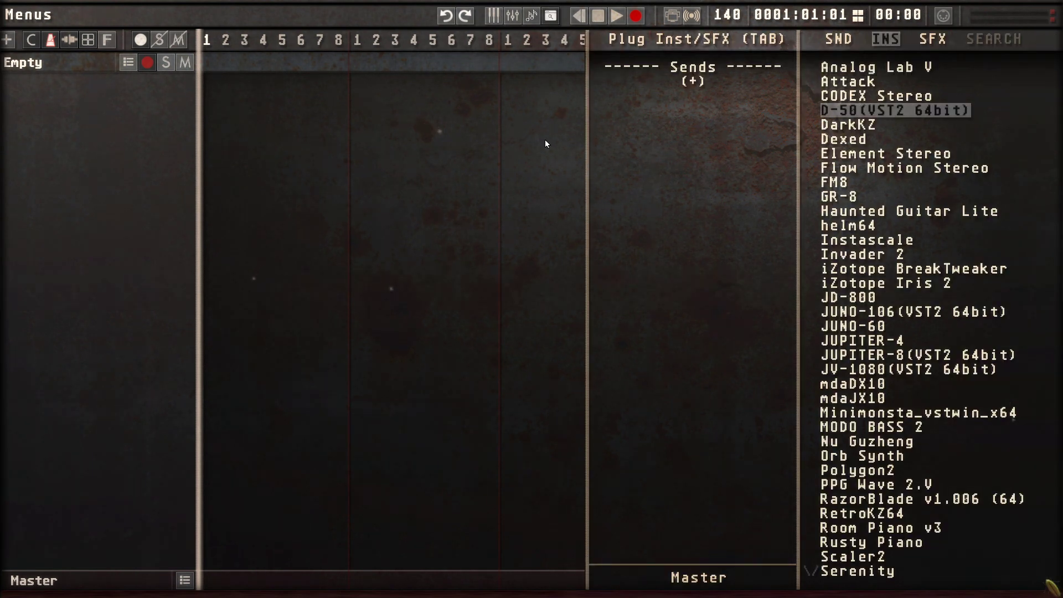
left_click(551, 17)
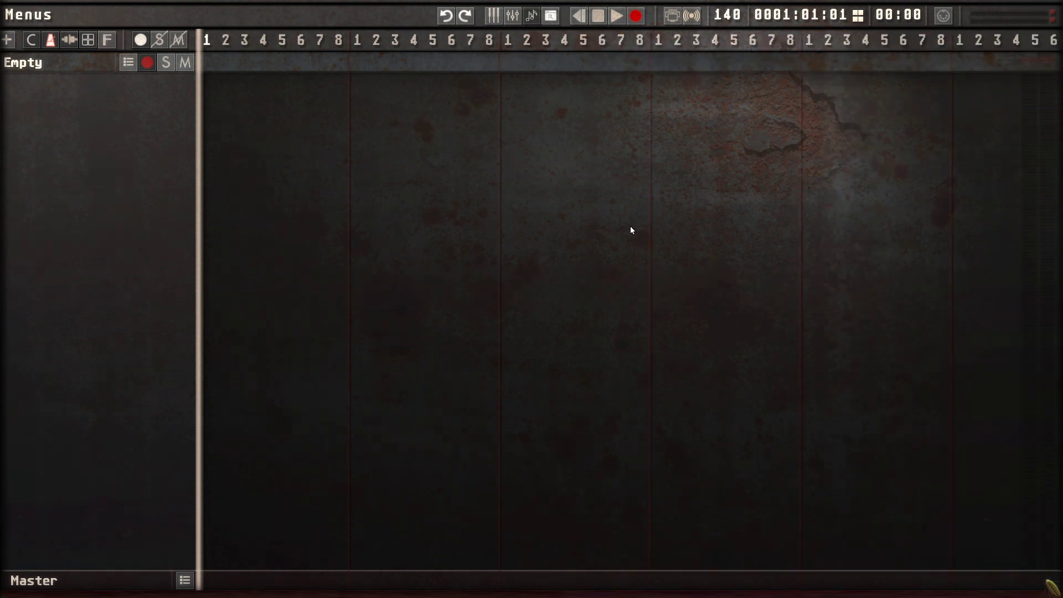
Open the list of MIDI input devices from the Audio/MIDI settings.
left_click(31, 15)
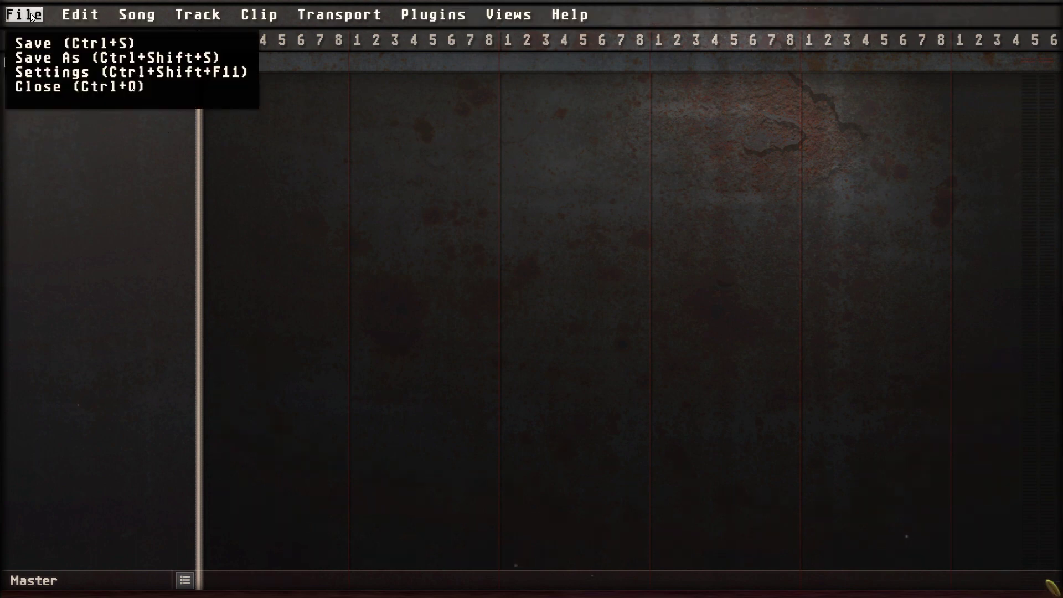
left_click(145, 73)
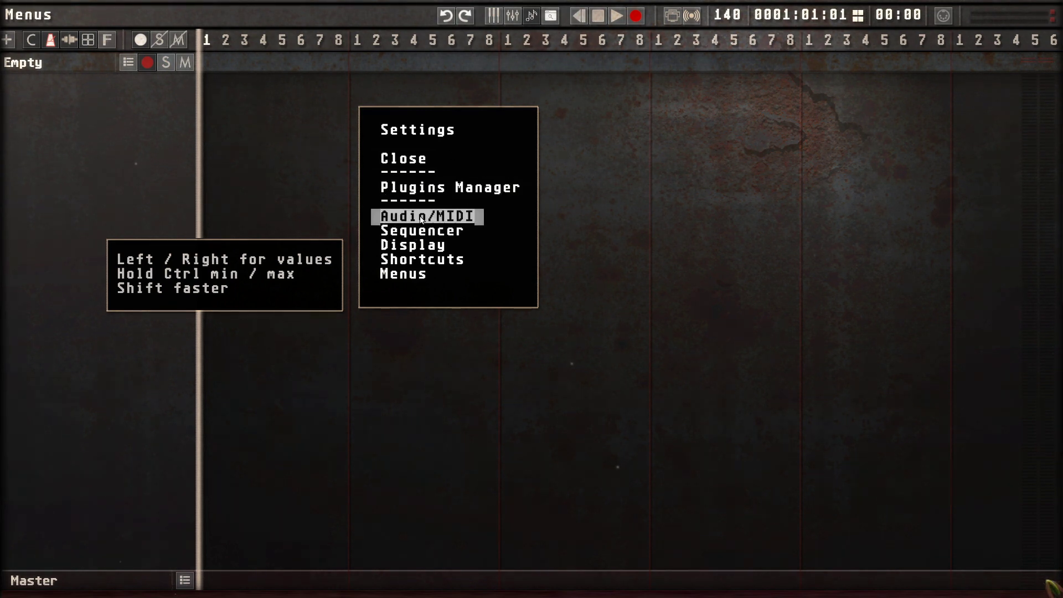
left_click(443, 217)
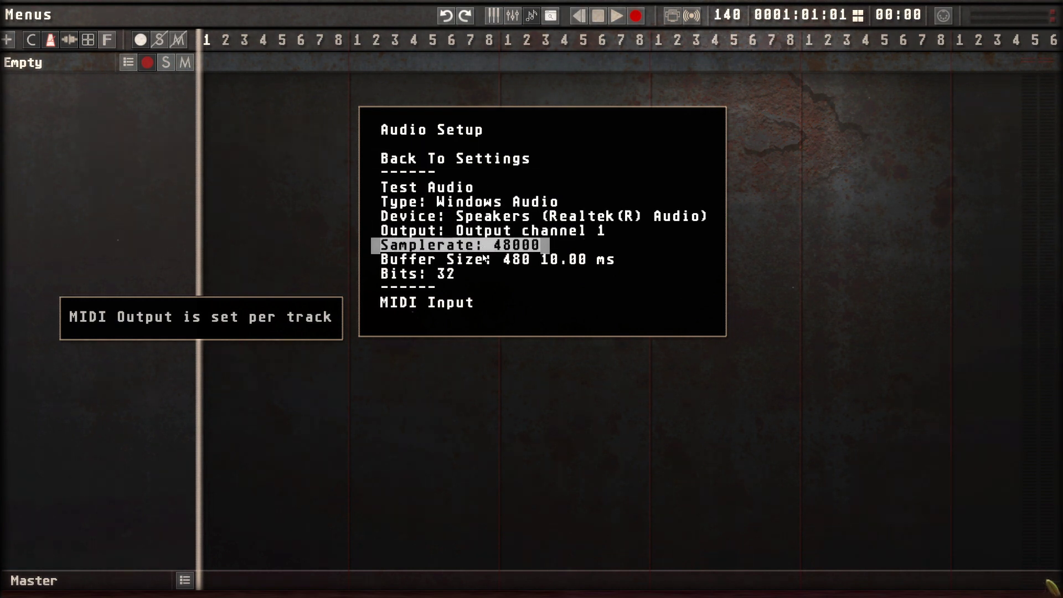
left_click(457, 304)
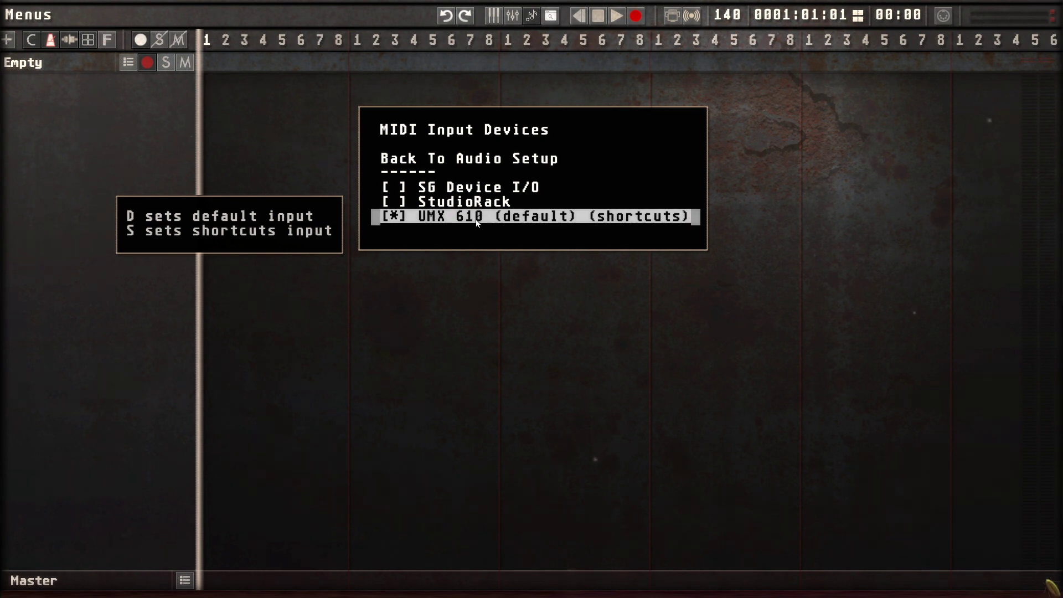
Try toggling the StudioRack and UMX 610 MIDI inputs, ending with only UMX 610 enabled.
key("Up")
key("Return")
key("Down")
key("Return")
key("Up")
key("Return")
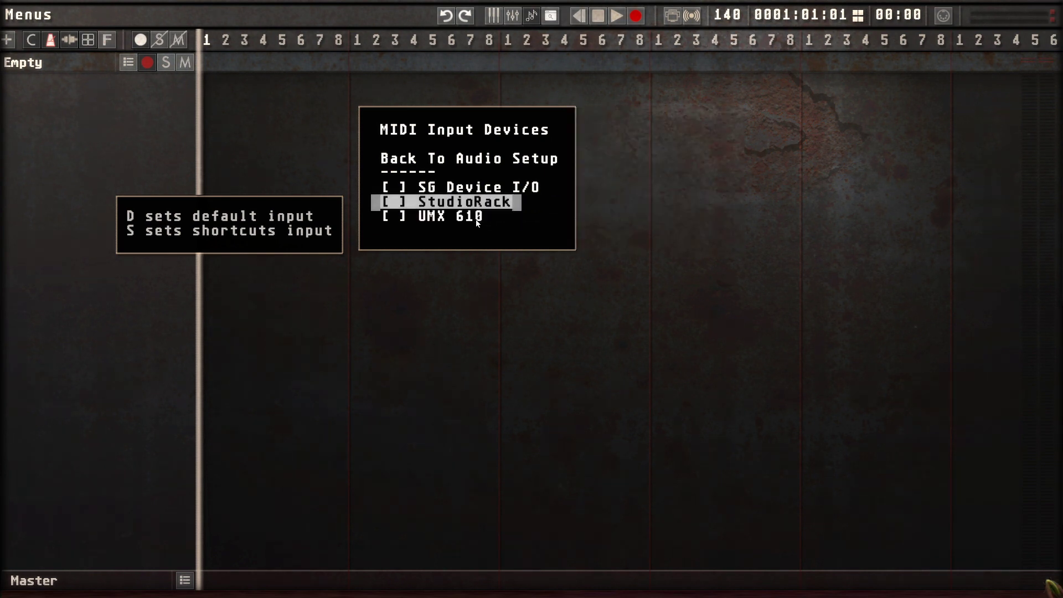
key("Down")
key("Return")
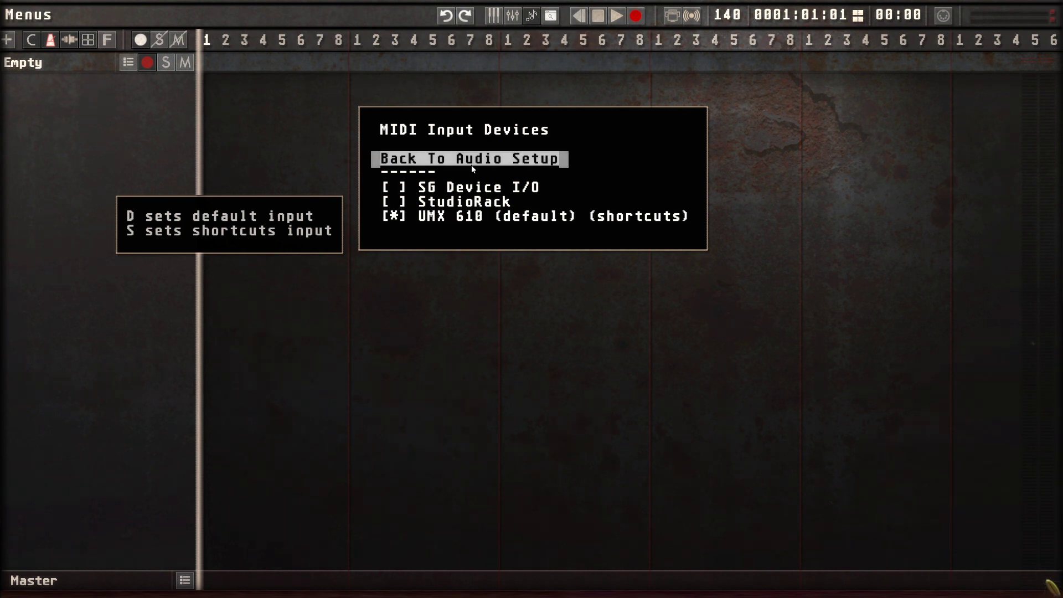
Review the available audio types and buffer sizes in the audio setup, then return to the main settings.
left_click(509, 160)
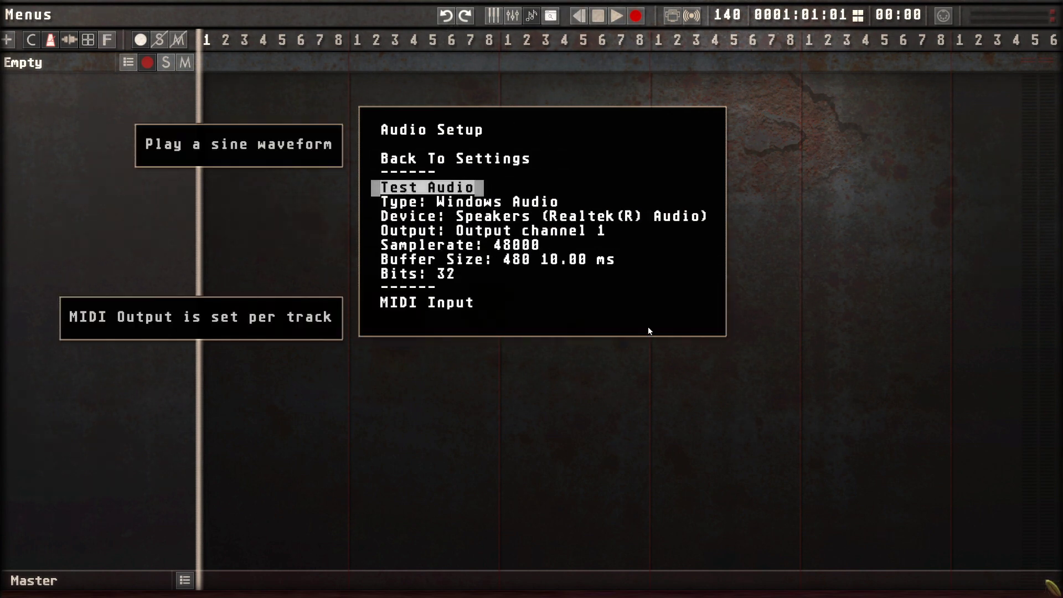
left_click(492, 202)
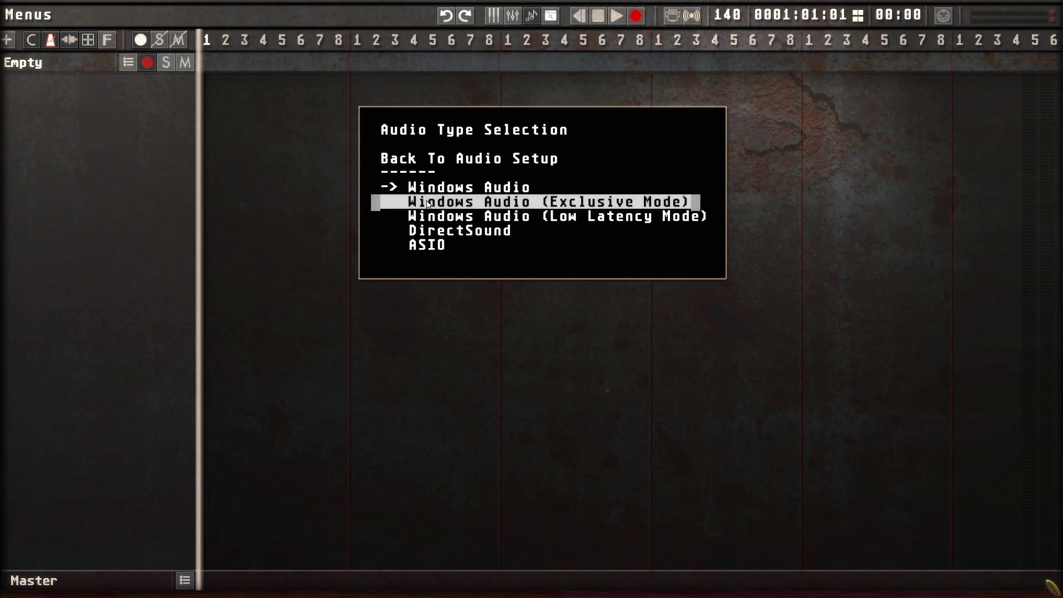
left_click(512, 160)
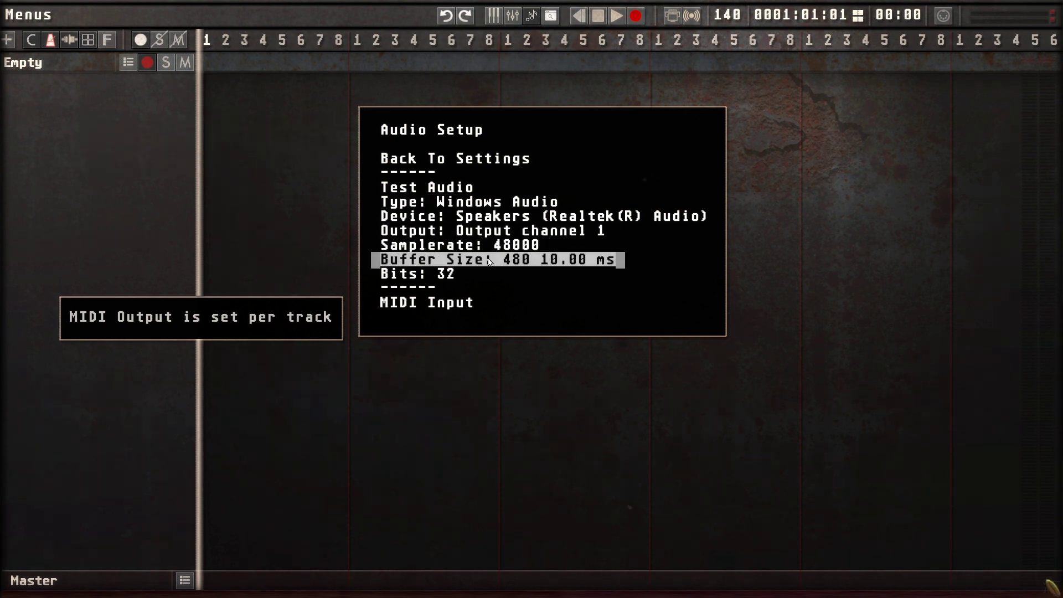
left_click(509, 259)
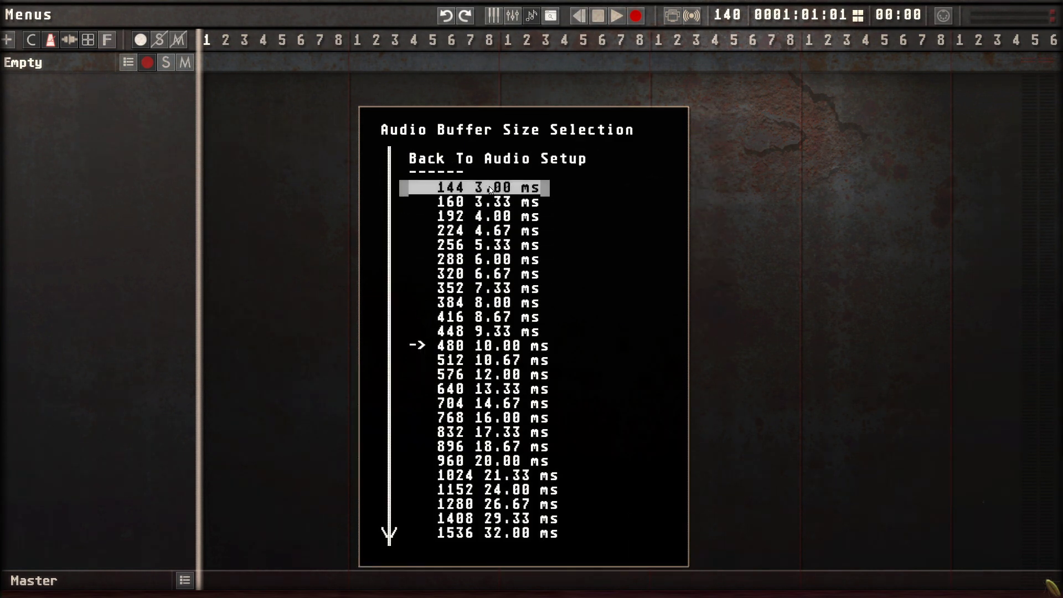
left_click(507, 160)
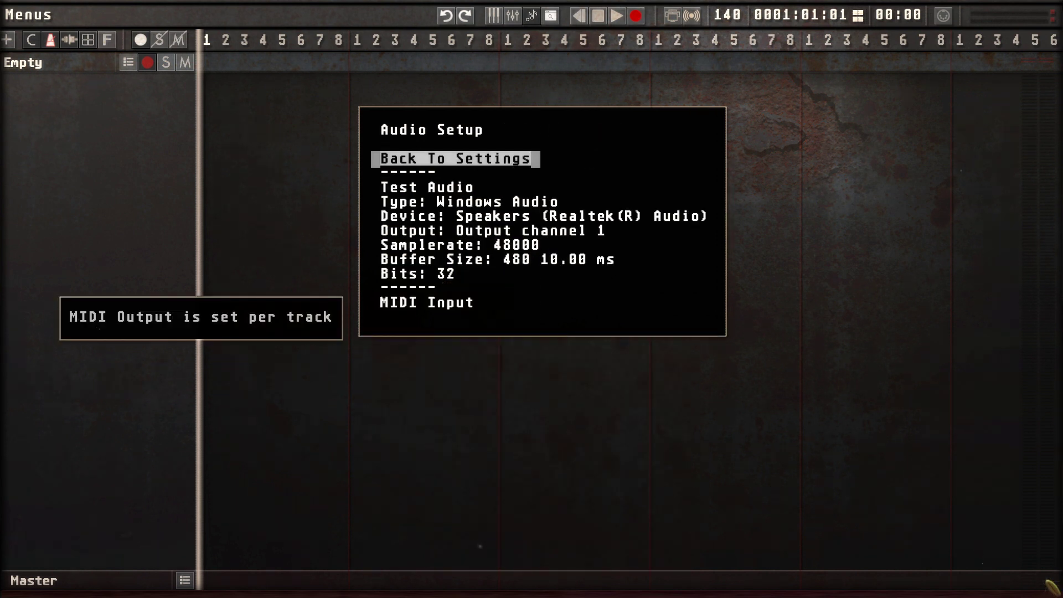
mouse_move(1024, 94)
left_click(465, 158)
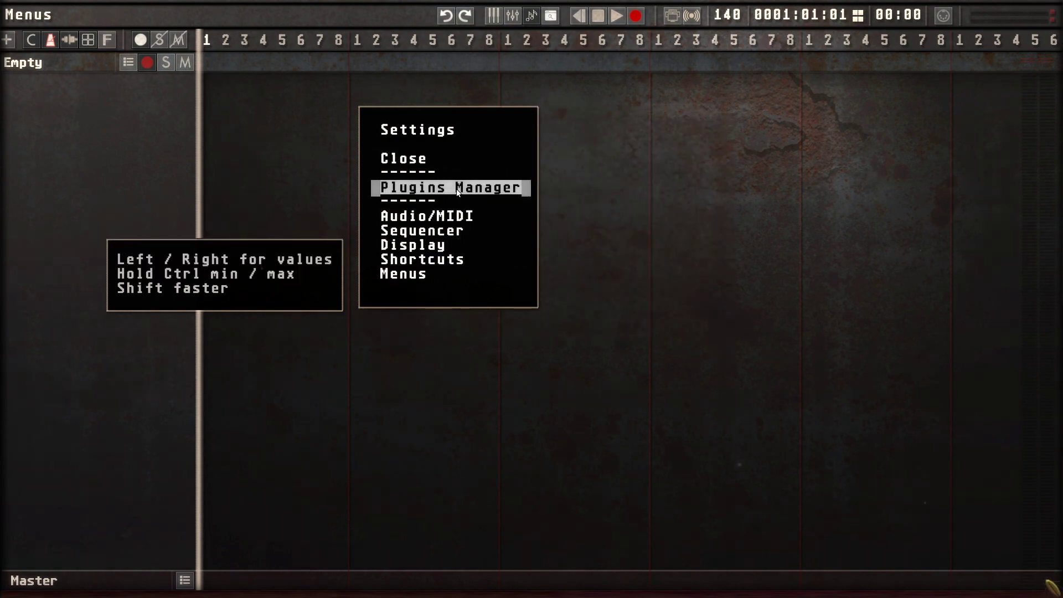
Check the plugin search folders in the Plugins Manager and run a plugin scan.
left_click(471, 187)
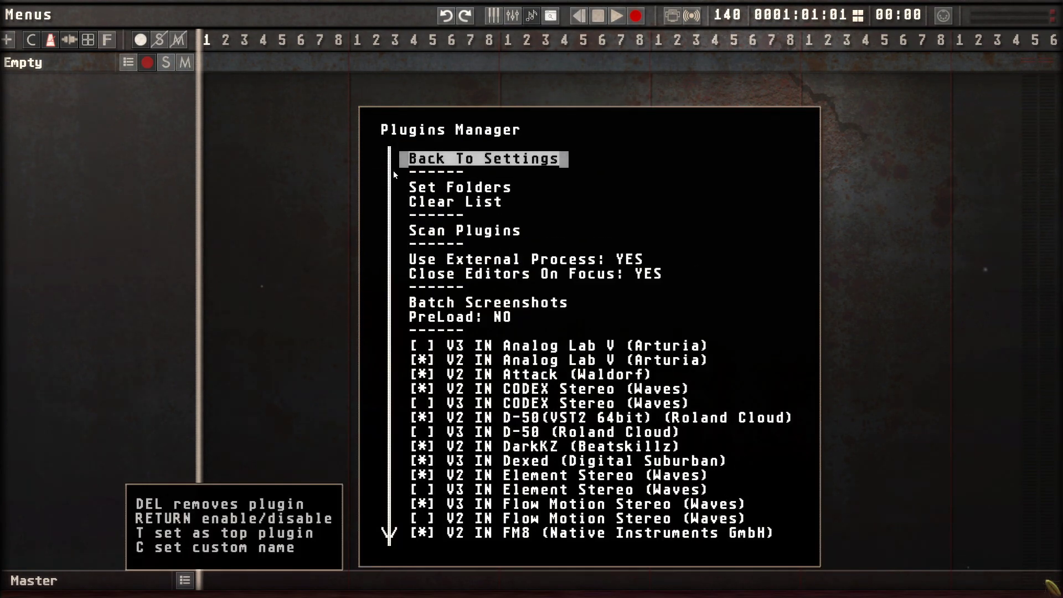
left_click(466, 188)
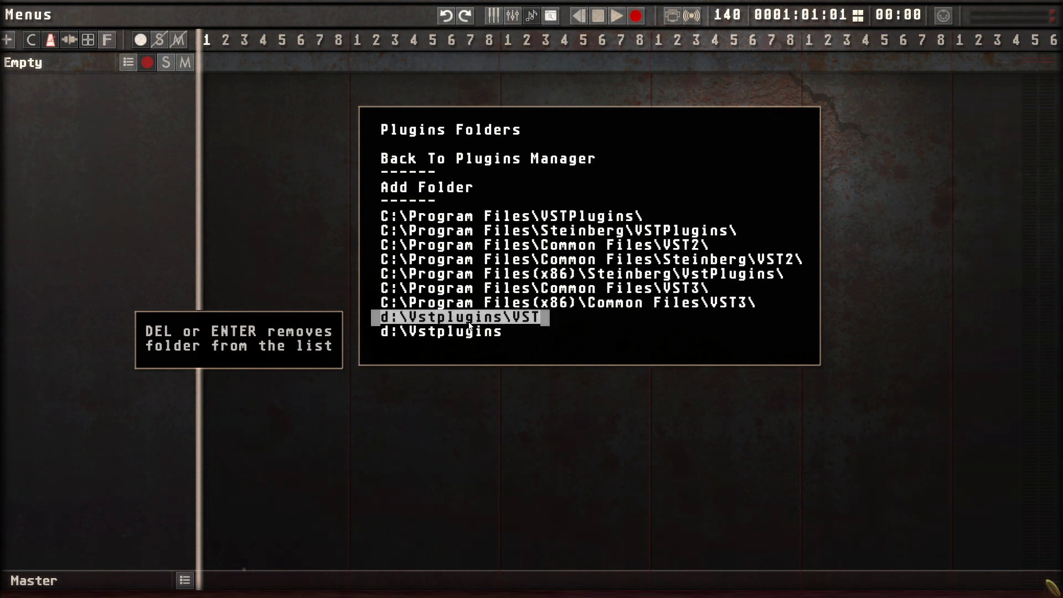
left_click(465, 161)
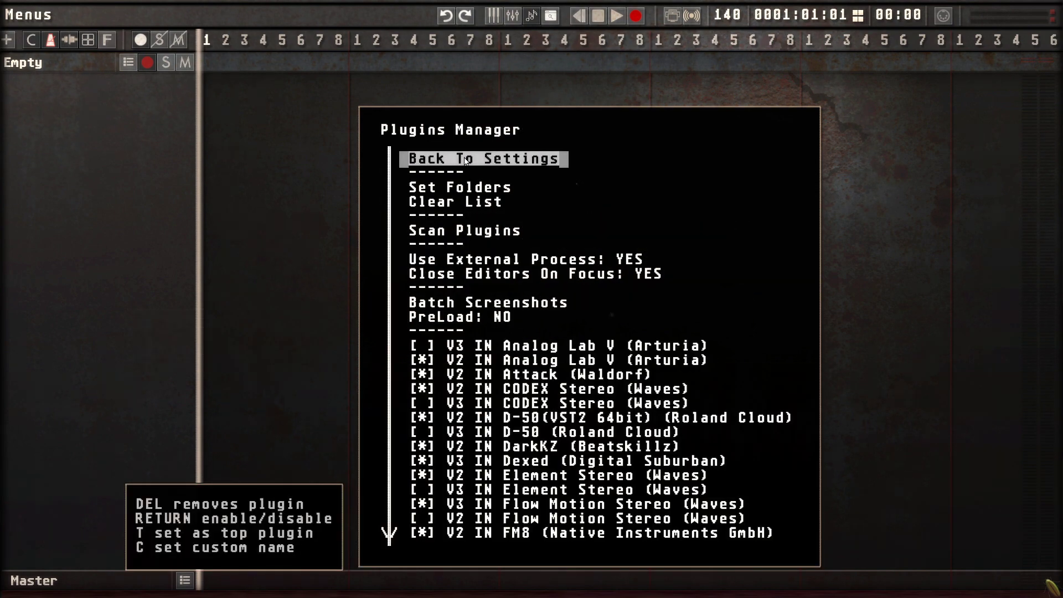
left_click(482, 232)
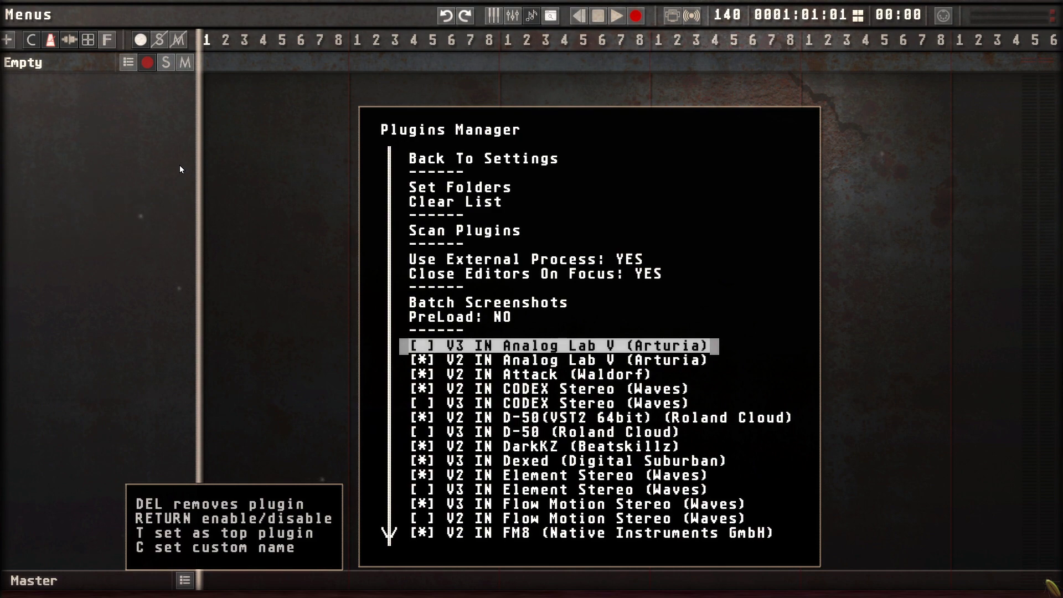
Look through the instrument entries in the Plugins Manager down to JUPITER-4.
key("Down")
key("Down")
key("Down")
key("Down")
key("Down")
key("Down")
key("Down")
key("Down")
key("Down")
key("Down")
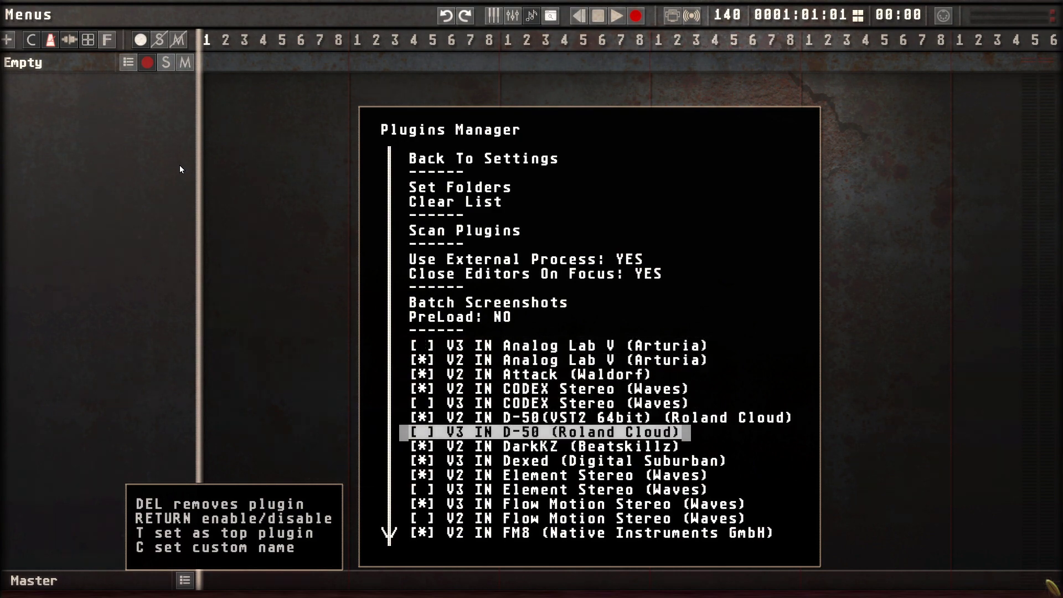
key("Down")
key("Down")
key("Down")
key("Down")
key("Down")
key("Down")
key("Down")
key("Down")
key("Down")
key("Down")
key("Down")
key("Down")
key("Down")
key("Down")
key("Down")
key("Down")
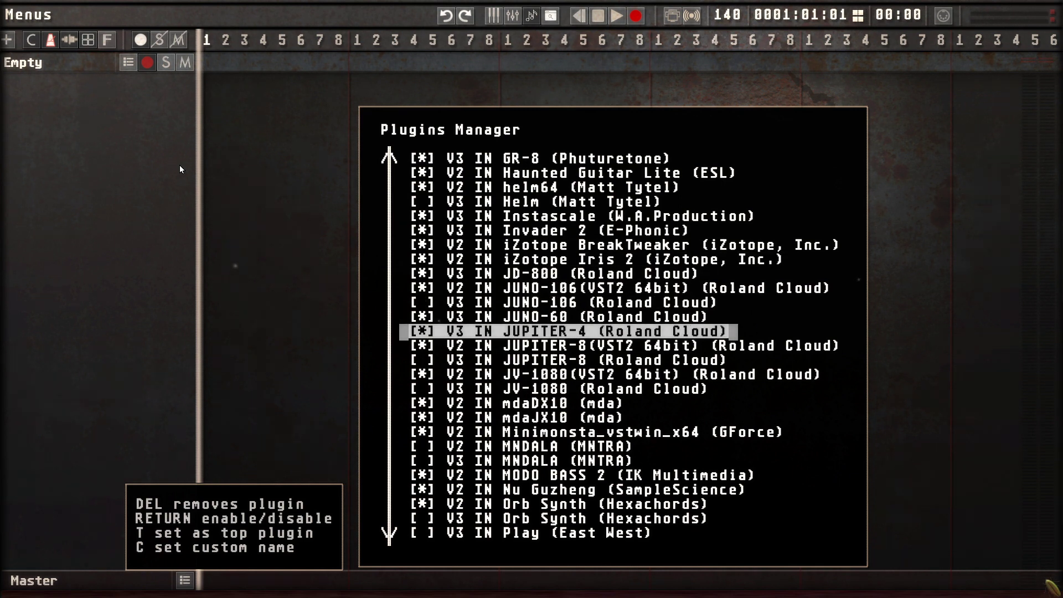
Enable the V3 version of JUNO-106 and disable it again.
key("Up")
key("Up")
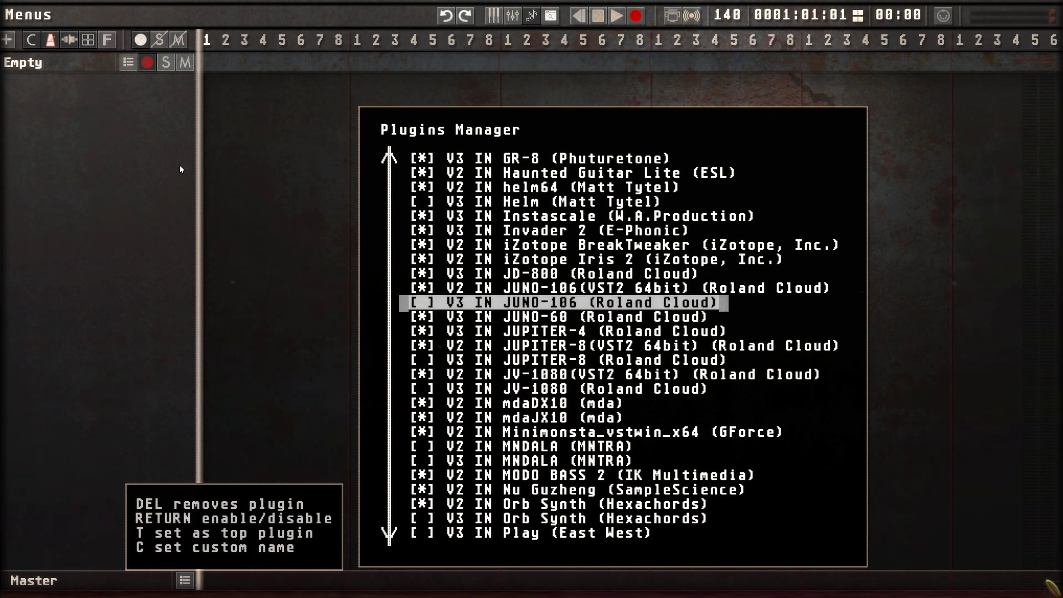
key("Return")
key("Return")
Look through the remaining instrument and effect plugins down to the entries marked as failed.
key("Down")
key("Down")
key("Down")
key("Down")
key("Down")
key("Down")
key("Down")
key("Down")
key("Down")
key("Down")
key("Down")
key("Down")
key("Down")
key("Down")
key("Down")
key("Down")
key("Down")
key("Down")
key("Down")
key("Down")
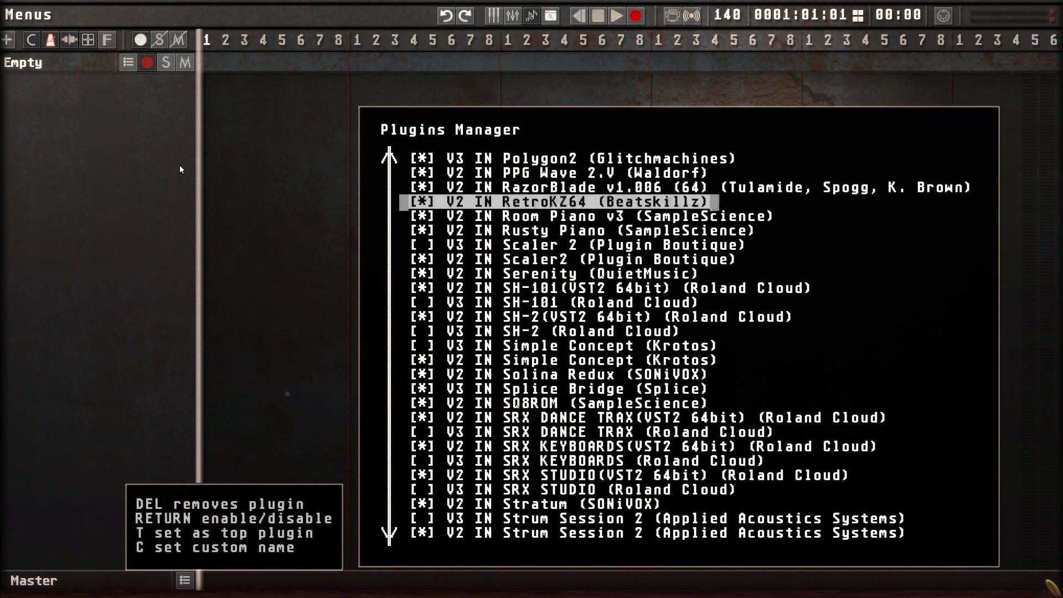
key("Page_Down")
key("Page_Down")
key("Page_Down")
key("Page_Down")
key("Page_Down")
key("Page_Down")
key("Page_Down")
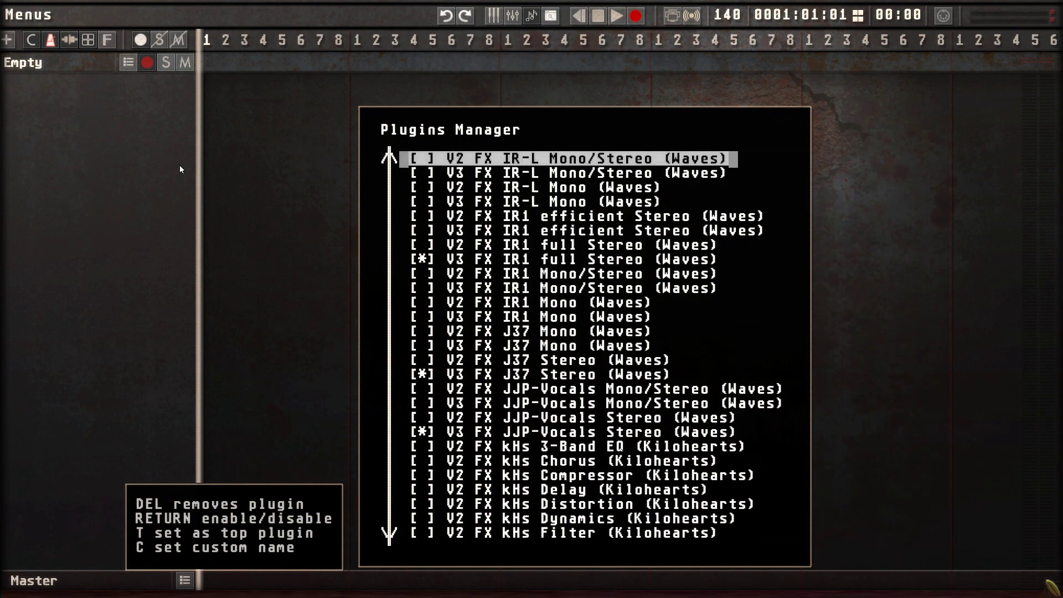
key("Page_Down")
key("Page_Down")
key("Page_Down")
key("Page_Down")
key("Page_Down")
key("Page_Down")
key("Page_Down")
key("Page_Down")
key("Page_Down")
key("Page_Down")
key("Page_Down")
key("Page_Down")
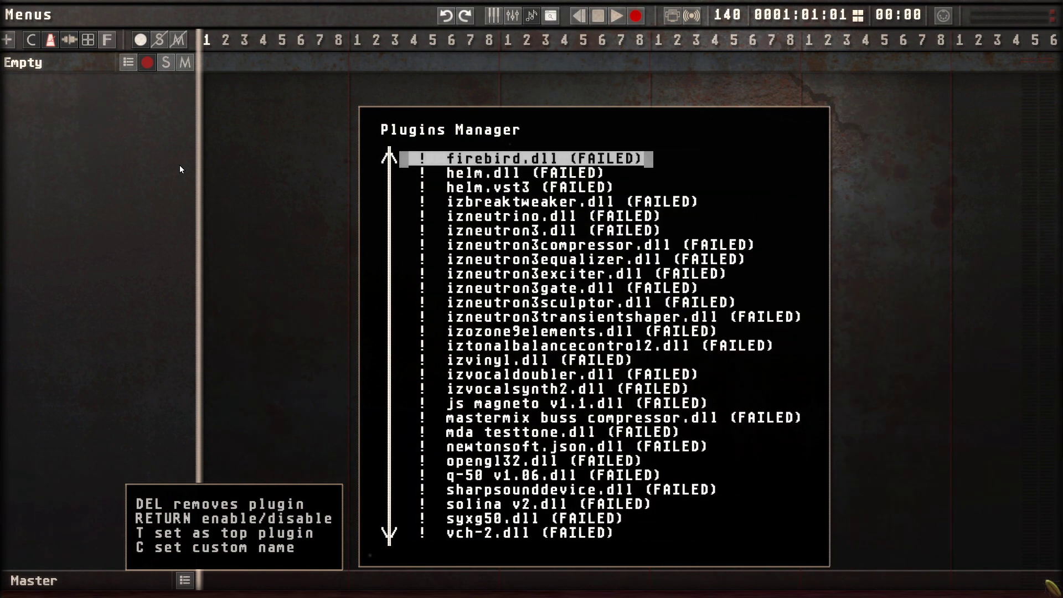
Examine the failed plugin files in the Plugins Manager, then return to the beginning of the list.
key("Page_Up")
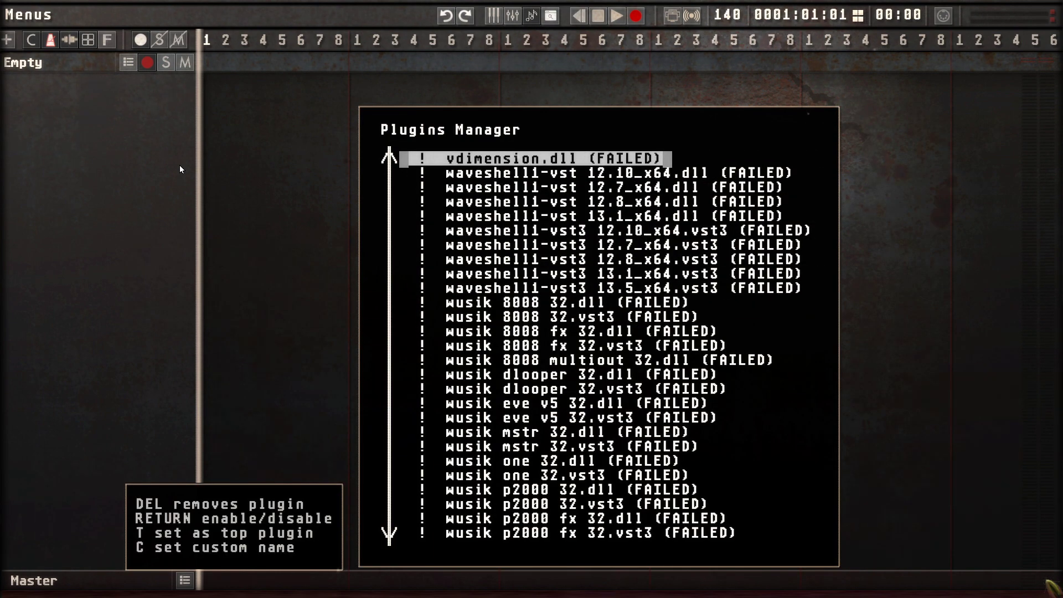
key("Down")
key("Down")
key("Down")
key("Down")
key("Down")
key("Down")
key("Down")
key("Down")
key("Down")
key("Down")
key("Down")
key("Down")
key("Down")
key("Down")
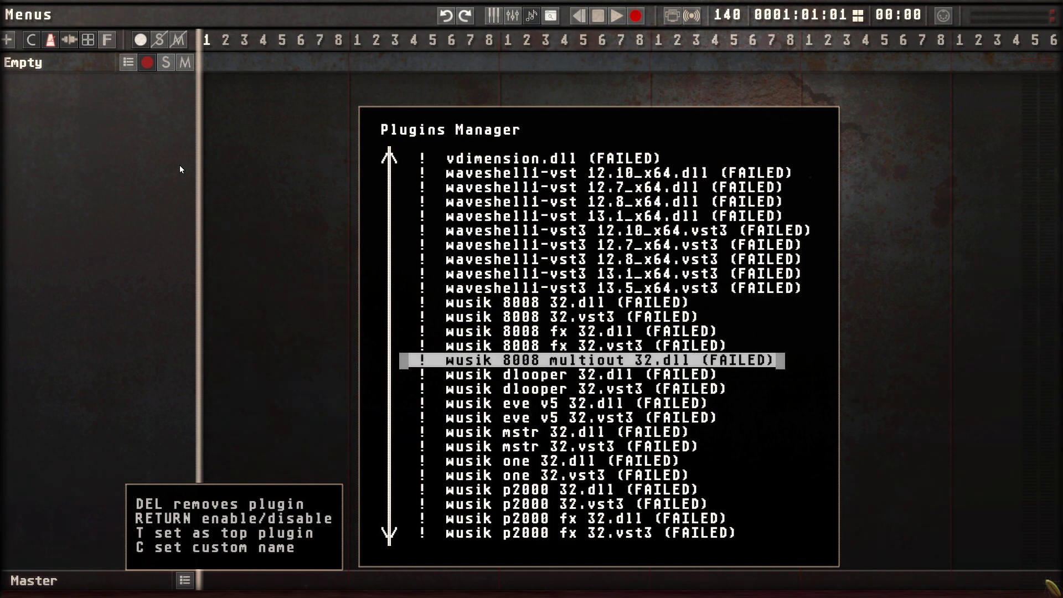
key("Page_Up")
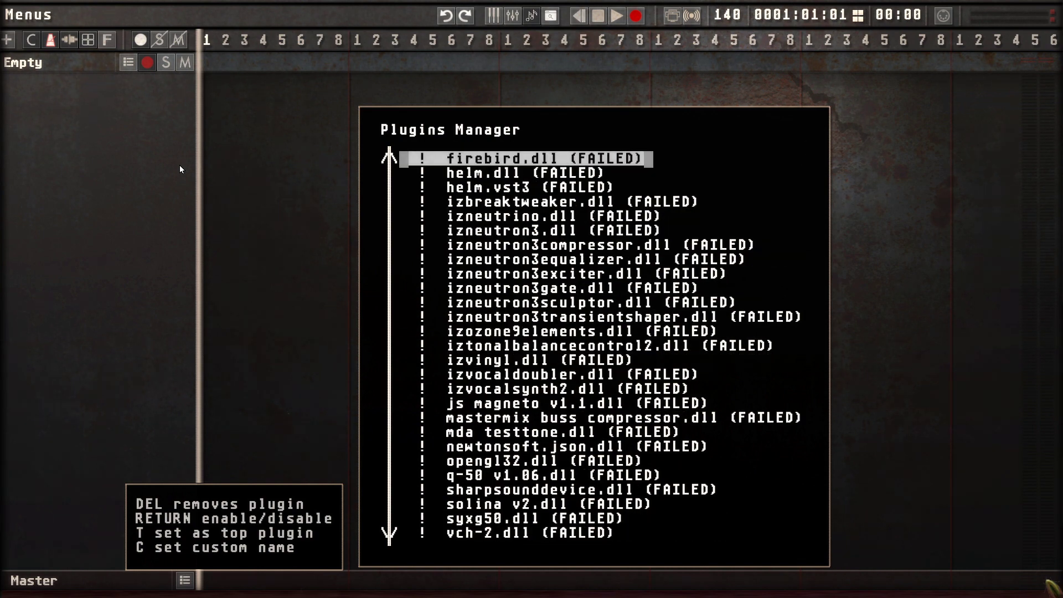
key("Down")
key("Down")
key("Down")
key("Down")
key("Down")
key("Down")
key("Down")
key("Down")
key("Down")
key("Down")
key("Down")
key("Down")
key("Down")
key("Down")
key("Down")
key("Down")
key("Down")
key("Down")
key("Down")
key("Down")
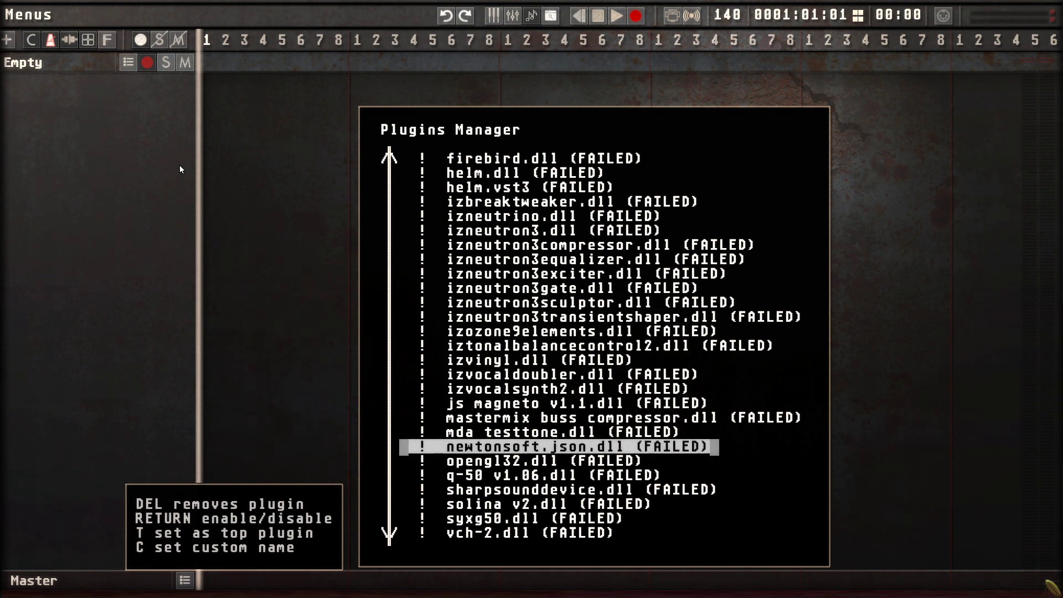
key("Up")
key("Up")
key("Up")
key("Up")
key("Up")
key("Up")
key("Up")
key("Up")
key("Up")
key("Up")
key("Up")
key("Up")
key("Up")
key("Up")
key("Up")
key("Up")
key("Up")
key("Up")
key("Up")
key("Up")
key("Down")
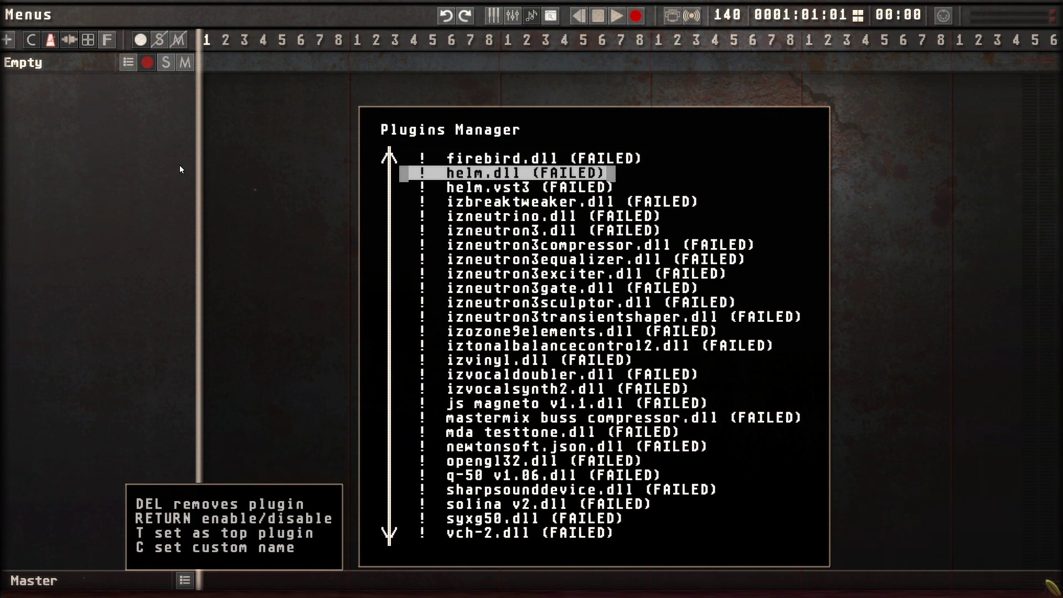
key("Home")
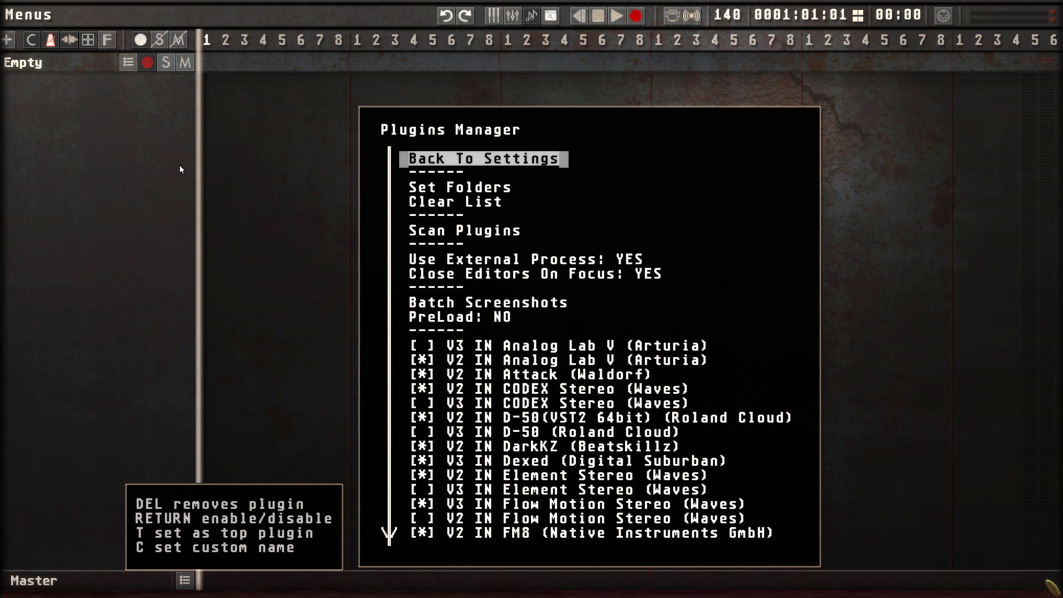
Set Use External Process to NO in the Plugins Manager after viewing the Batch Screenshots description.
key("Down")
key("Down")
key("Down")
key("Down")
key("Down")
key("Down")
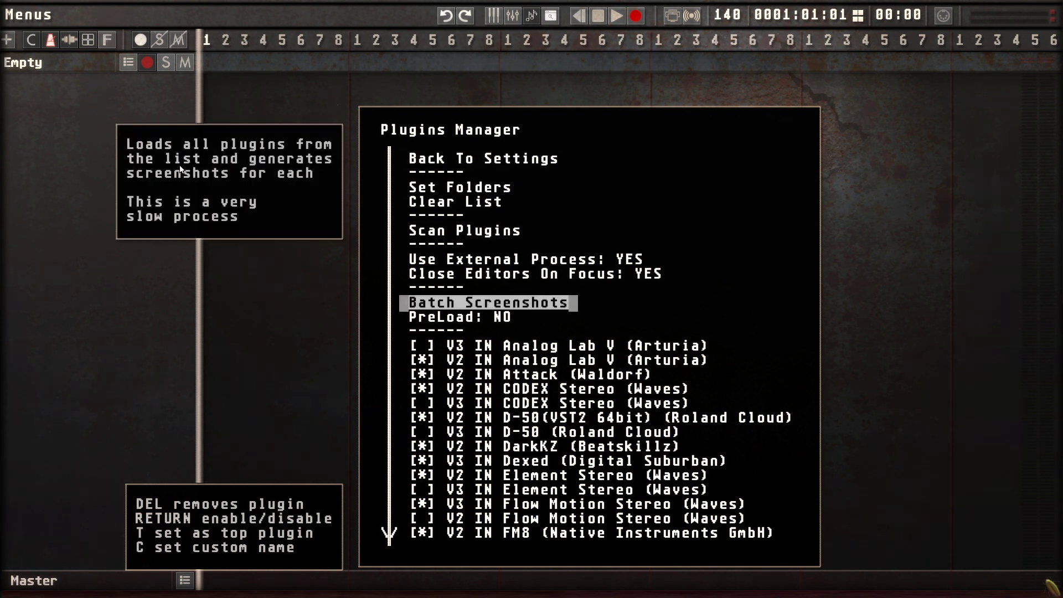
key("Up")
key("Up")
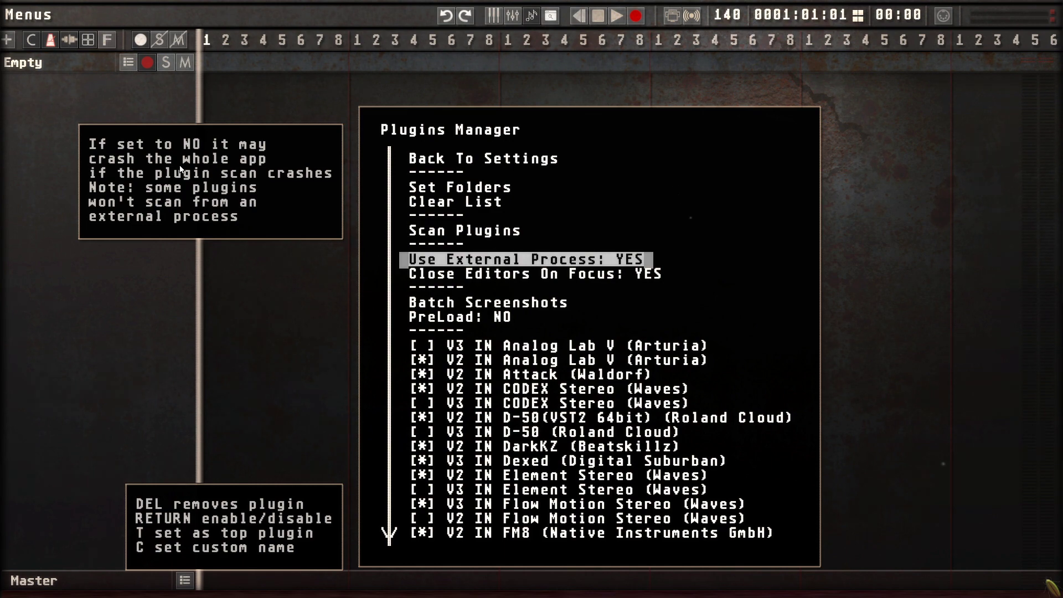
key("Return")
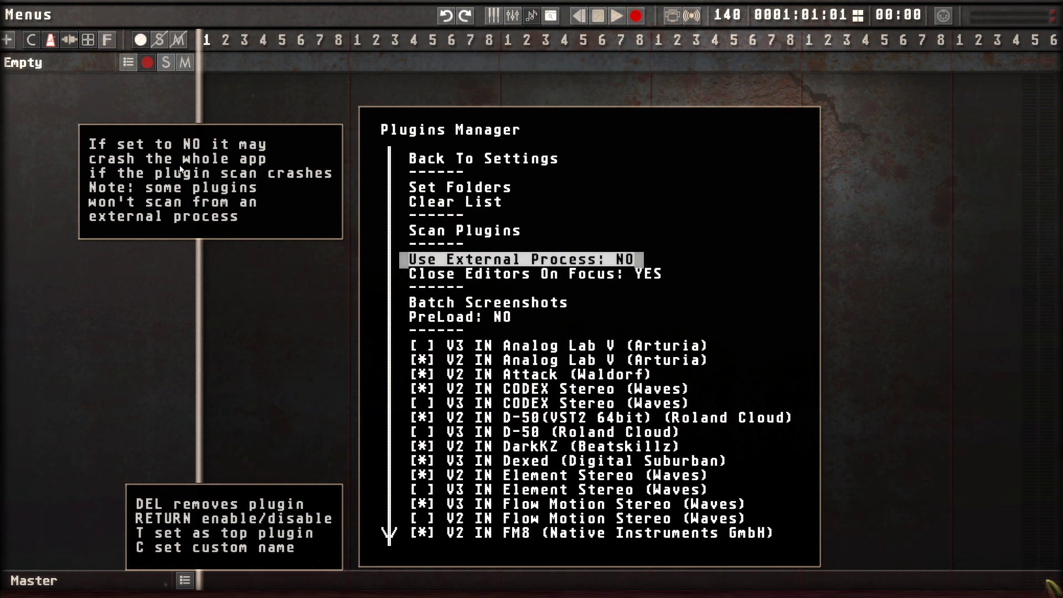
Look through the scanned instrument plugins down to Solina Redux and return to the beginning of the list.
key("Page_Down")
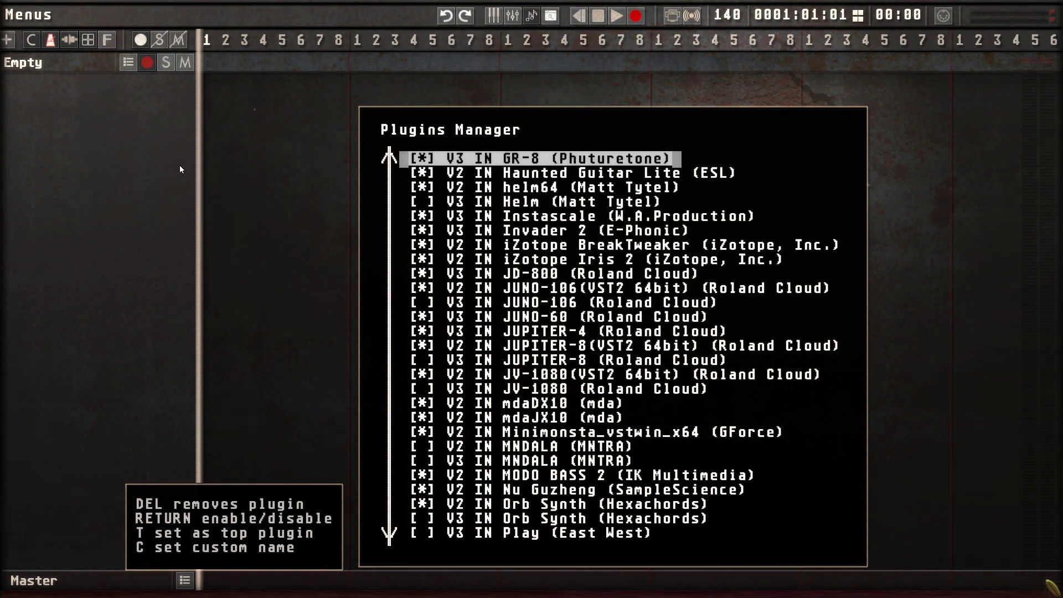
key("Page_Down")
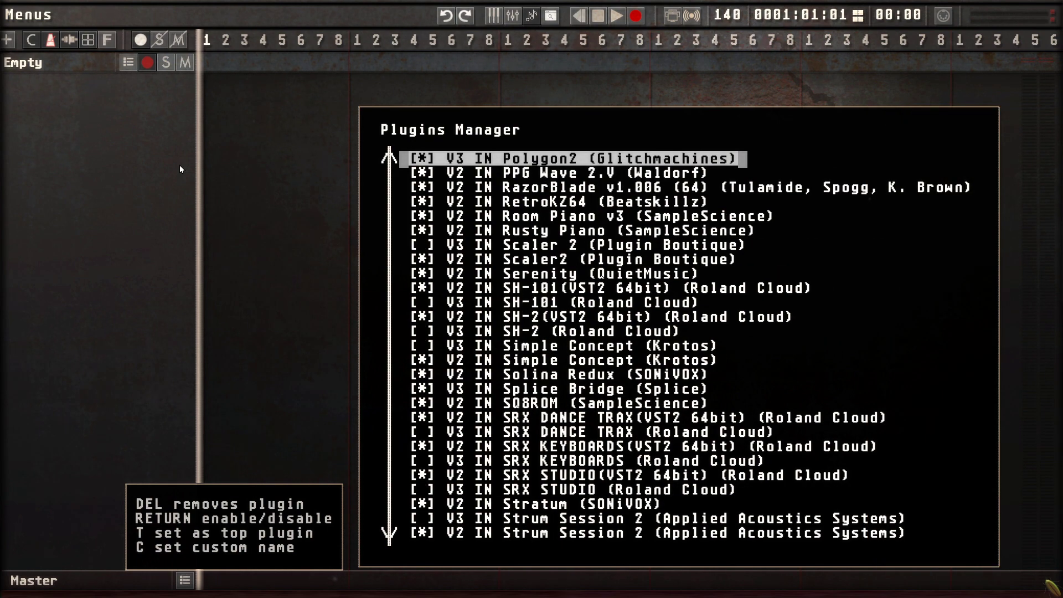
key("Down")
key("Down")
key("Down")
key("Down")
key("Down")
key("Down")
key("Down")
key("Down")
key("Down")
key("Down")
key("Down")
key("Down")
key("Down")
key("Down")
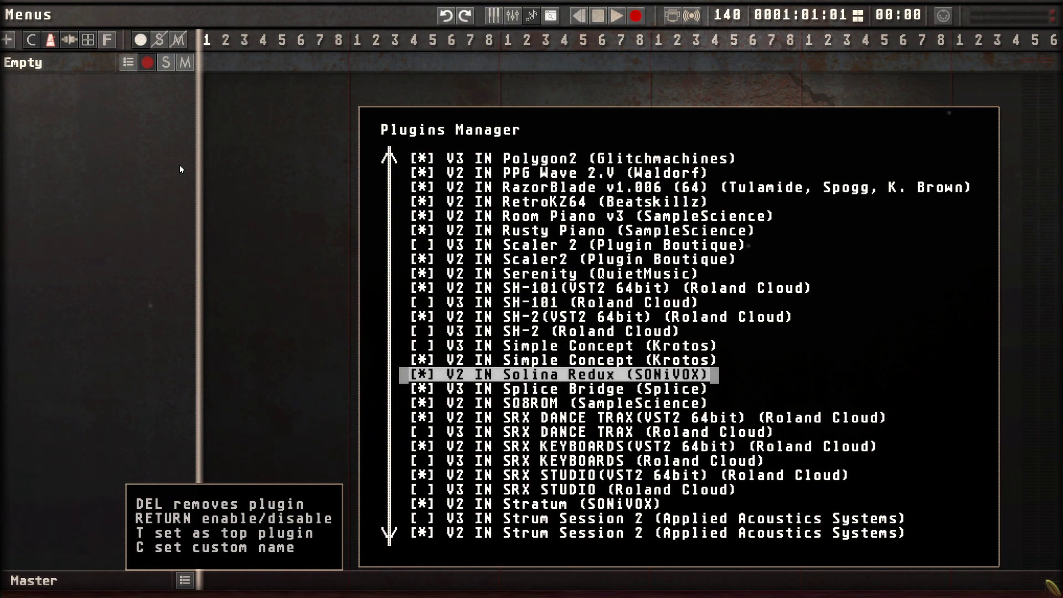
key("Home")
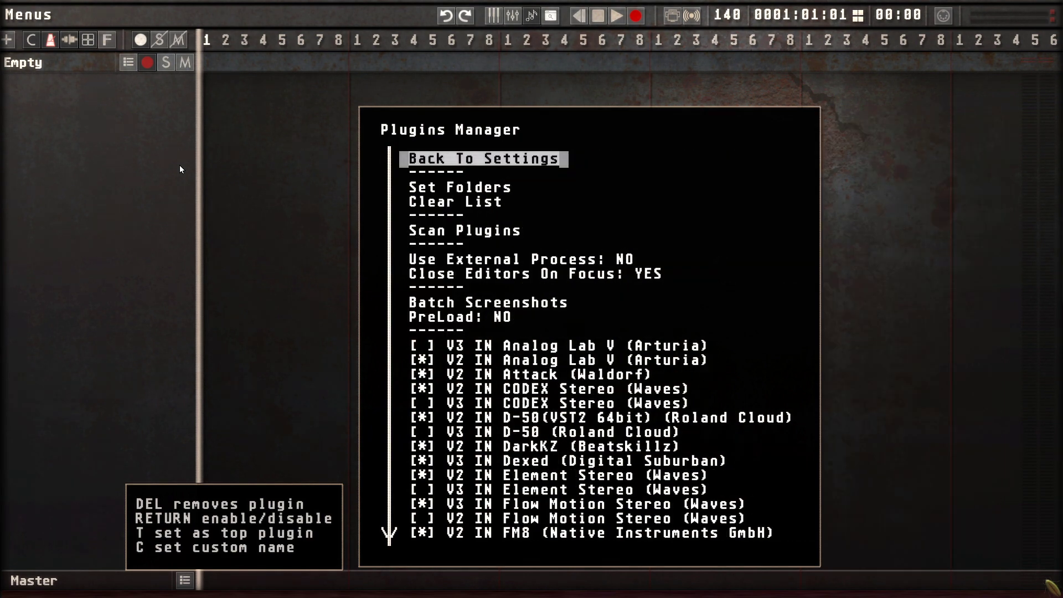
Set Use External Process to YES for plugin scanning.
key("Down")
key("Down")
key("Down")
key("Down")
key("Down")
key("Up")
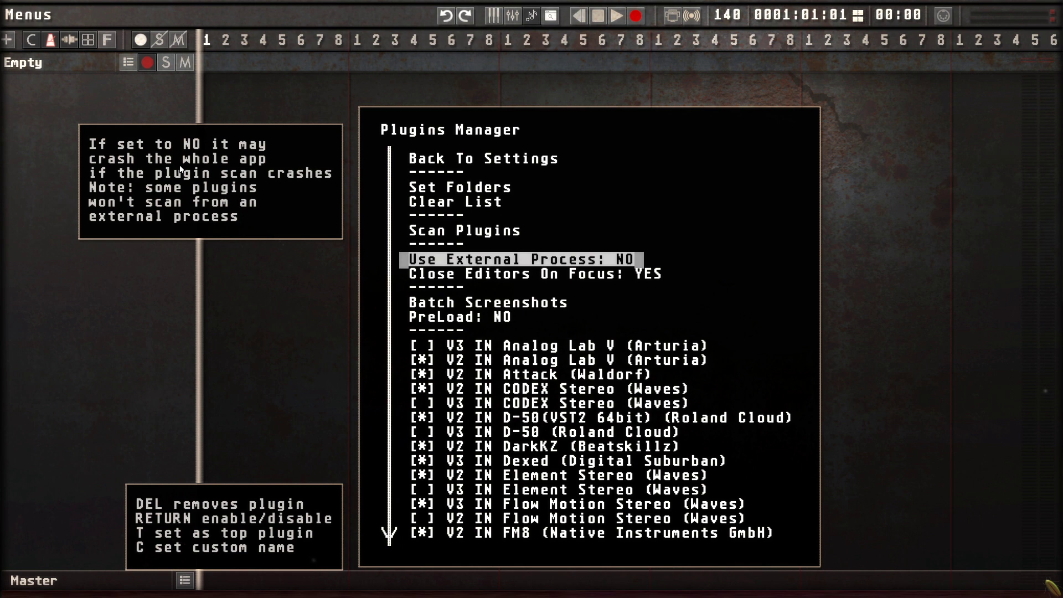
key("Return")
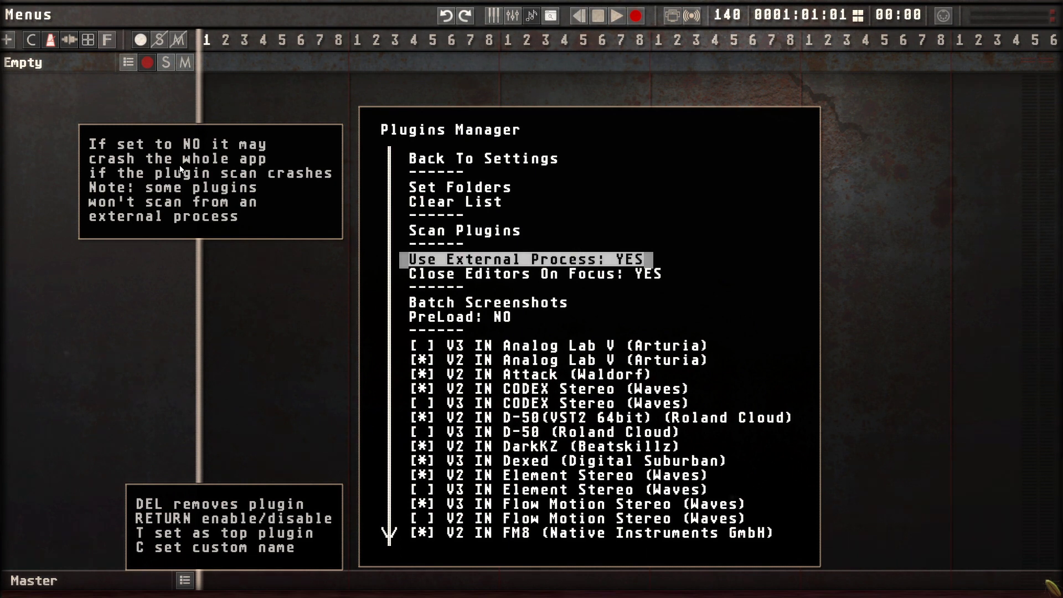
Leave the Plugins Manager and preview the instrument plugins from DarkKZ to GR-8 in the plugin browser.
key("Down")
key("Down")
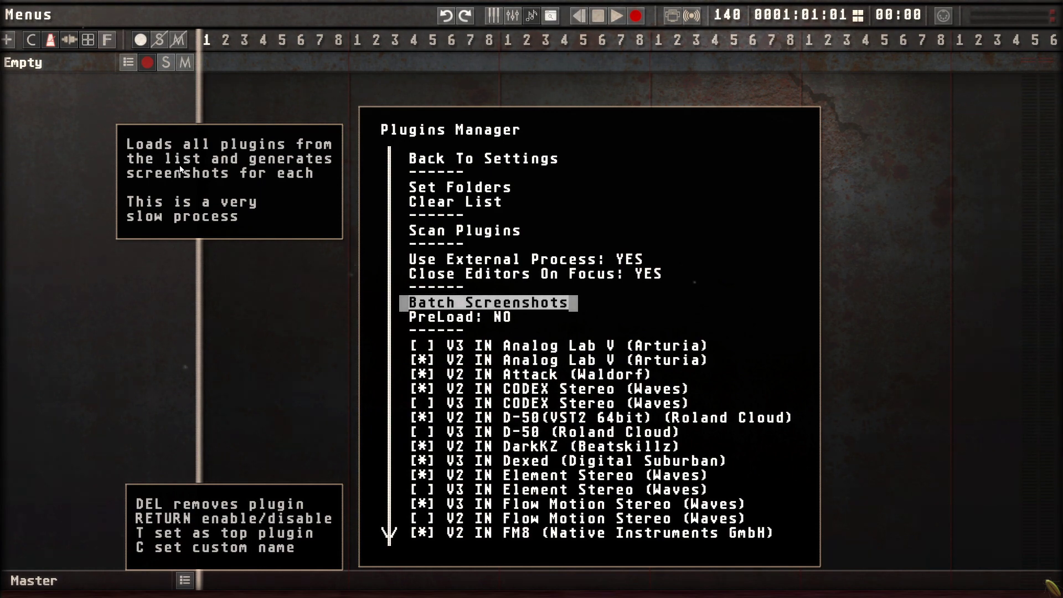
key("Escape")
key("Tab")
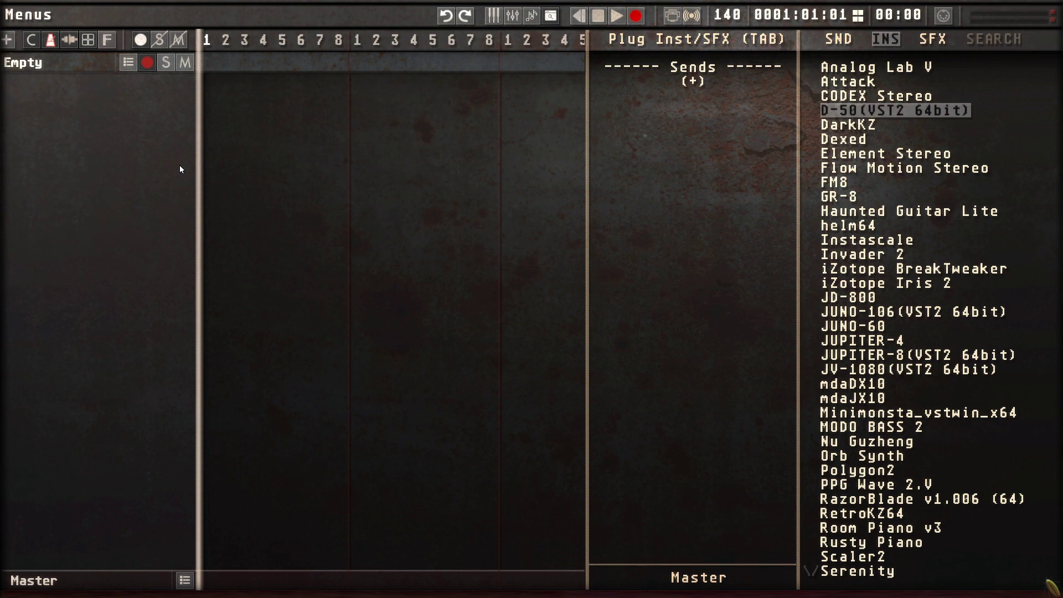
key("Down")
key("Return")
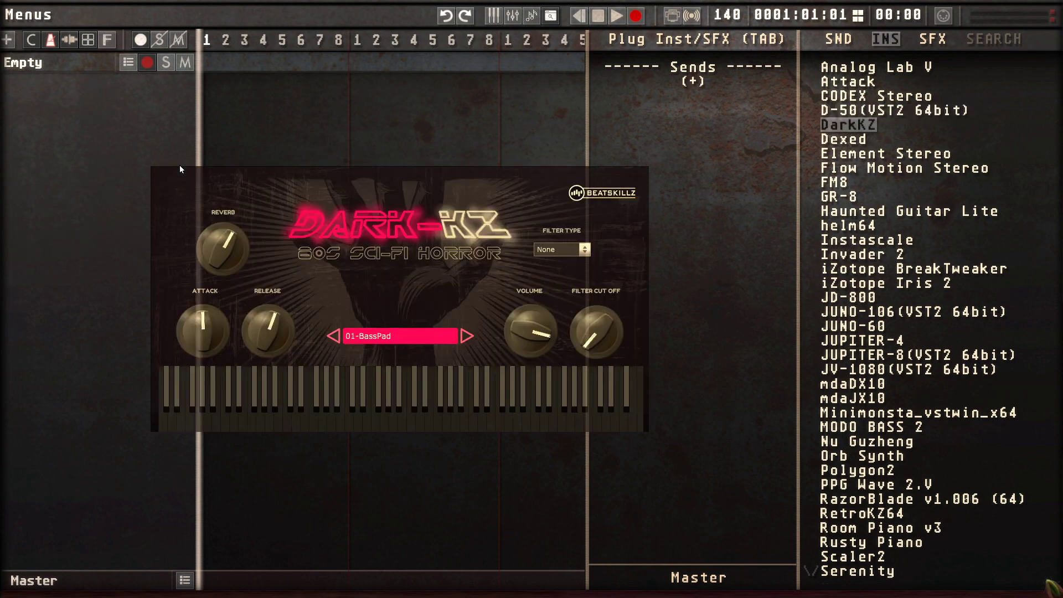
key("Down")
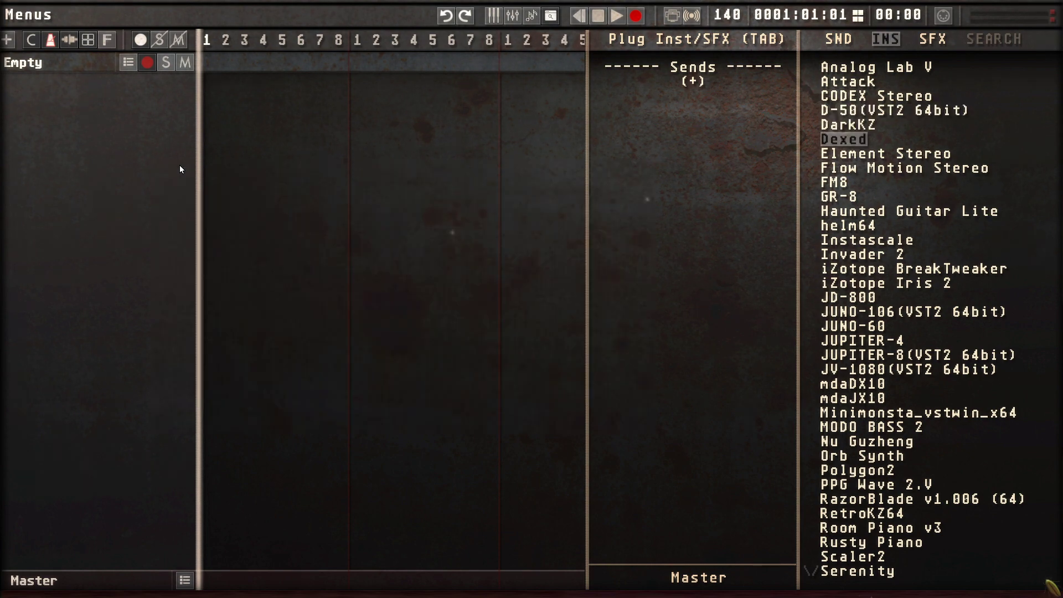
key("Return")
key("Down")
key("Return")
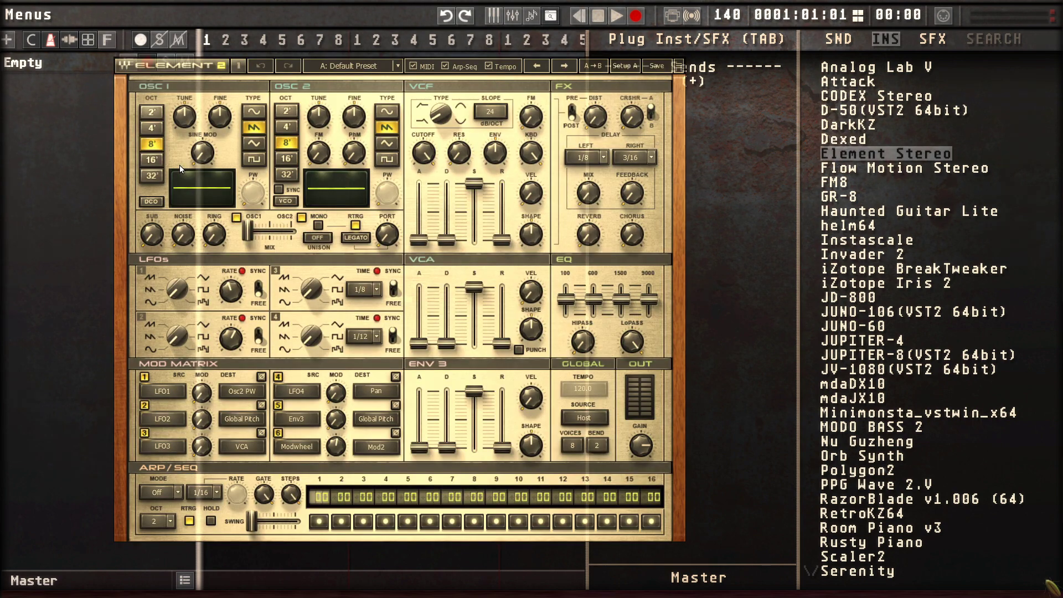
key("Down")
key("Return")
key("Down")
key("Return")
key("Down")
key("Return")
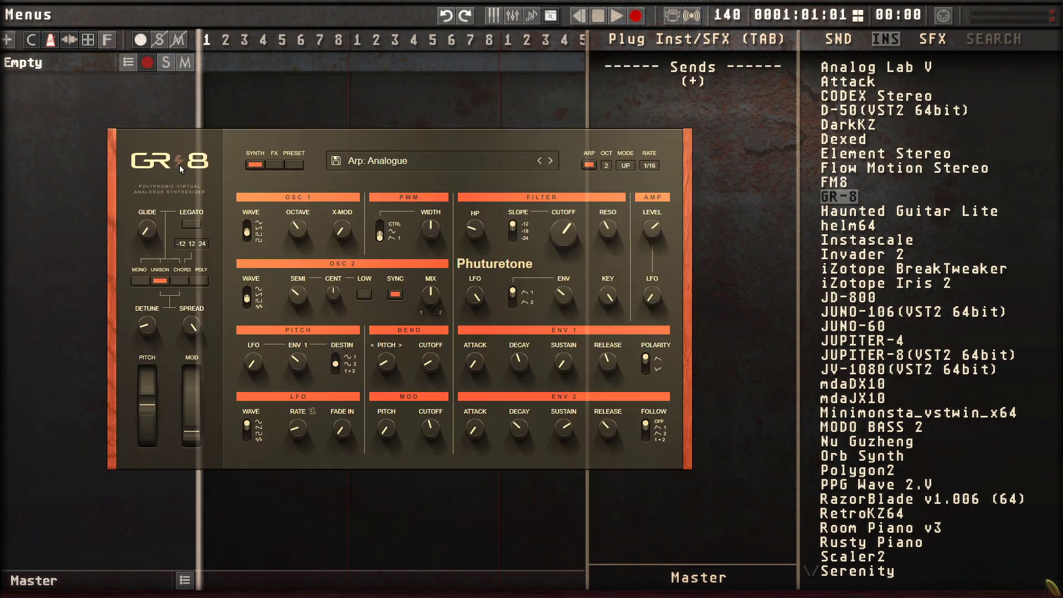
Preview the instrument plugins from Haunted Guitar Lite to JD-800 and close the plugin browser.
key("Down")
key("Return")
key("Down")
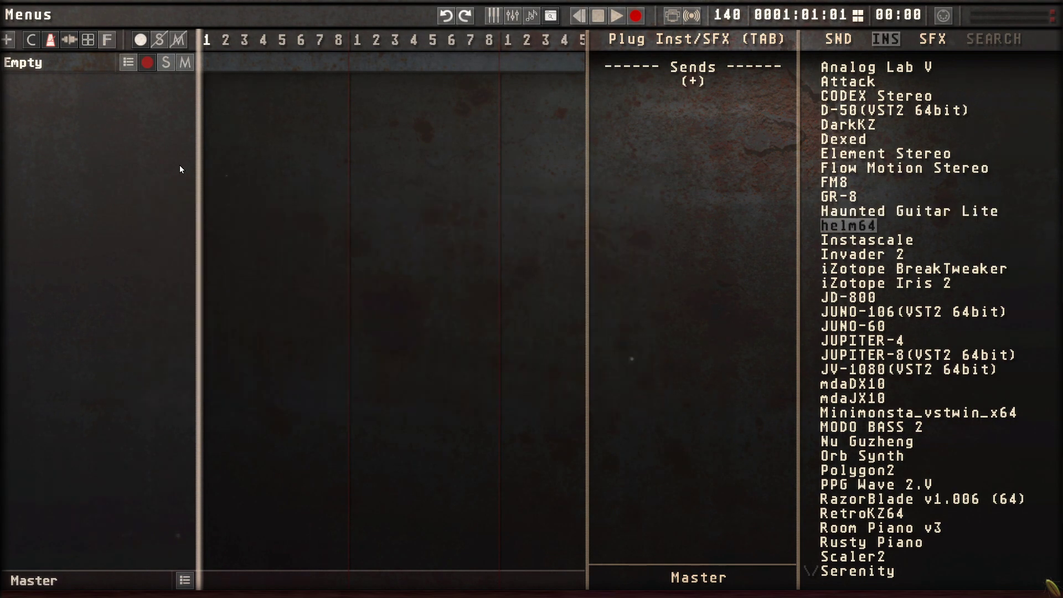
key("Return")
key("Down")
key("Return")
key("Down")
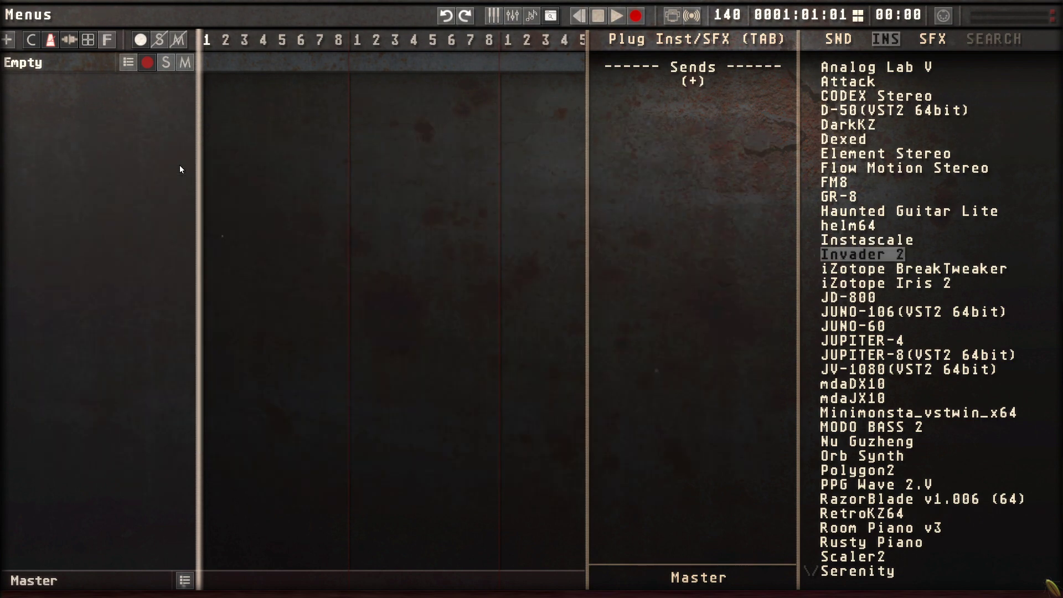
key("Return")
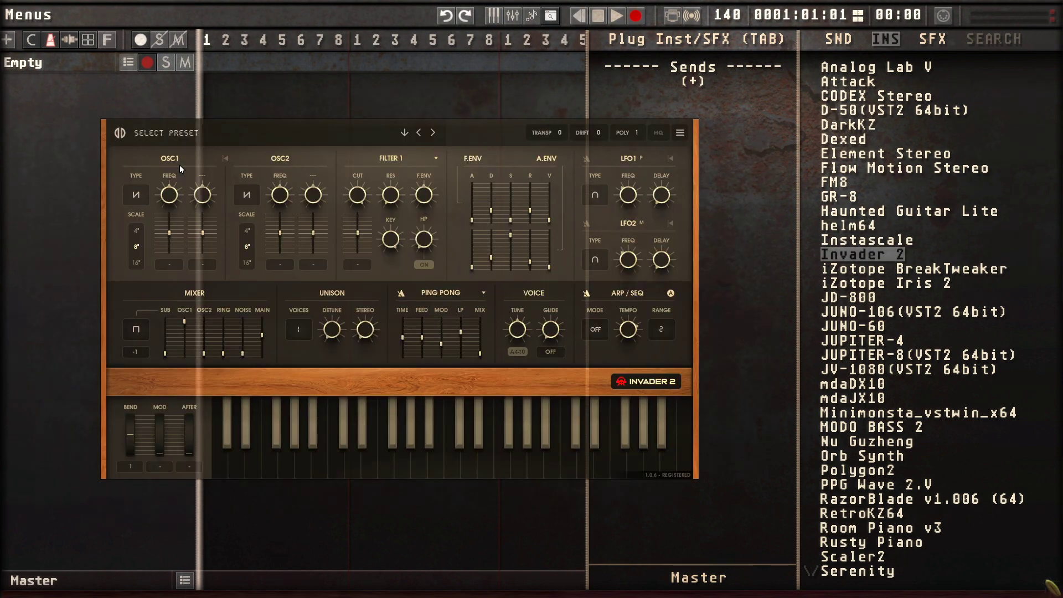
key("Down")
key("Return")
key("Down")
key("Return")
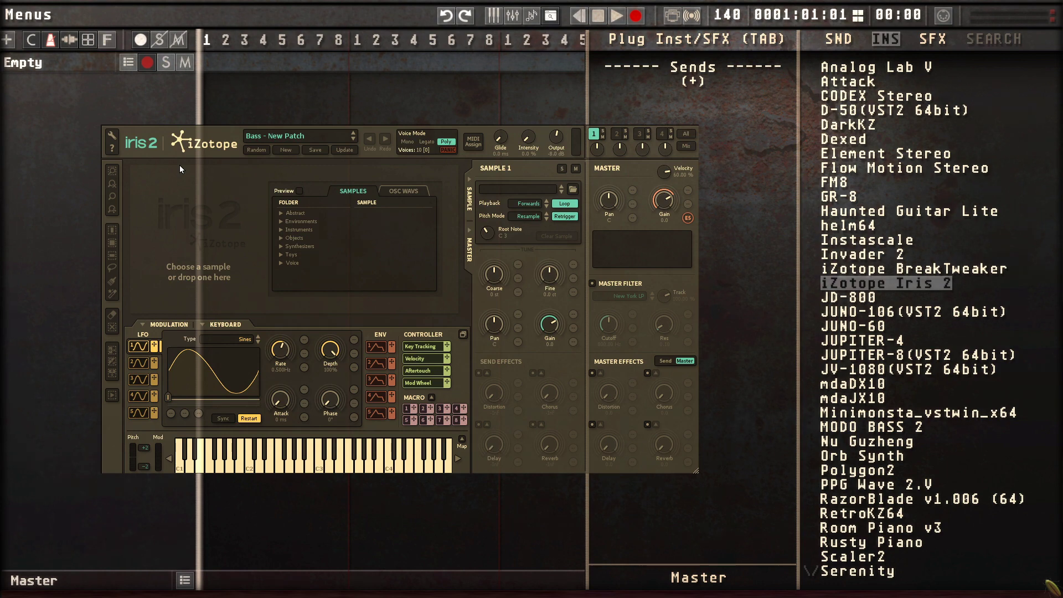
key("Down")
key("Return")
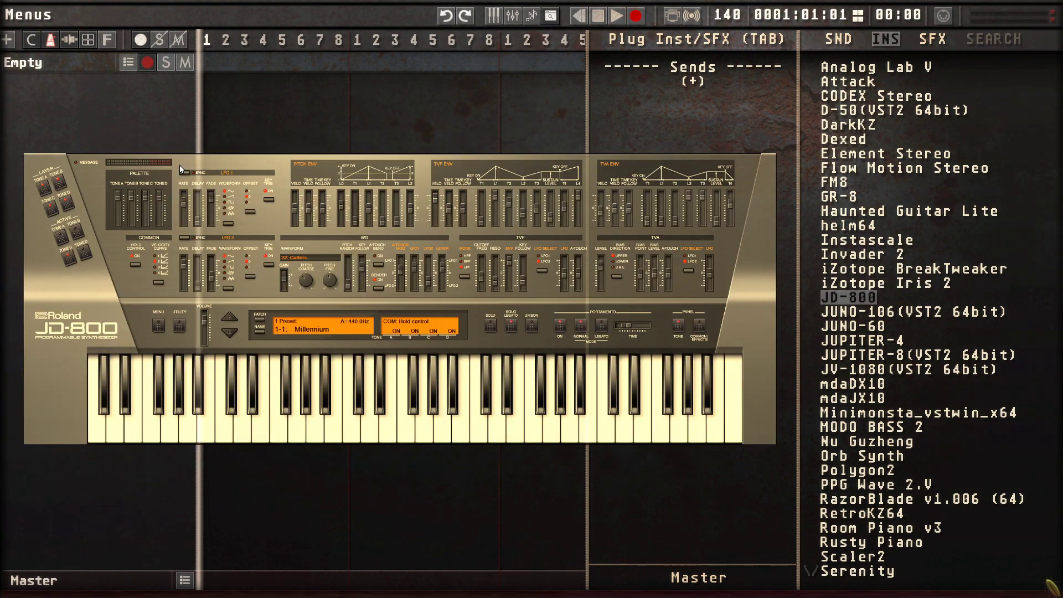
key("Escape")
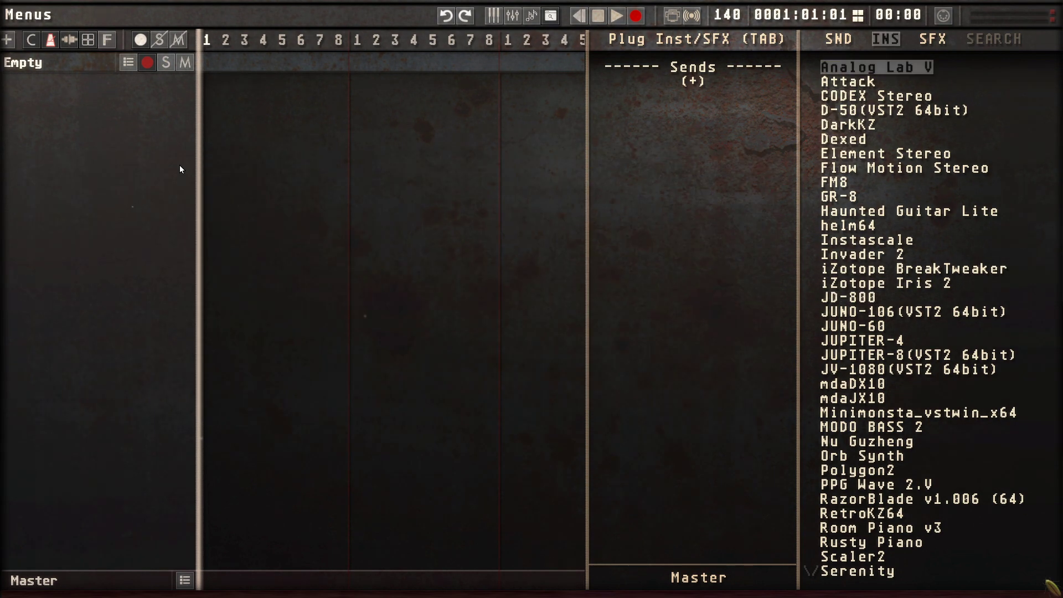
key("Tab")
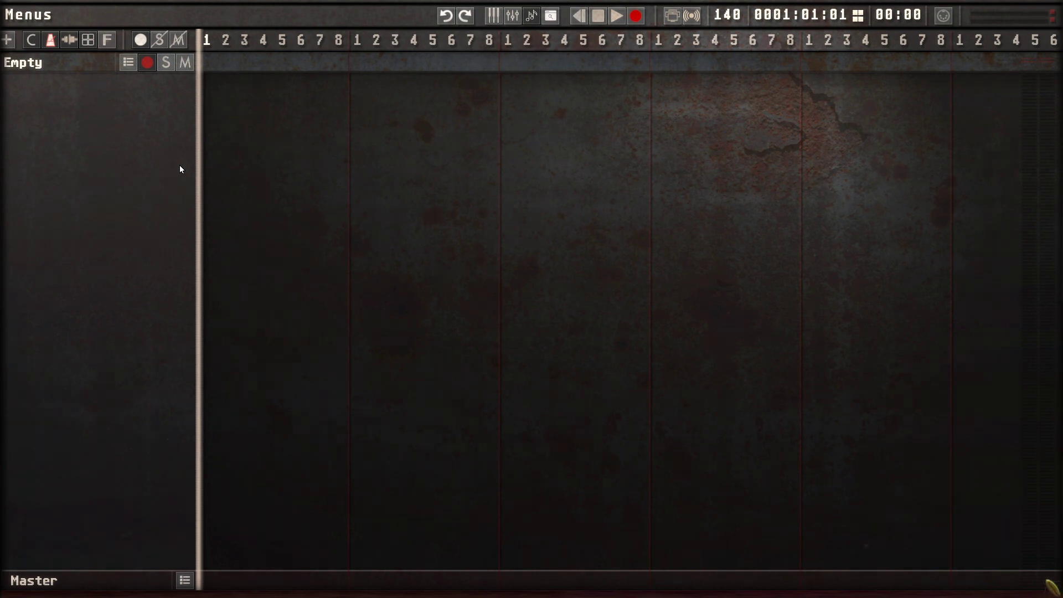
Load the DarkKZ instrument onto the empty track and move its editor window clear of the plugin lists.
key("Tab")
key("Down")
key("Down")
key("Down")
key("Down")
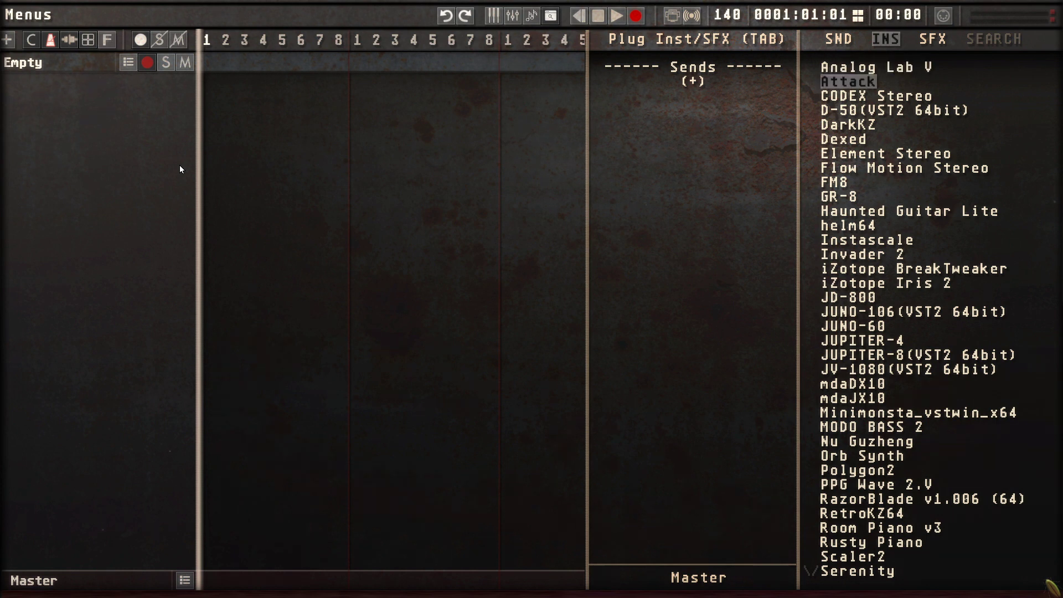
key("Return")
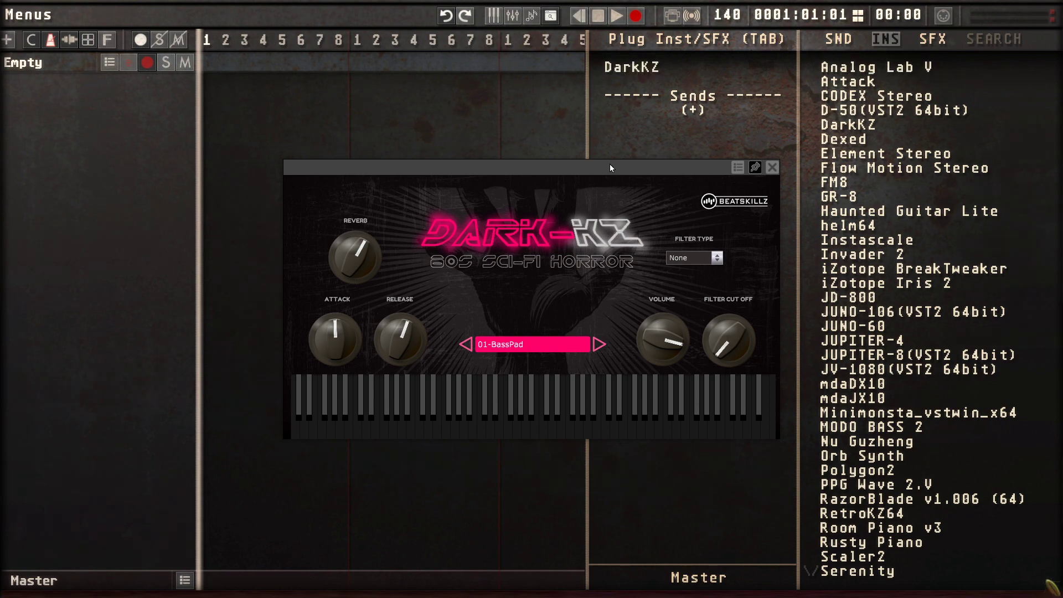
left_click_drag(609, 164, 431, 188)
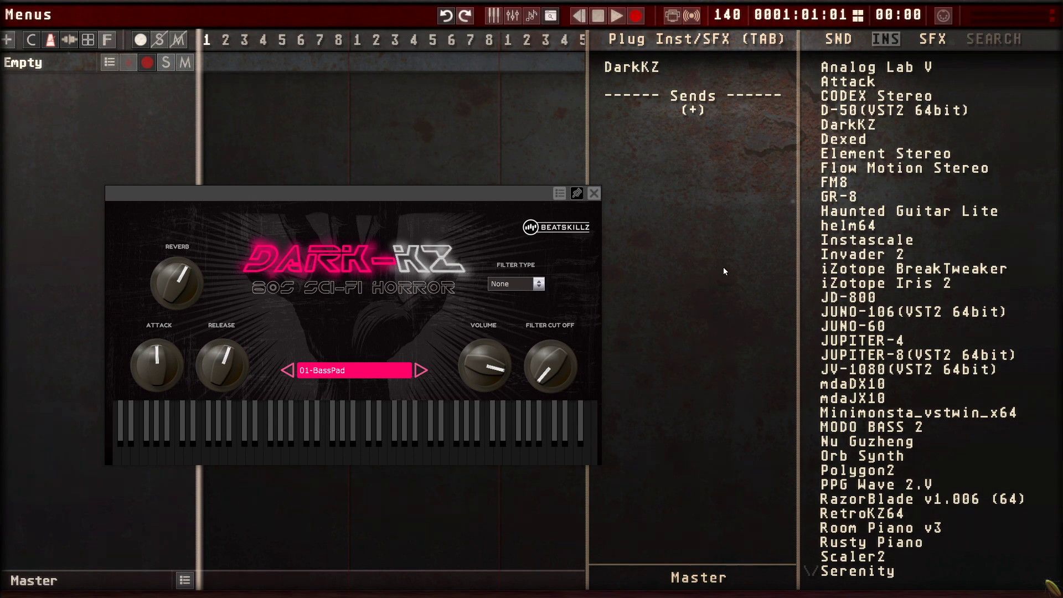
Open DarkKZ's Plugin Options, close the plugin's editor window and examine the available options down to the Split setting.
left_click(559, 193)
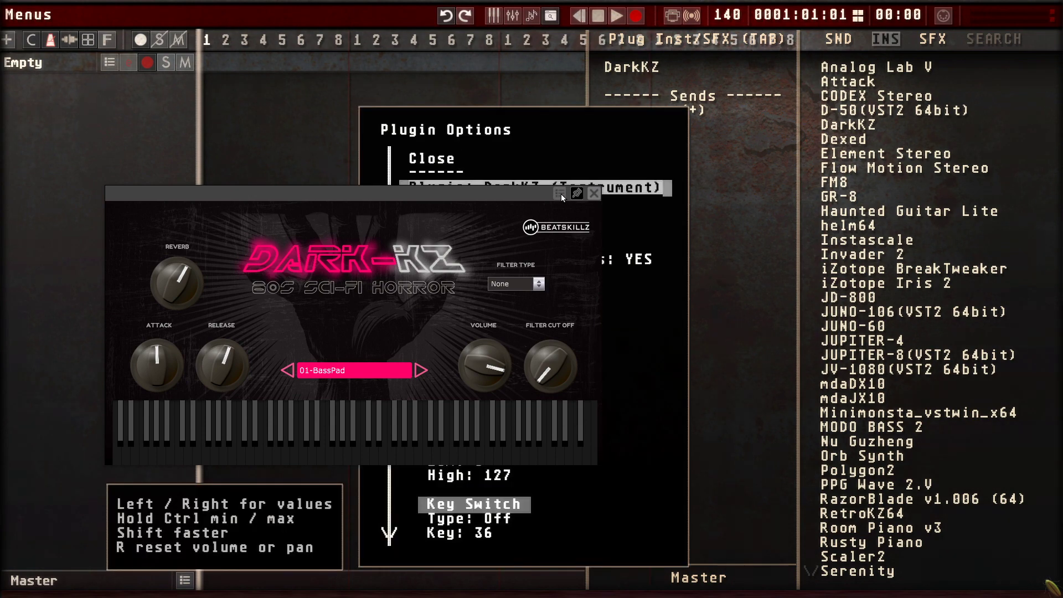
left_click_drag(472, 199, 729, 247)
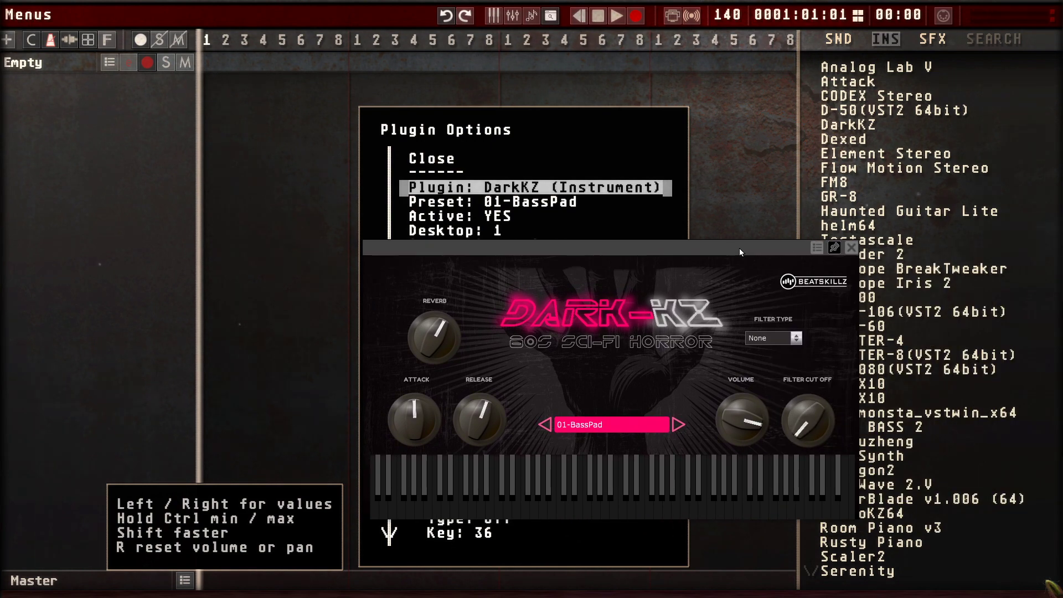
left_click(850, 249)
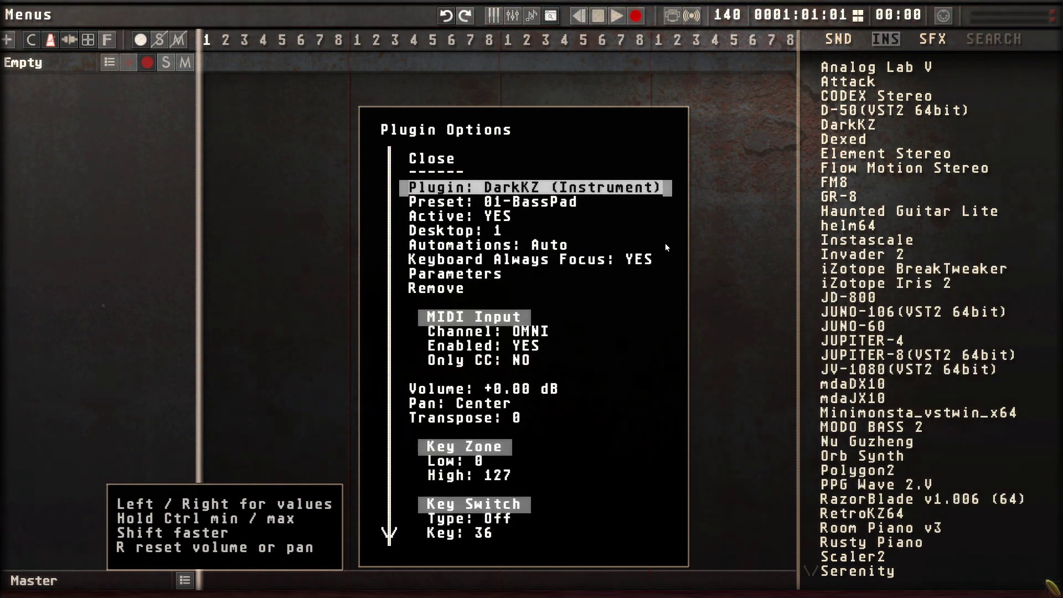
scroll(526, 222, "down", 1)
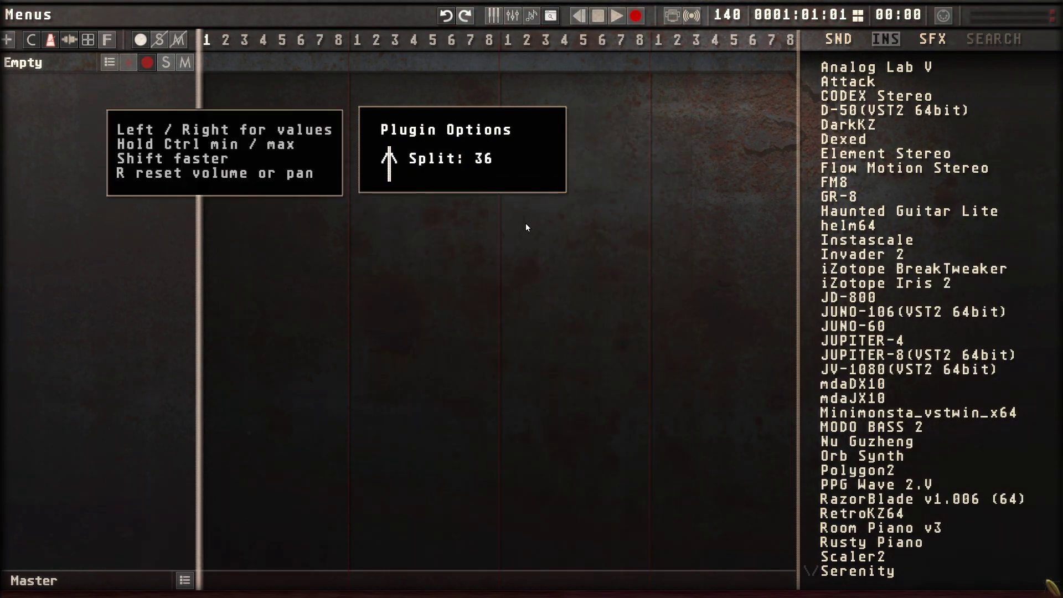
scroll(497, 264, "up", 1)
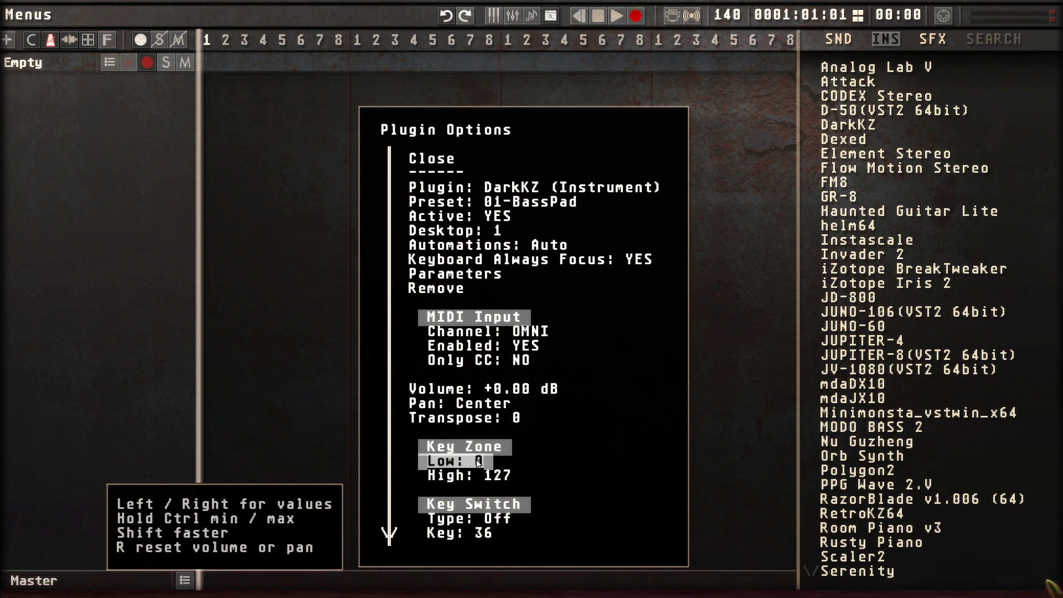
scroll(479, 462, "down", 1)
scroll(490, 400, "up", 1)
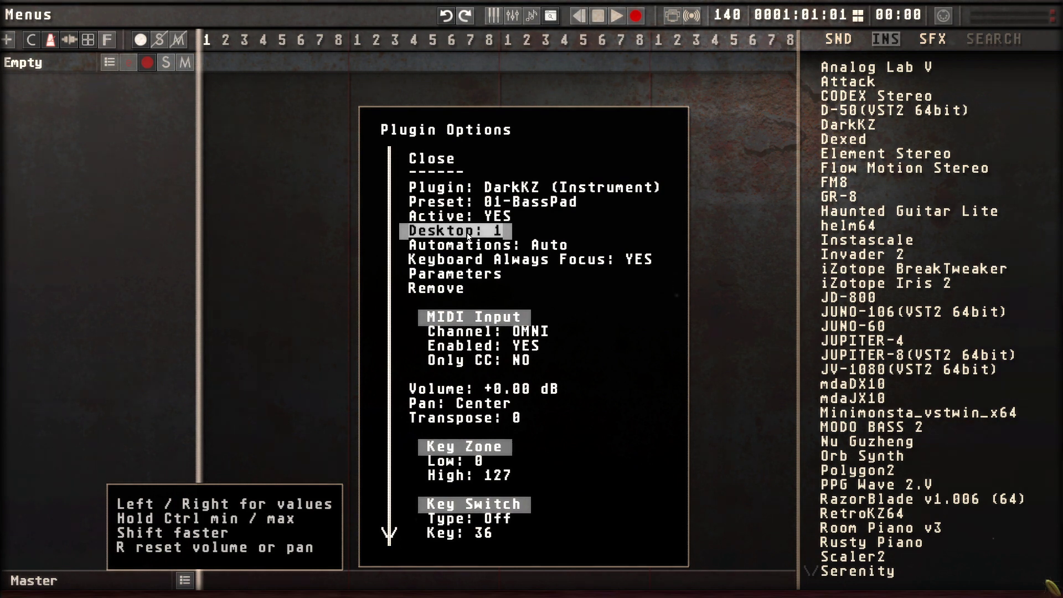
Close the DarkKZ options and the plugin lists to return to the empty sequencer view.
key("Escape")
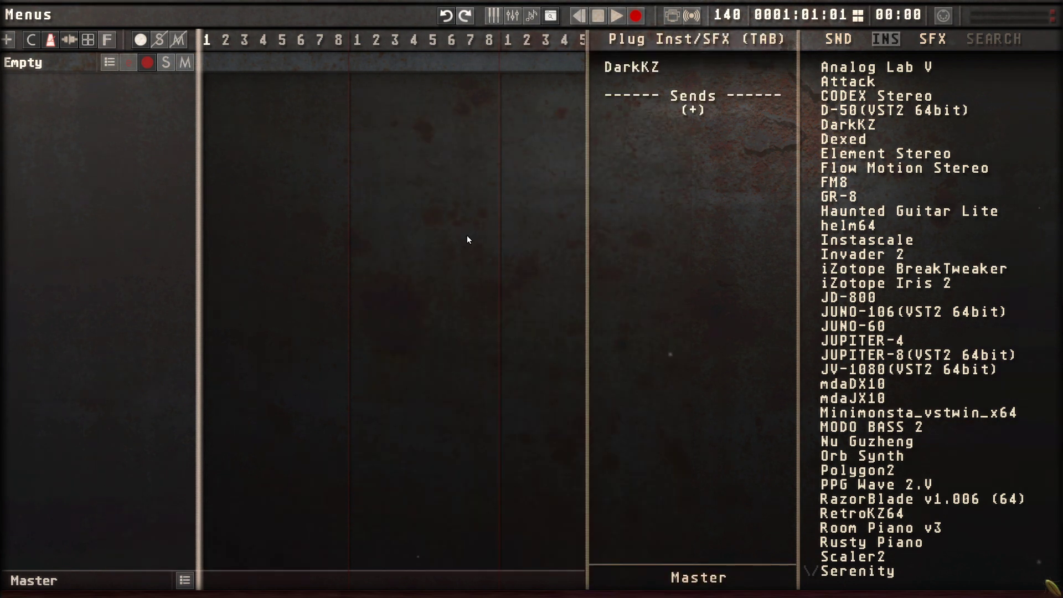
key("Tab")
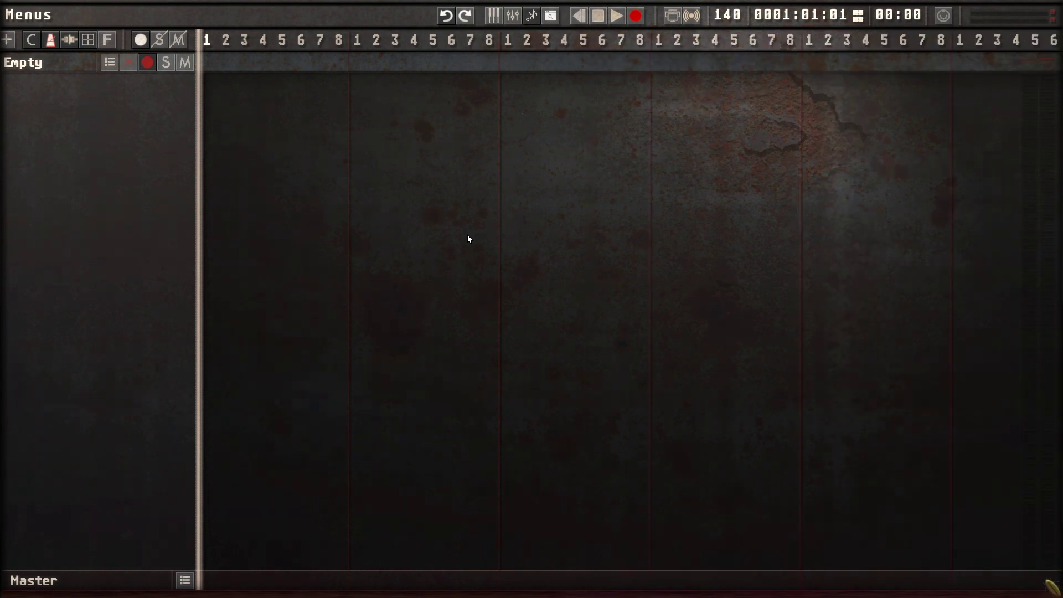
key("Escape")
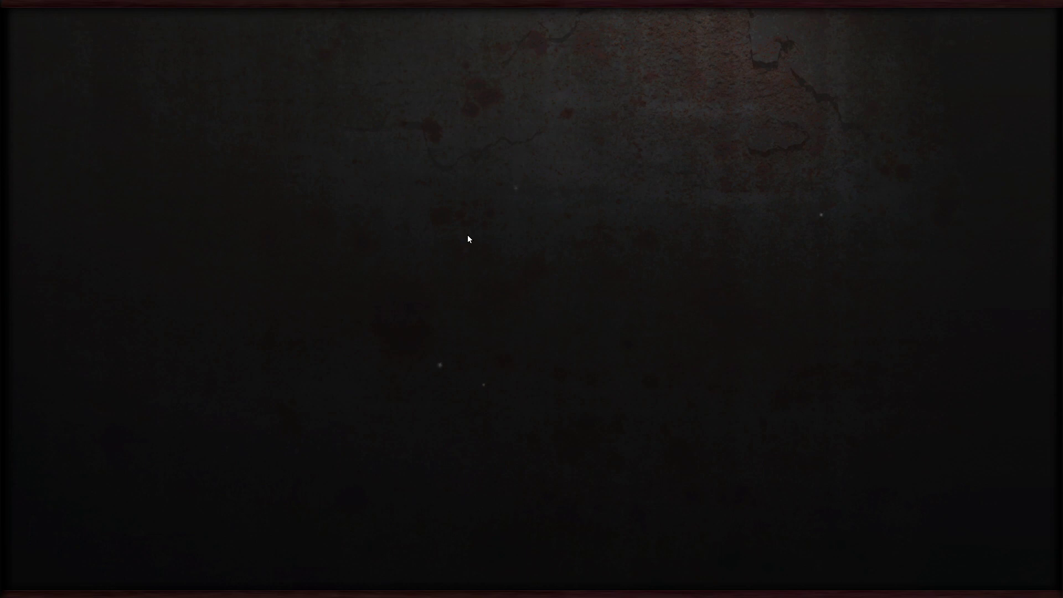
key("Escape")
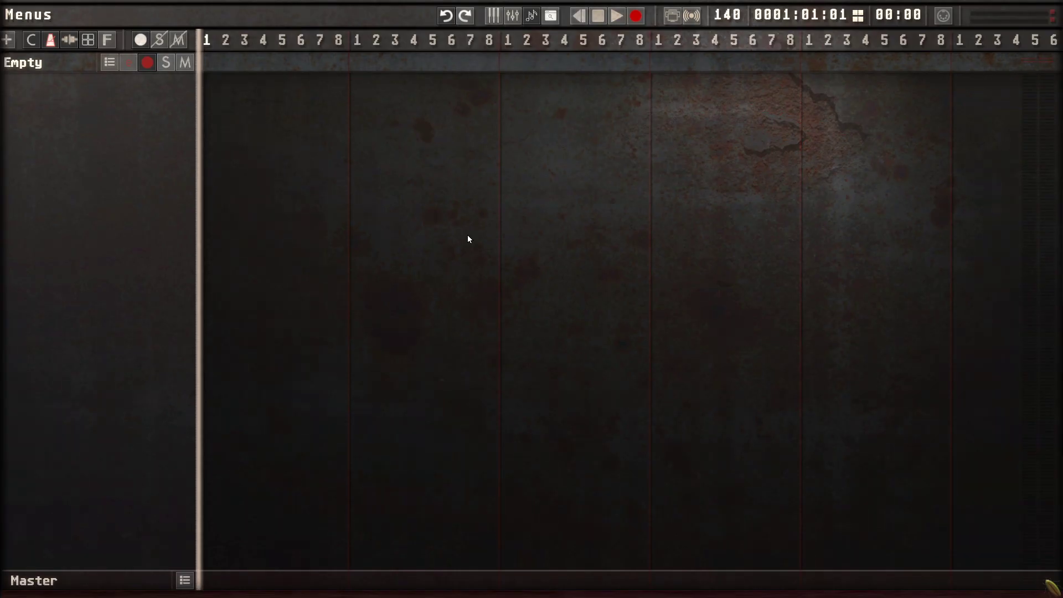
Open the Desktop Settings, look over the desktop list and close it.
key("d")
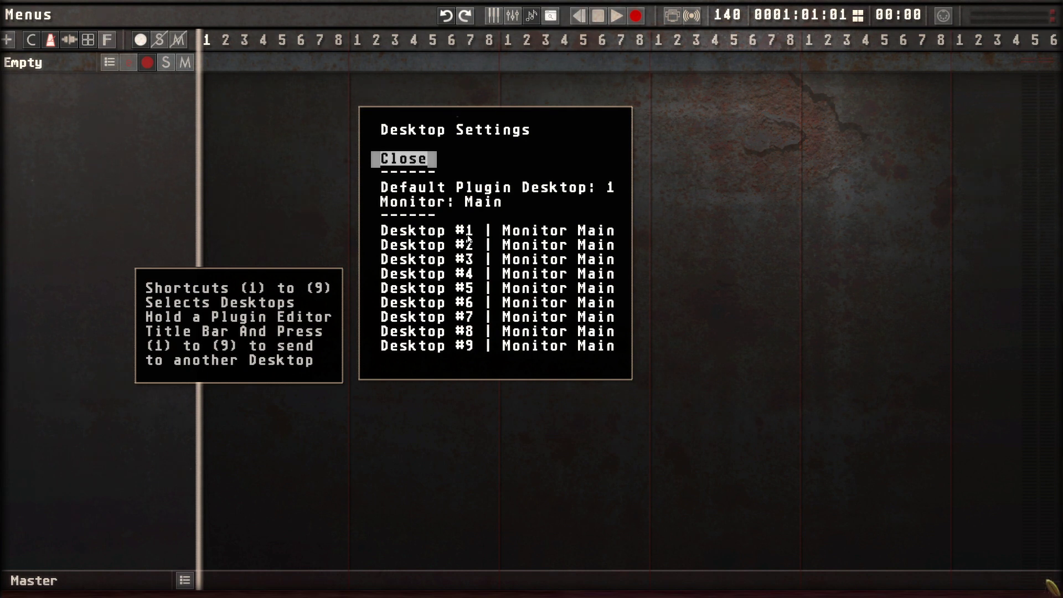
key("Down")
key("Down")
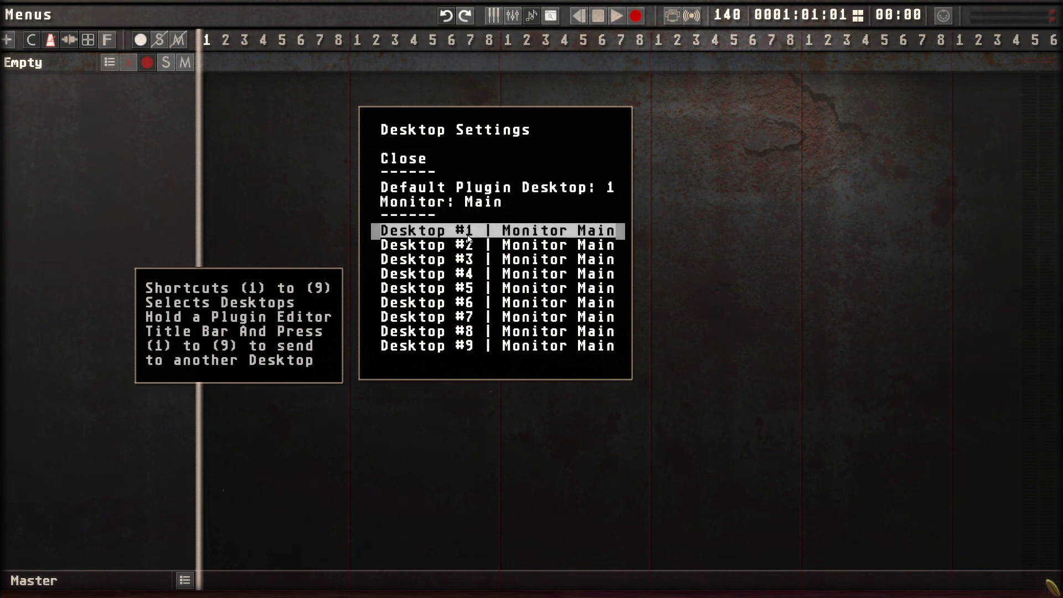
key("Up")
key("Up")
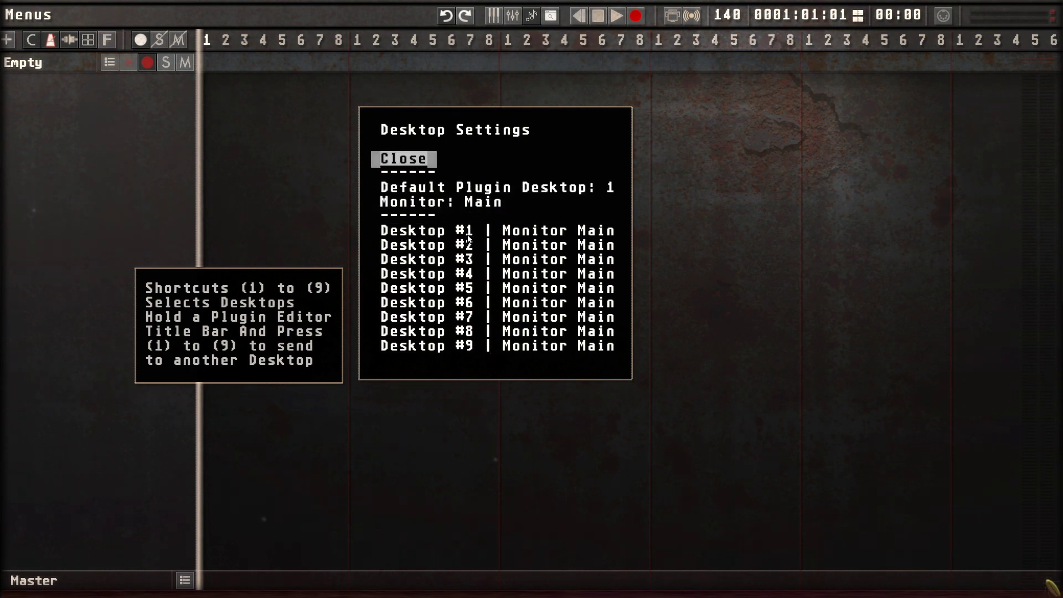
key("Return")
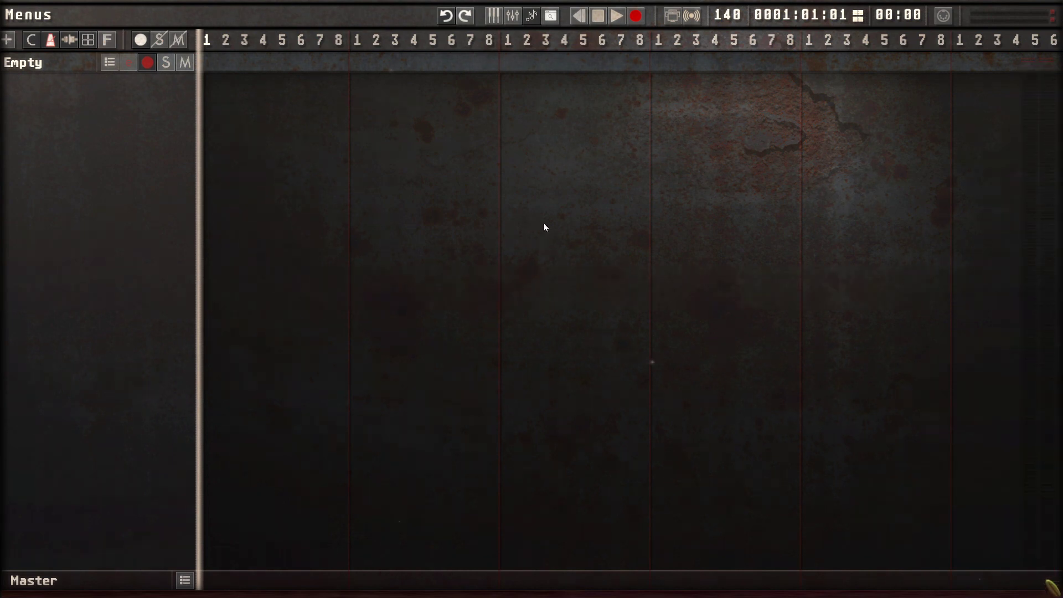
Reopen the Desktop Settings and examine the options of Desktop #1 down to Visualizer.
right_click(544, 205)
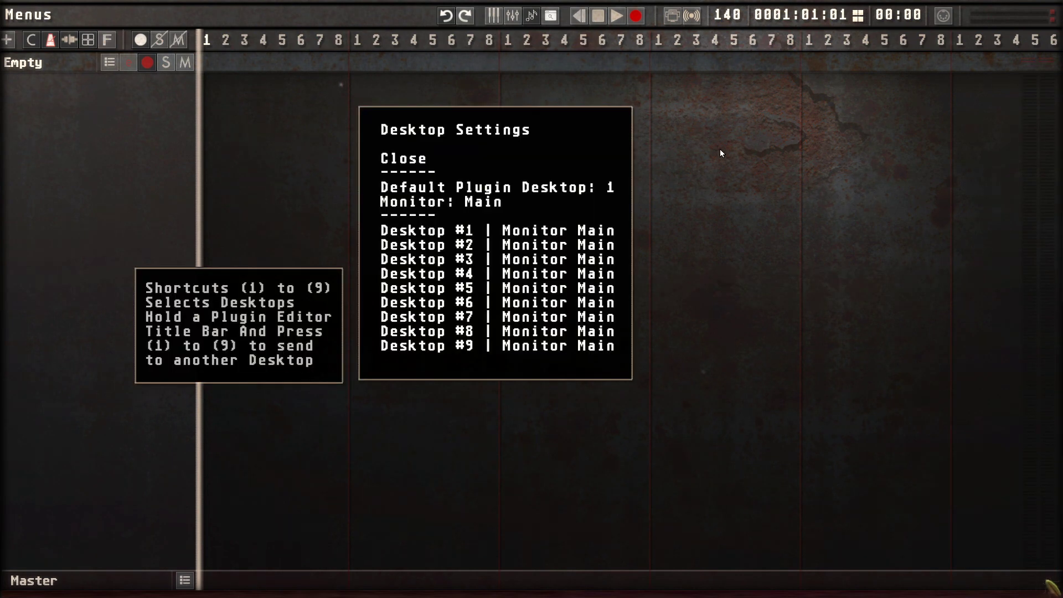
key("Down")
key("Down")
key("Down")
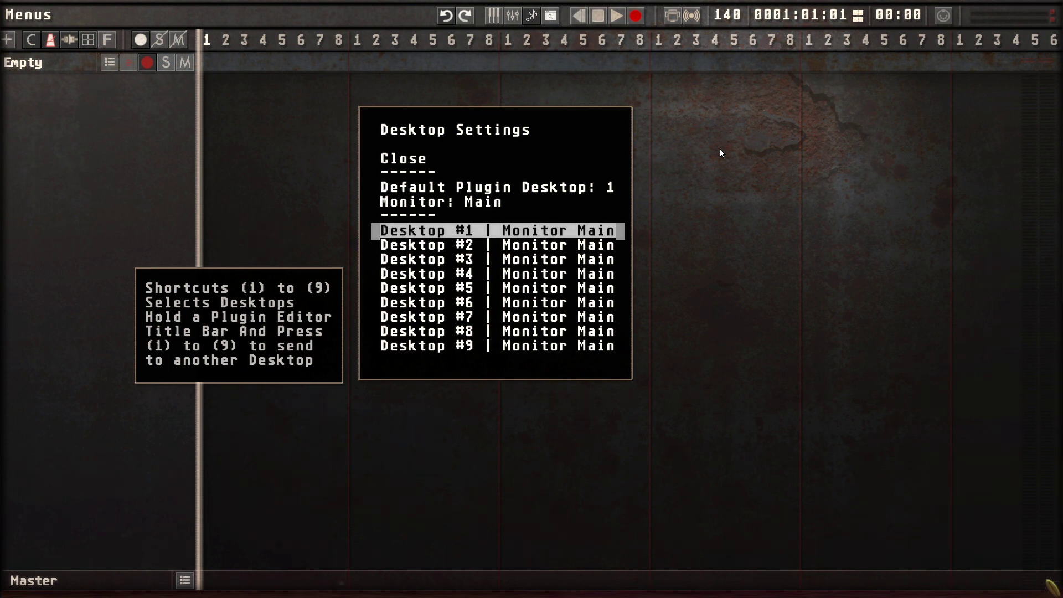
key("Return")
key("Down")
key("Down")
key("Down")
key("Down")
key("Down")
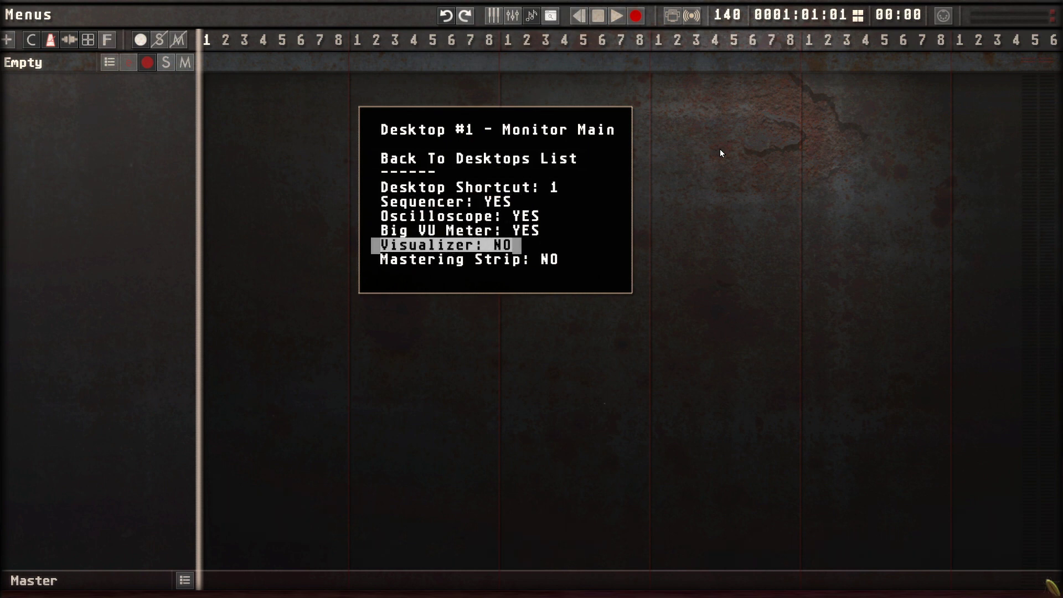
Switch Desktop #1's Big VU Meter and Oscilloscope off and back on, and close the settings from the Mastering Strip entry.
key("Up")
key("Return")
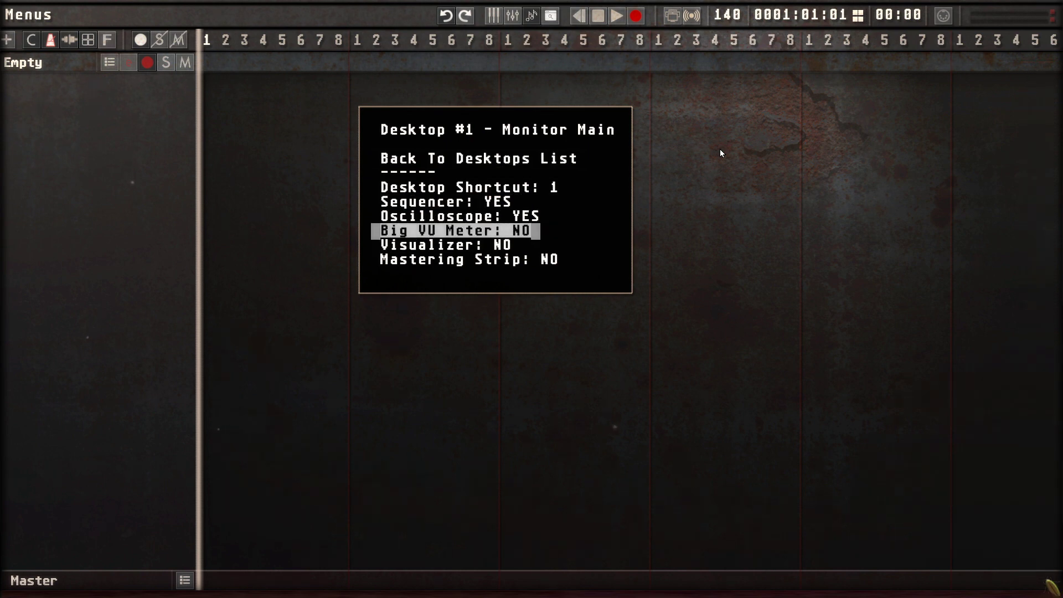
key("Up")
key("Return")
key("Return")
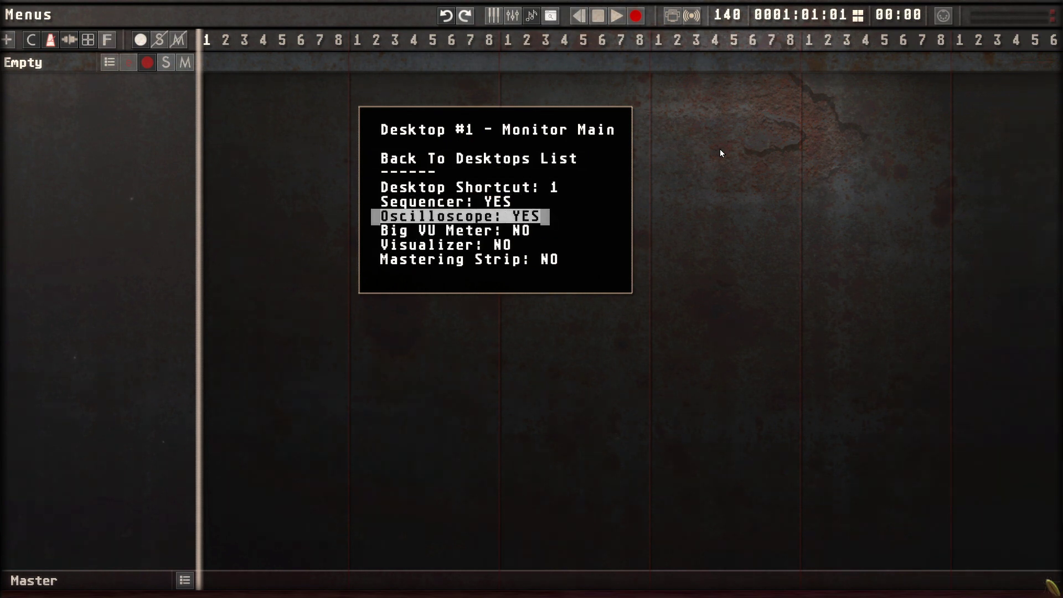
key("Down")
key("Return")
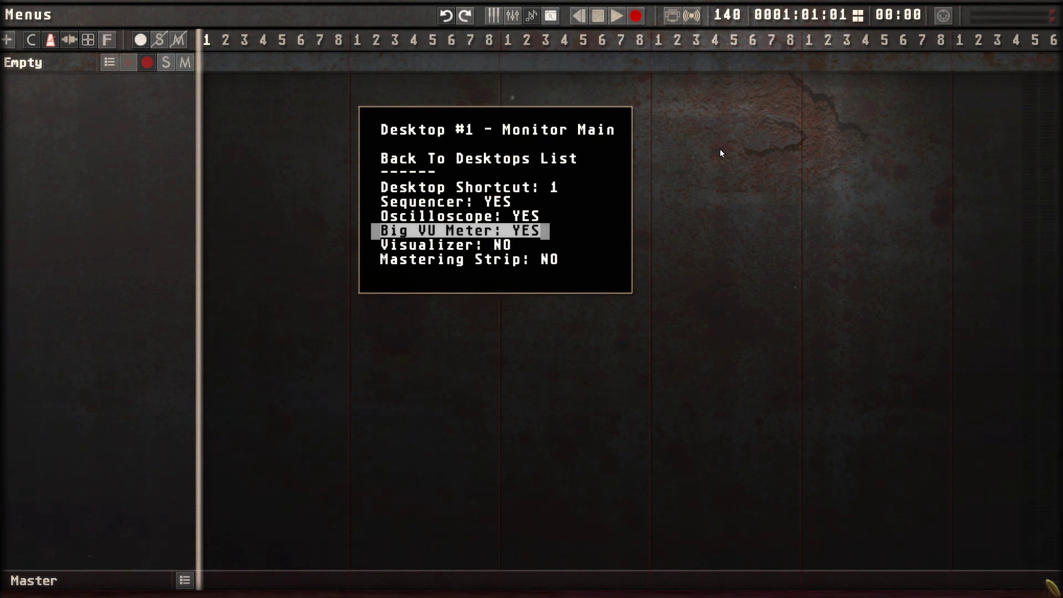
key("Down")
key("Down")
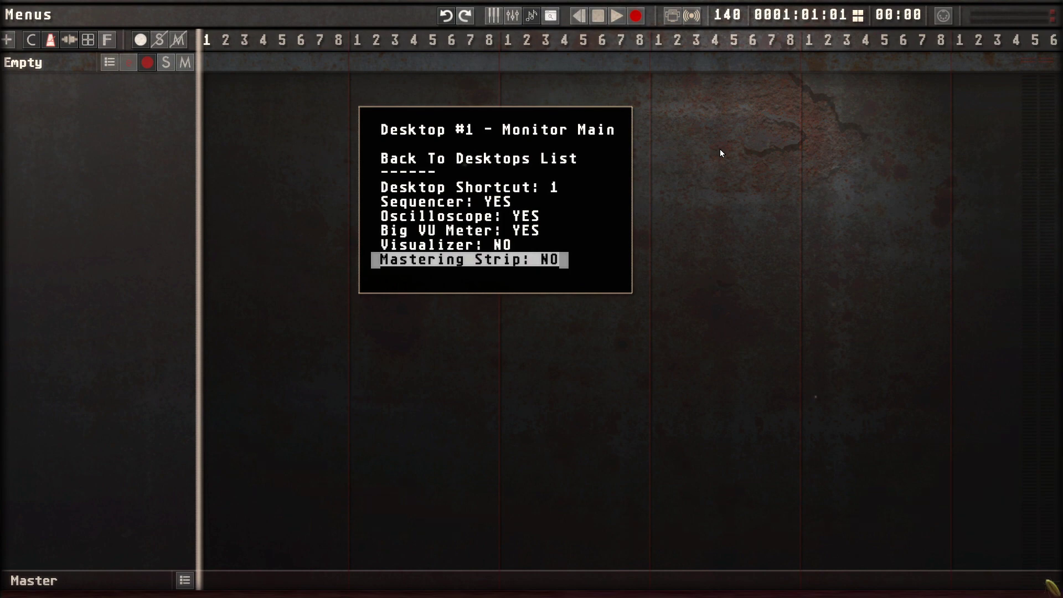
key("Escape")
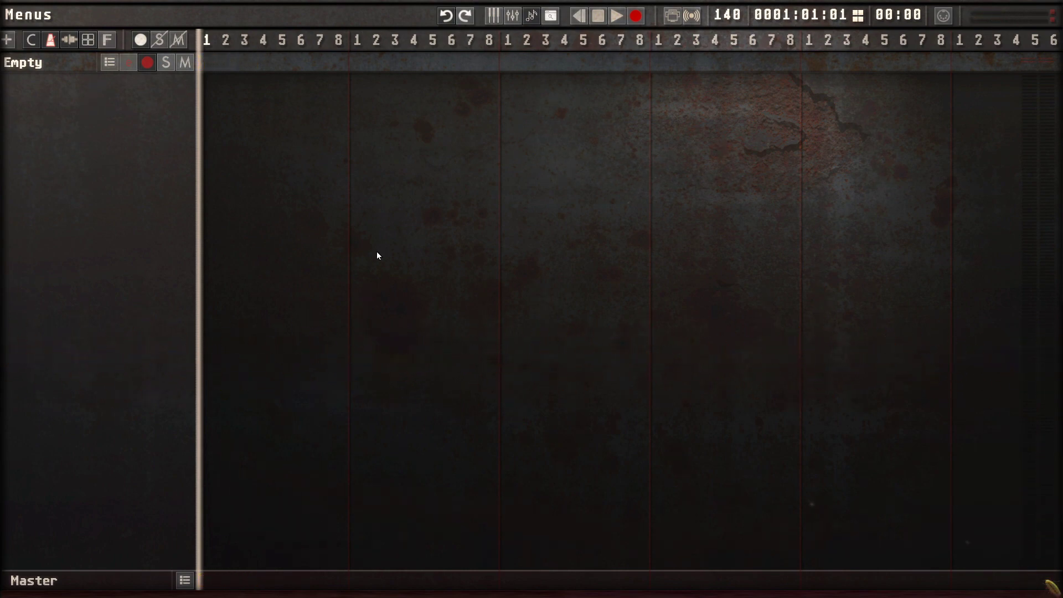
Open and pin the track's DarkKZ editor low in the sequencer area, reduce its volume and set the filter type to Low Pass.
left_click(126, 64)
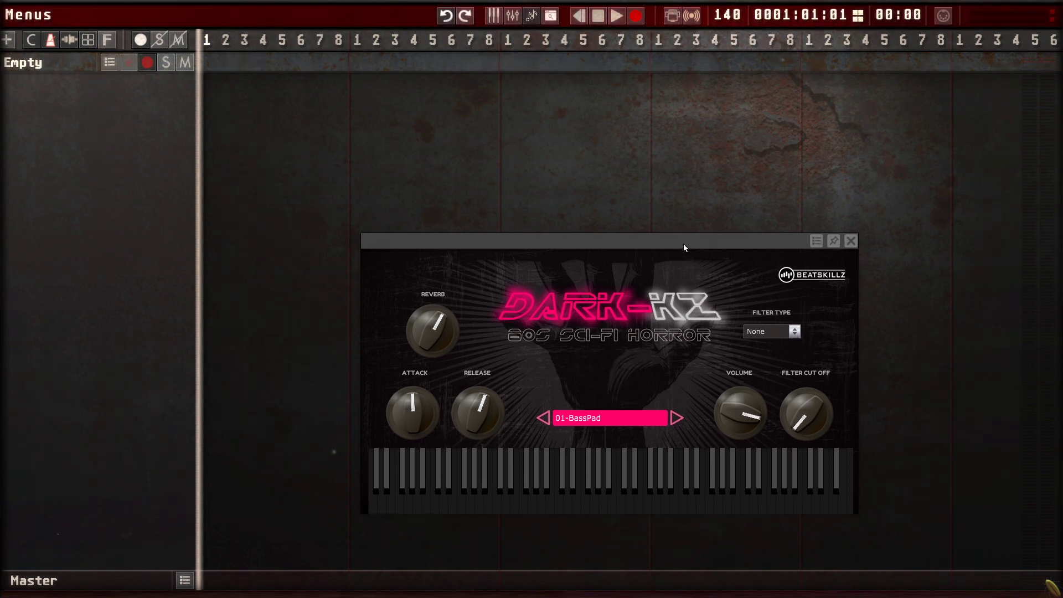
left_click_drag(685, 244, 591, 184)
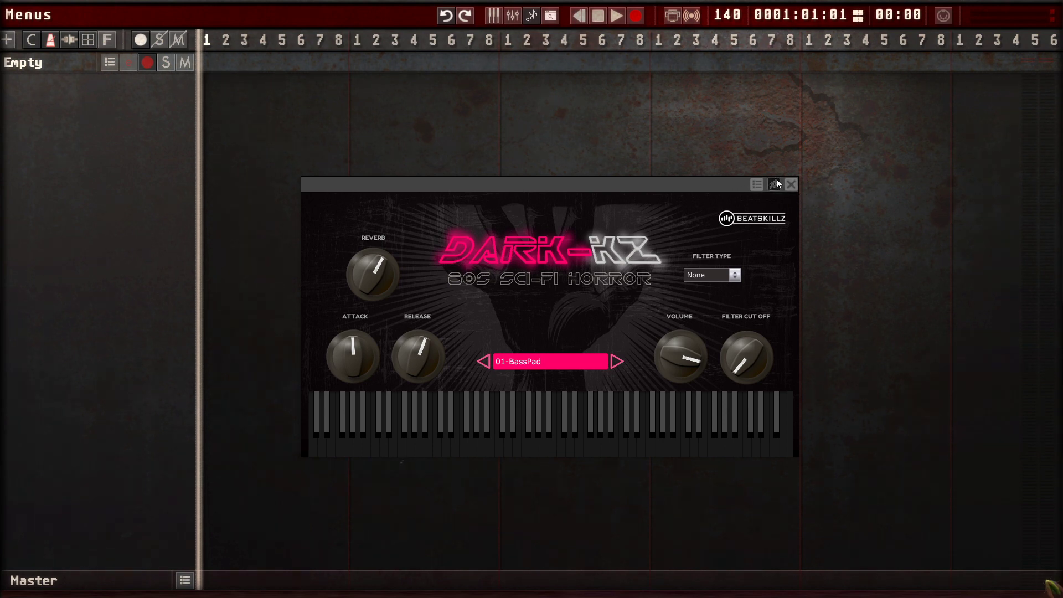
left_click_drag(641, 190, 879, 311)
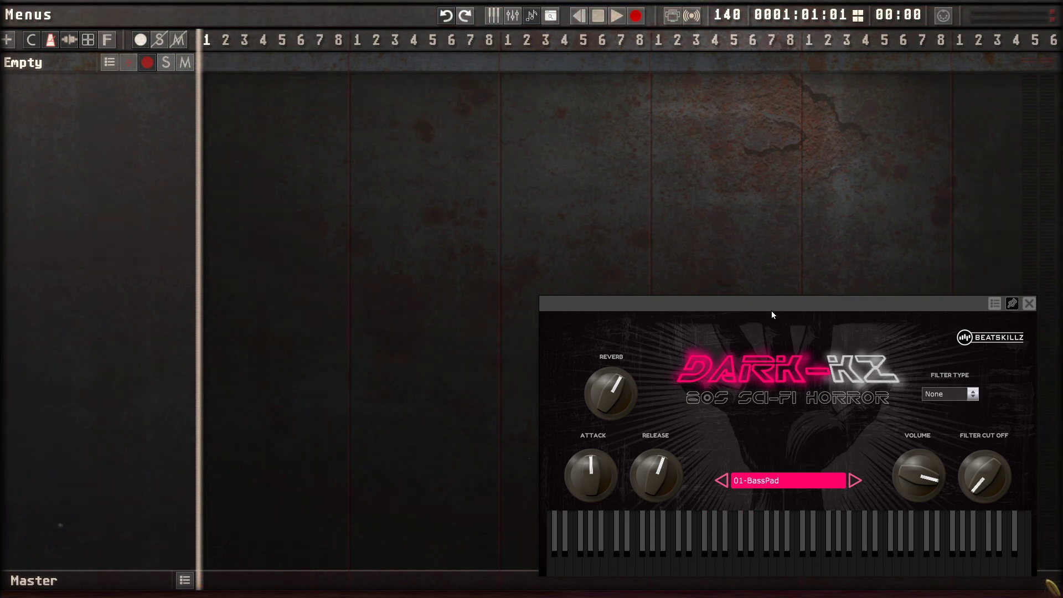
left_click_drag(912, 470, 915, 512)
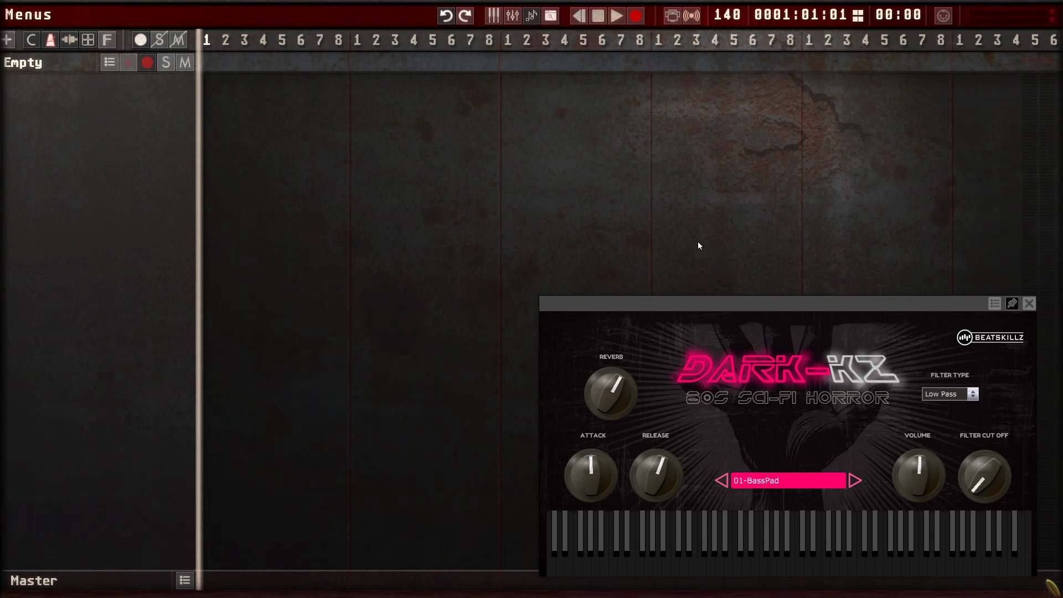
Play the transport briefly, stop it and close the DarkKZ editor.
key("space")
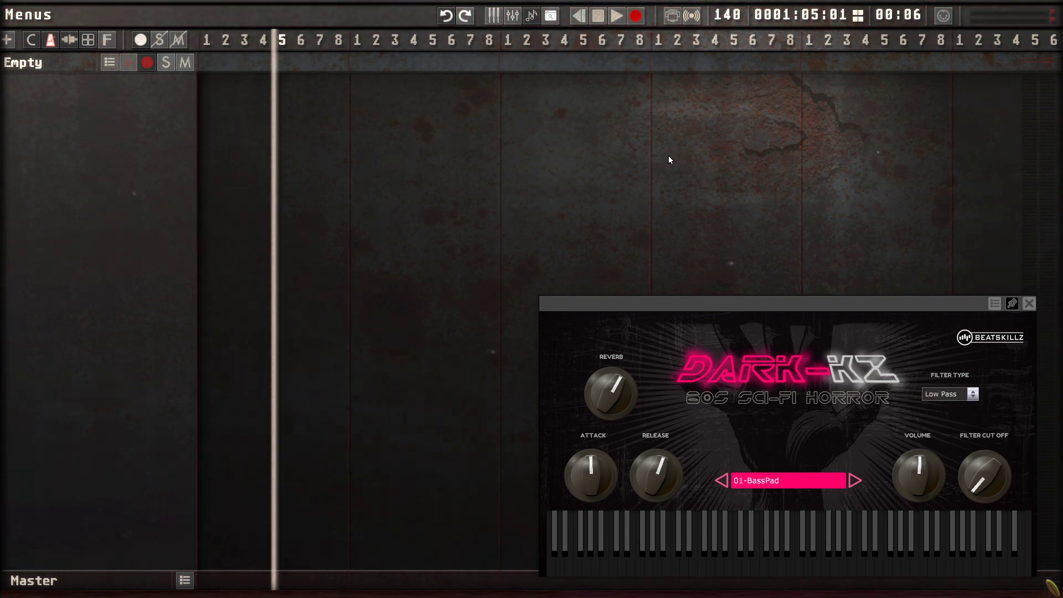
key("space")
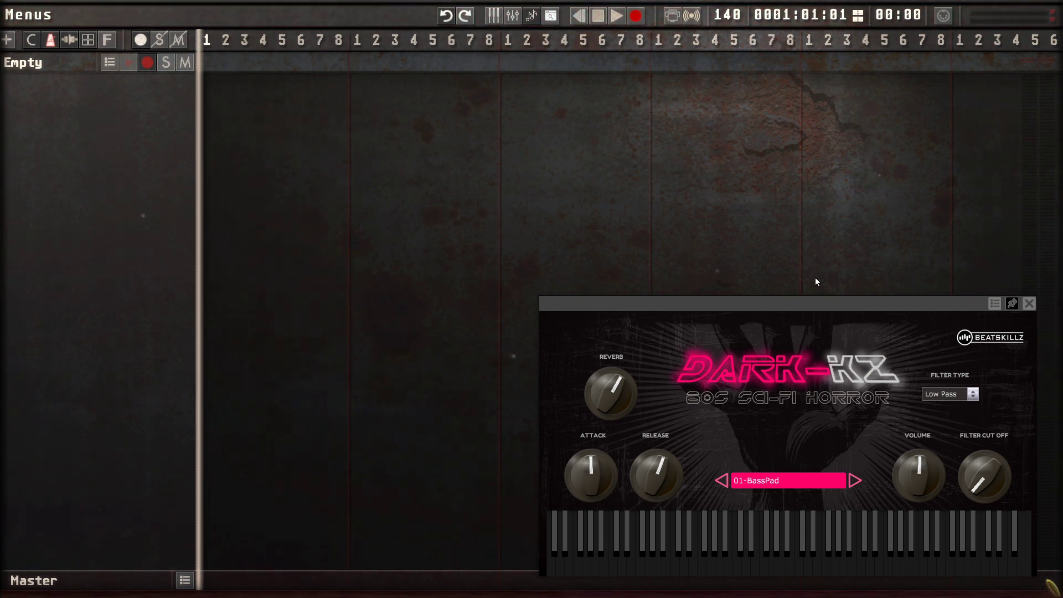
left_click(1029, 303)
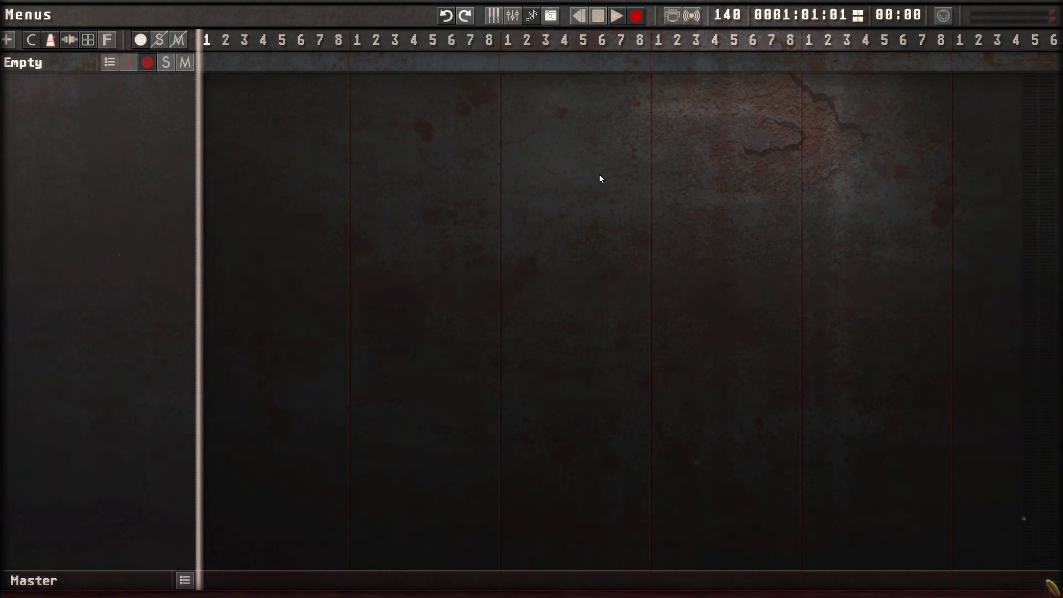
Record a short MIDI clip on the track from the start to about 1:03:03.
key("space")
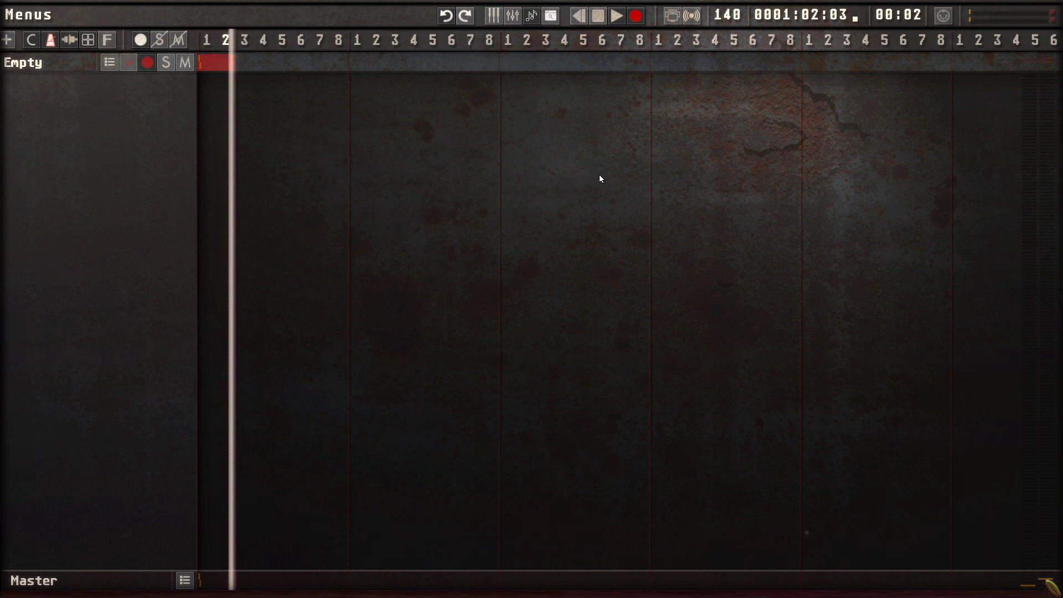
key("space")
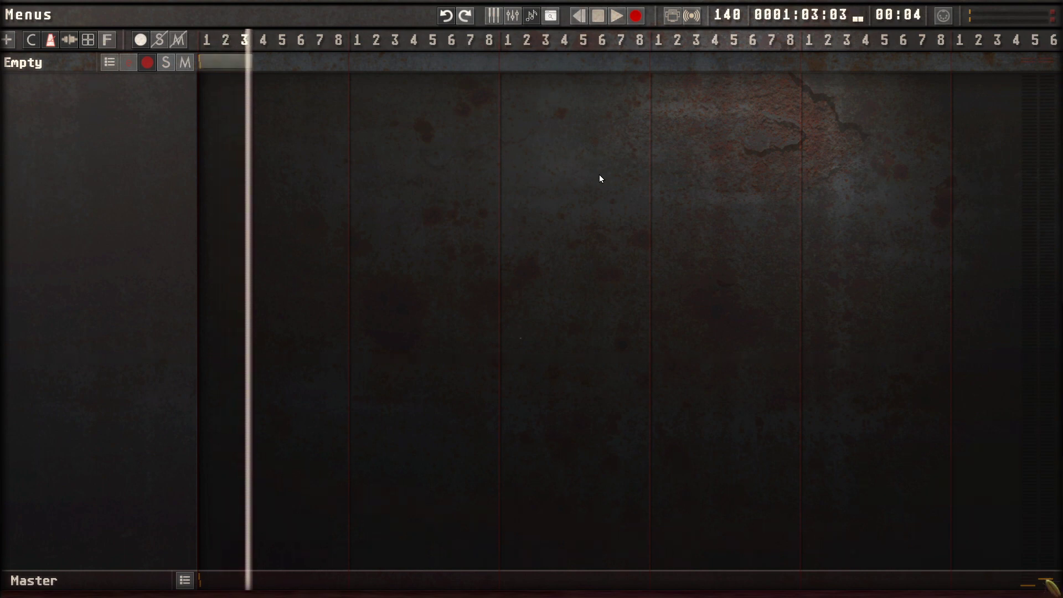
Reopen the DarkKZ editor, switch its preset to 03-ArpBass and close the editor.
left_click(132, 66)
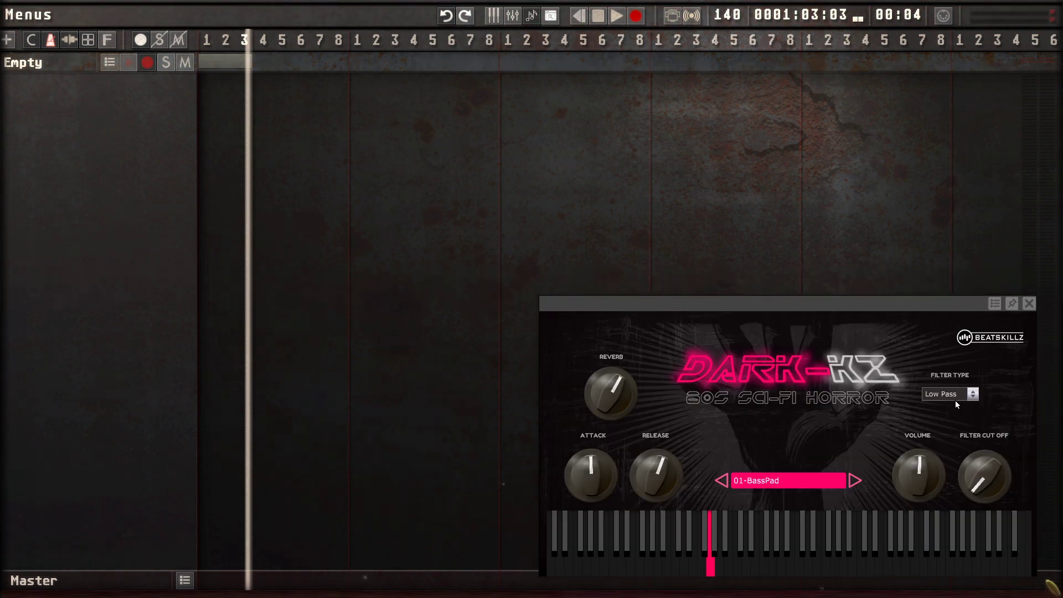
left_click_drag(835, 305, 784, 251)
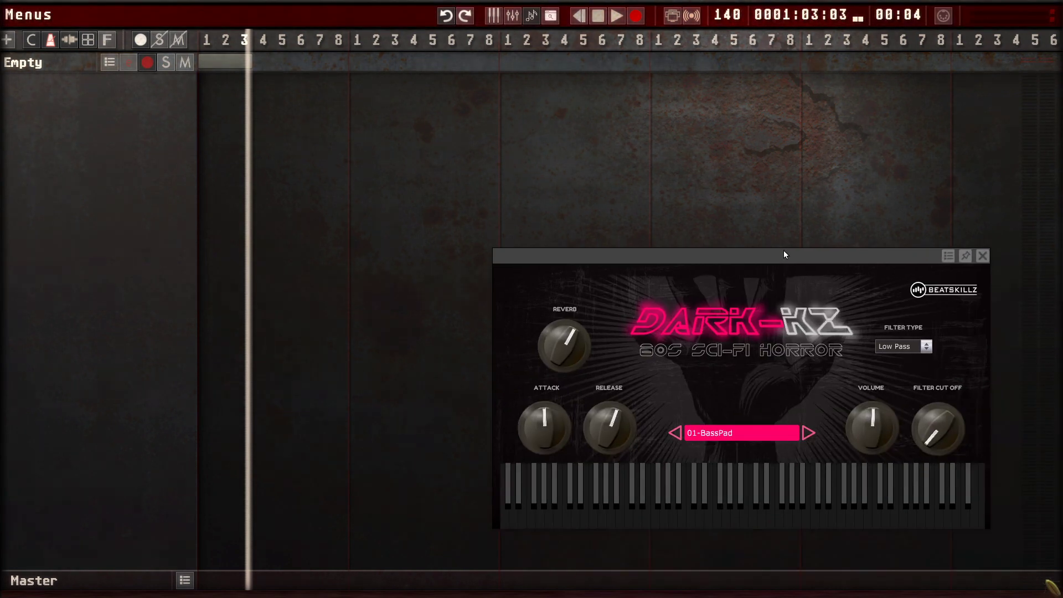
left_click(808, 433)
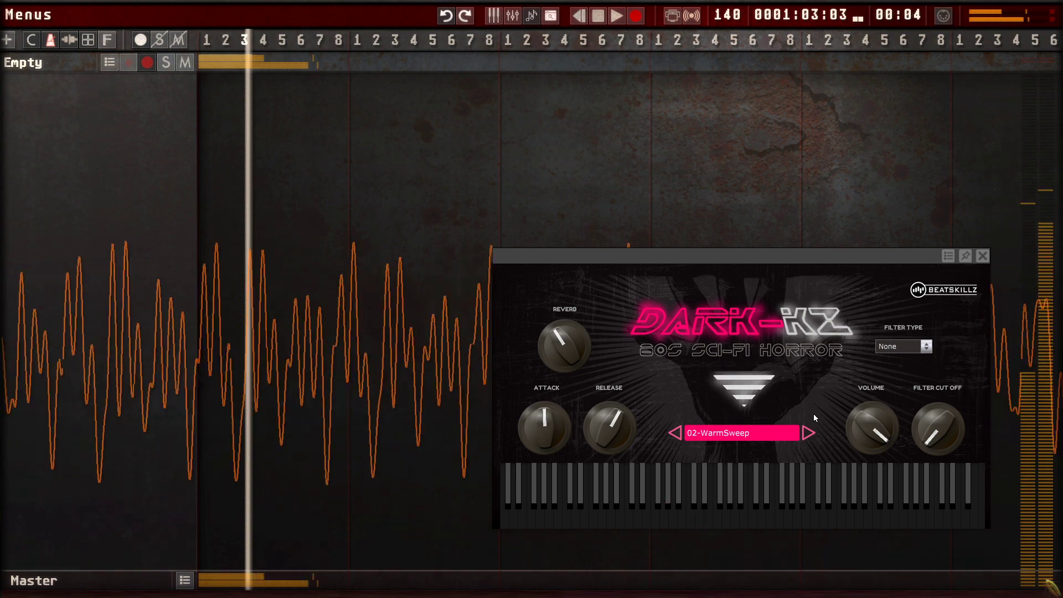
left_click(808, 434)
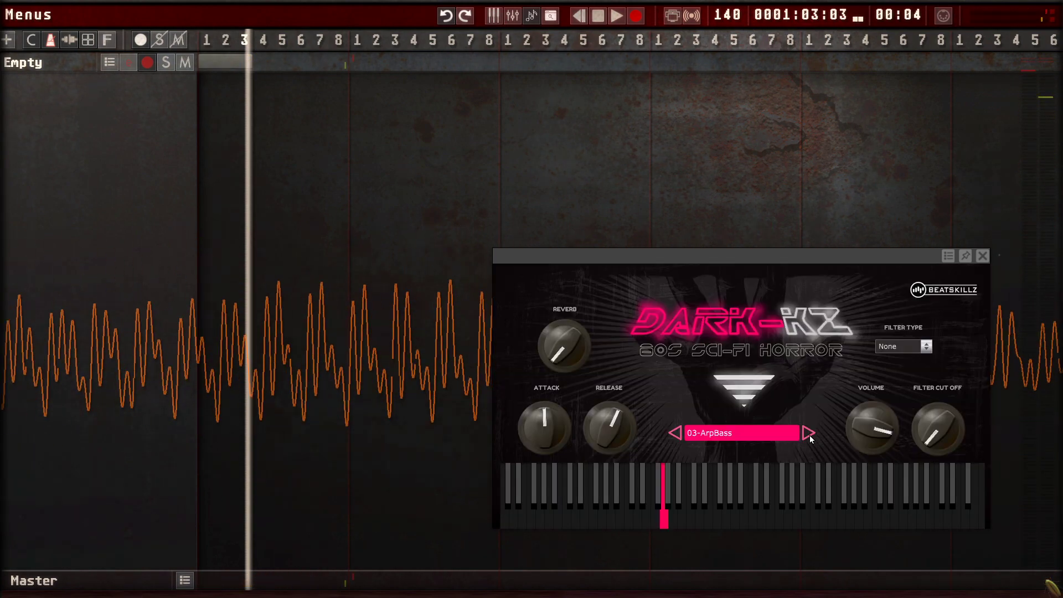
left_click(983, 256)
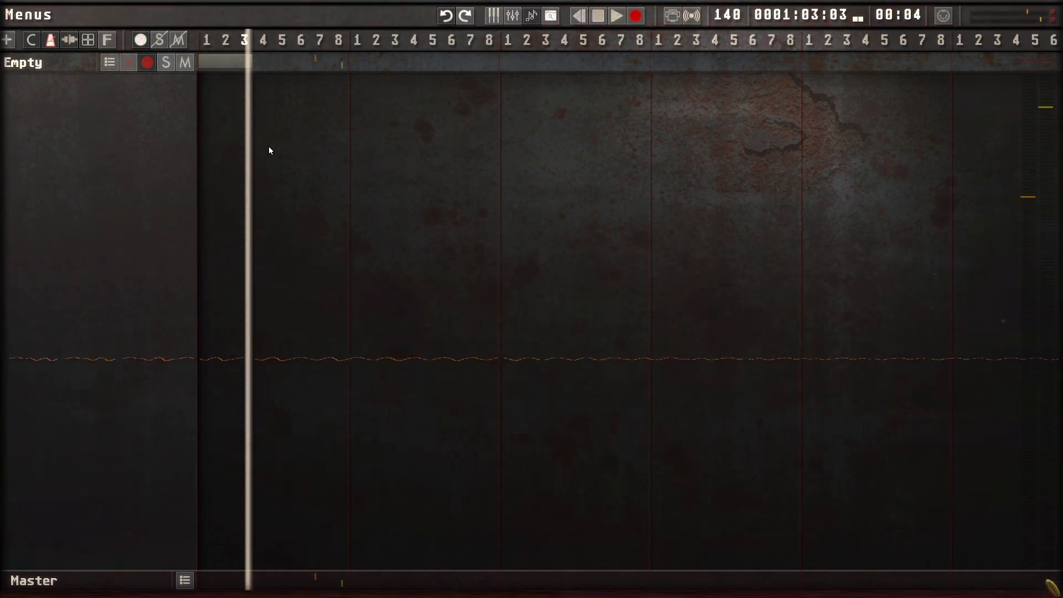
Rewind to the start and play back the recorded clip.
key("Home")
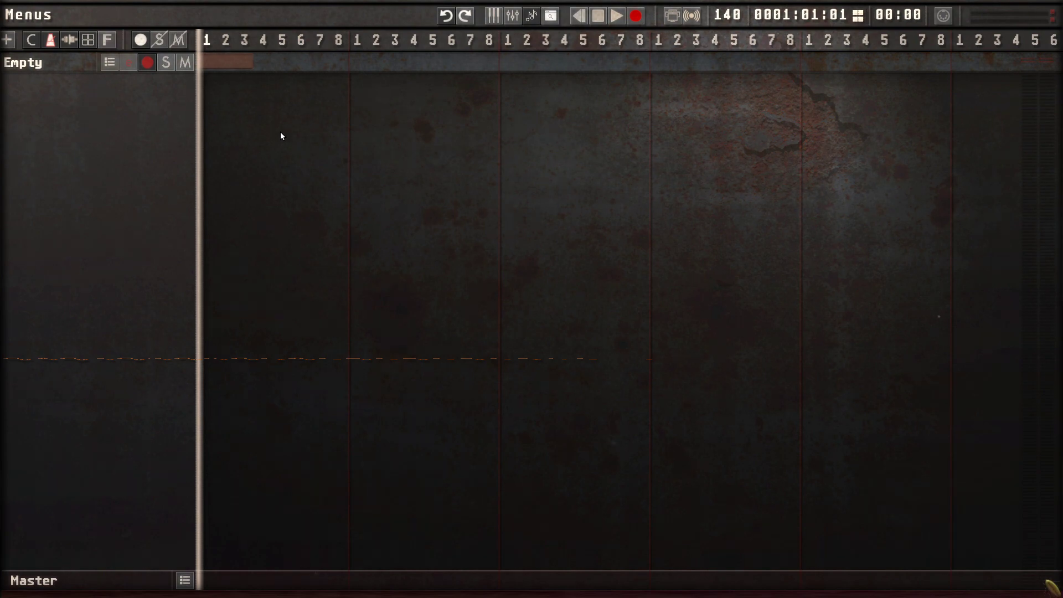
key("space")
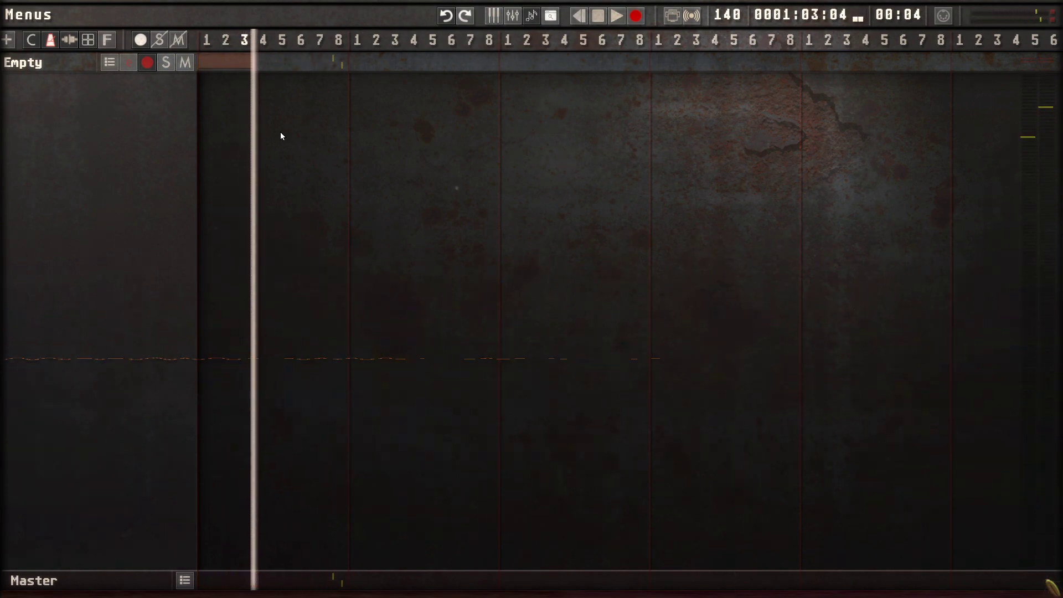
Open the recorded clip in the piano roll, look over its notes and switch between the piano roll and the sequencer.
double_click(218, 61)
scroll(533, 168, "down", 5)
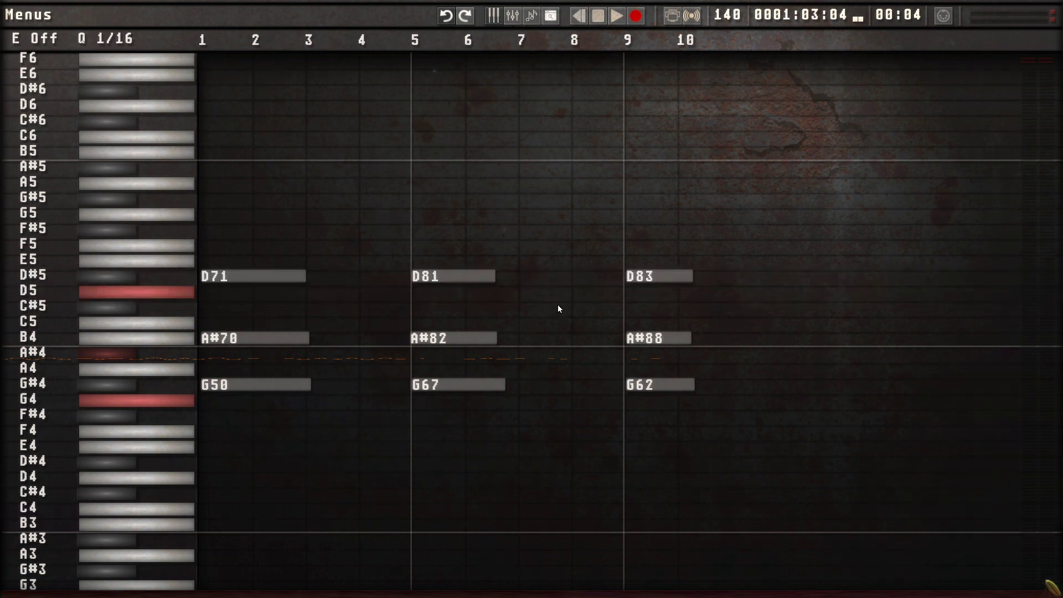
key("F4")
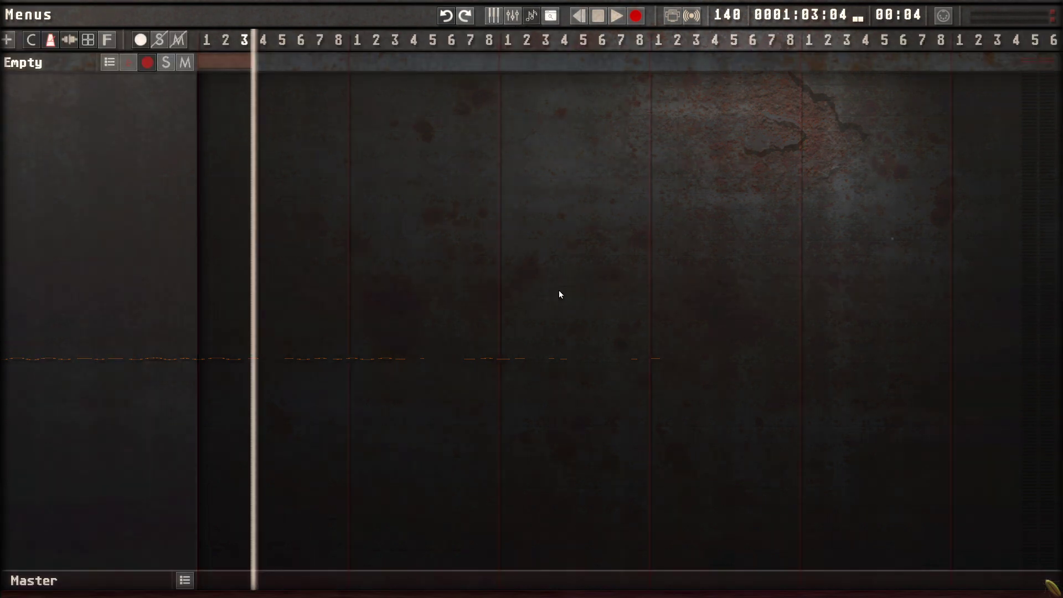
key("F4")
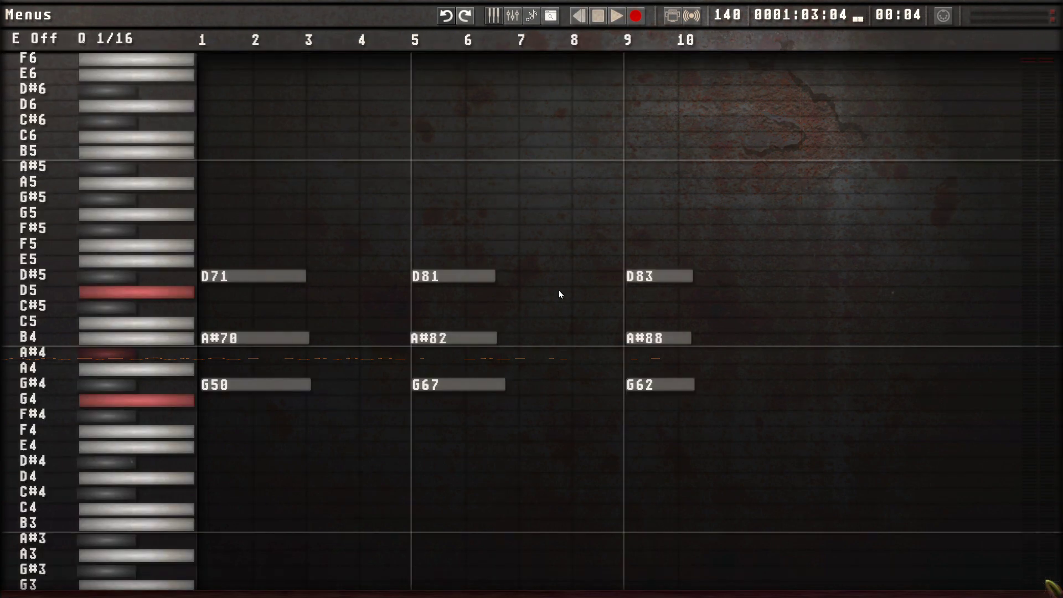
key("F4")
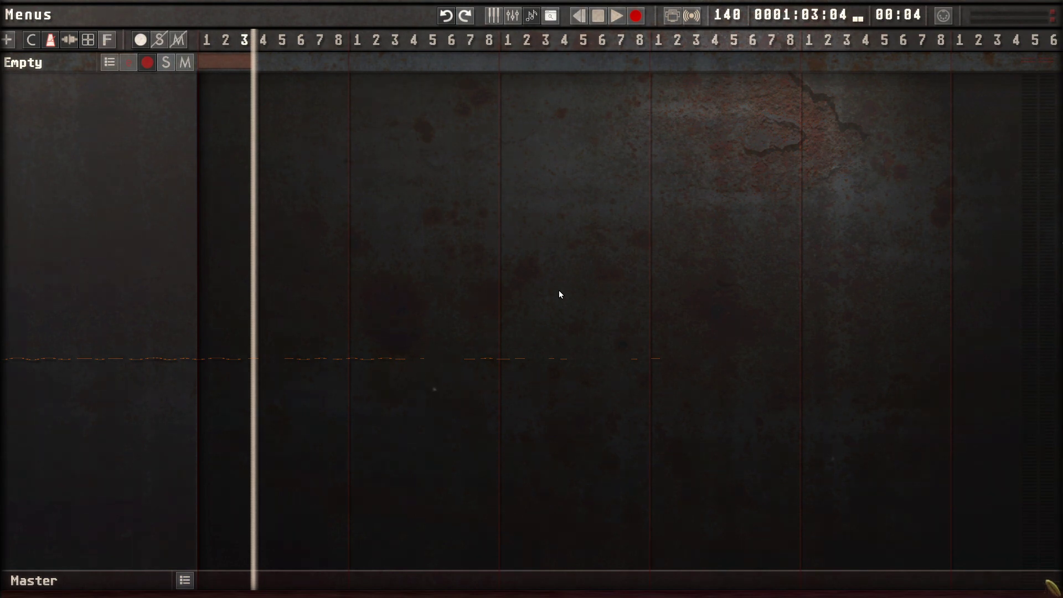
Open the built-in shortcuts reference and look through all ten of its pages.
key("F1")
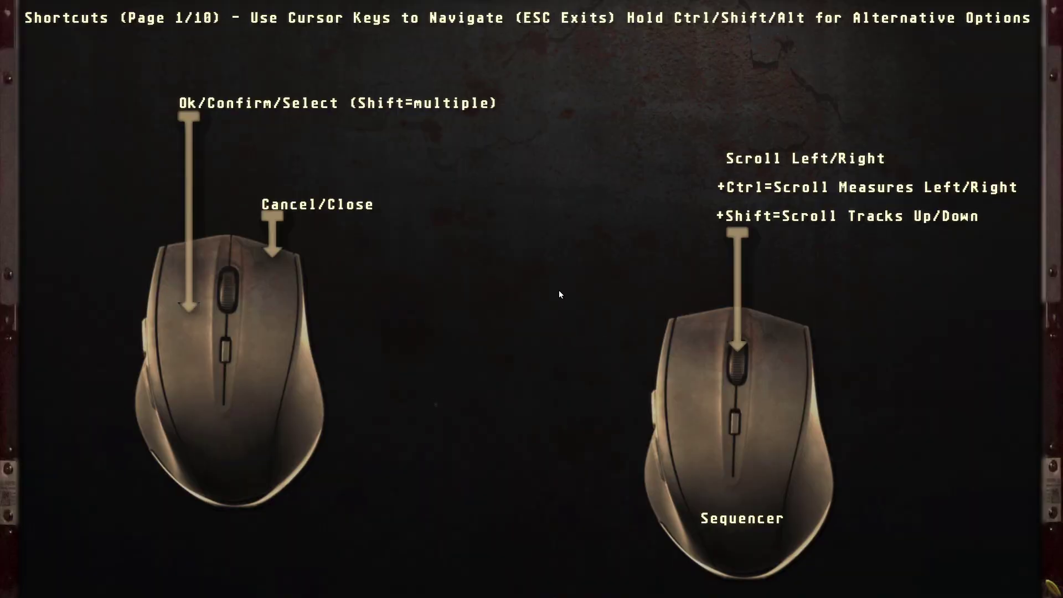
key("Right")
key("Right")
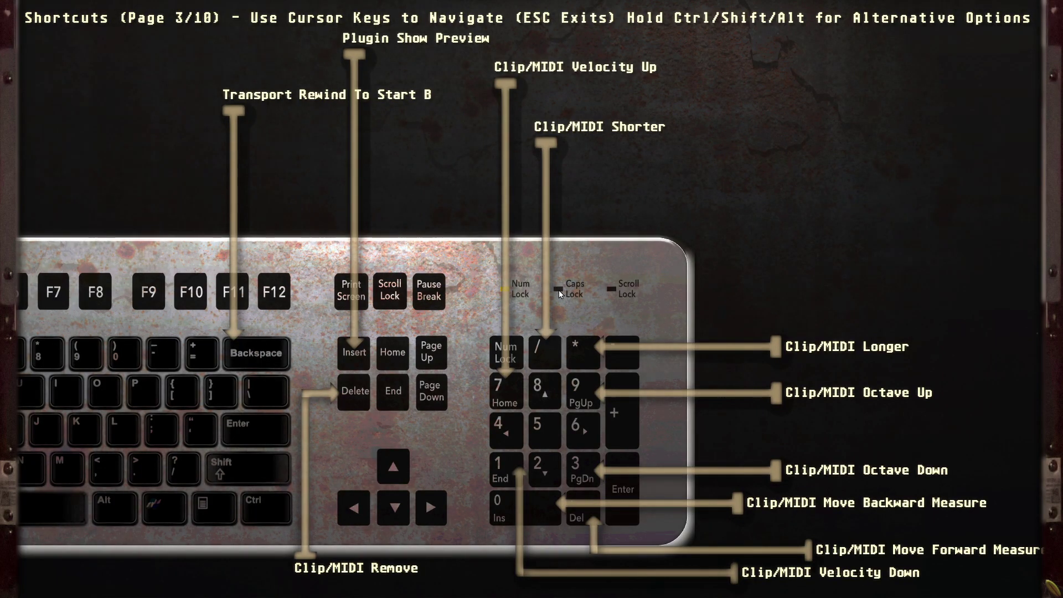
key("Right")
key("Right")
key("Right")
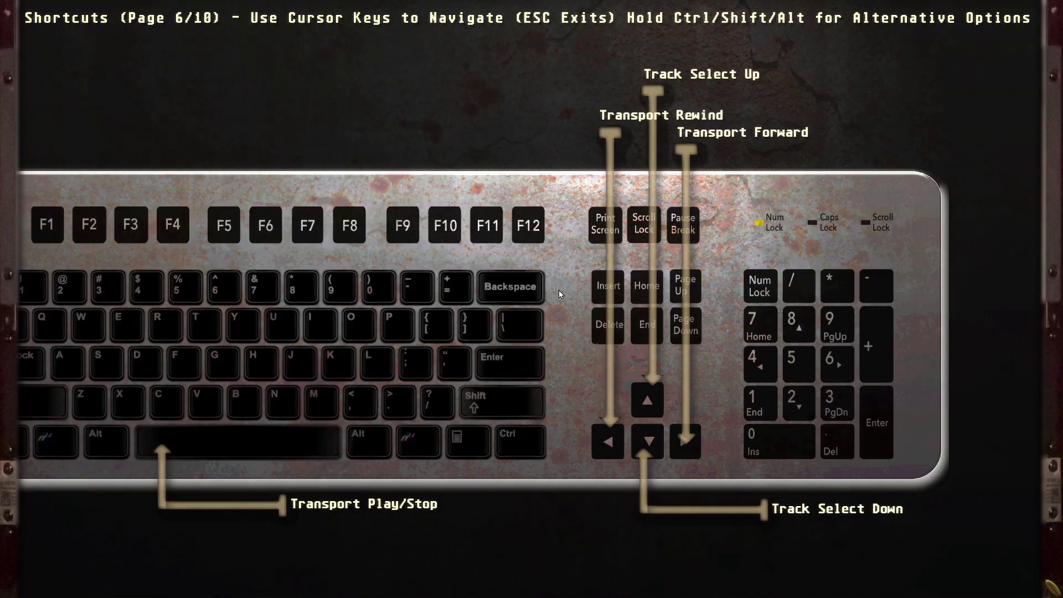
key("Right")
key("Right")
key("Right")
key("Right")
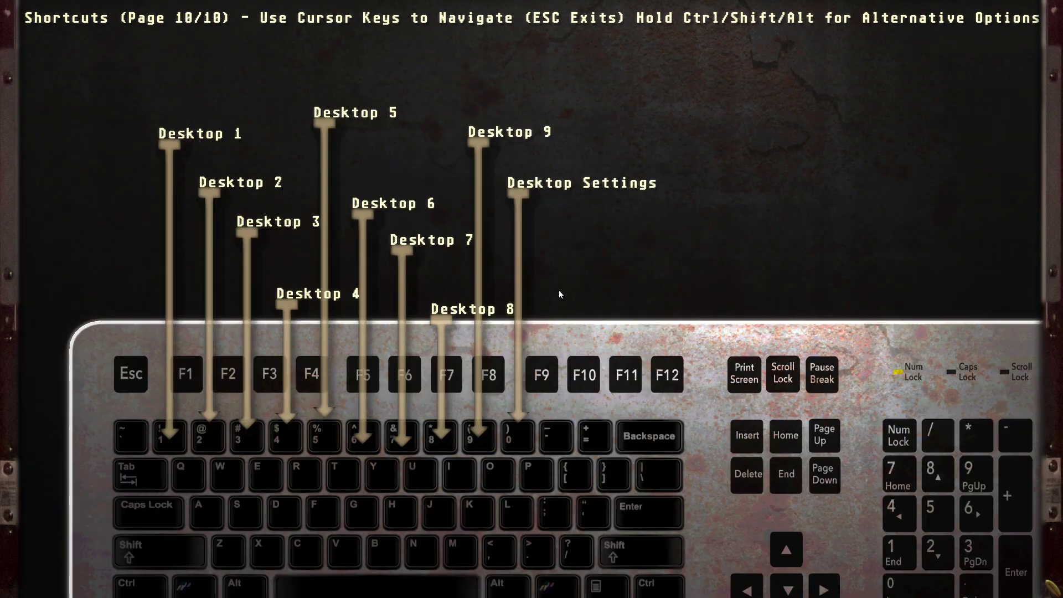
Return to the numeric keypad clip/MIDI editing pages of the shortcuts reference, look them over and close it.
key("Right")
key("Right")
key("Right")
key("Right")
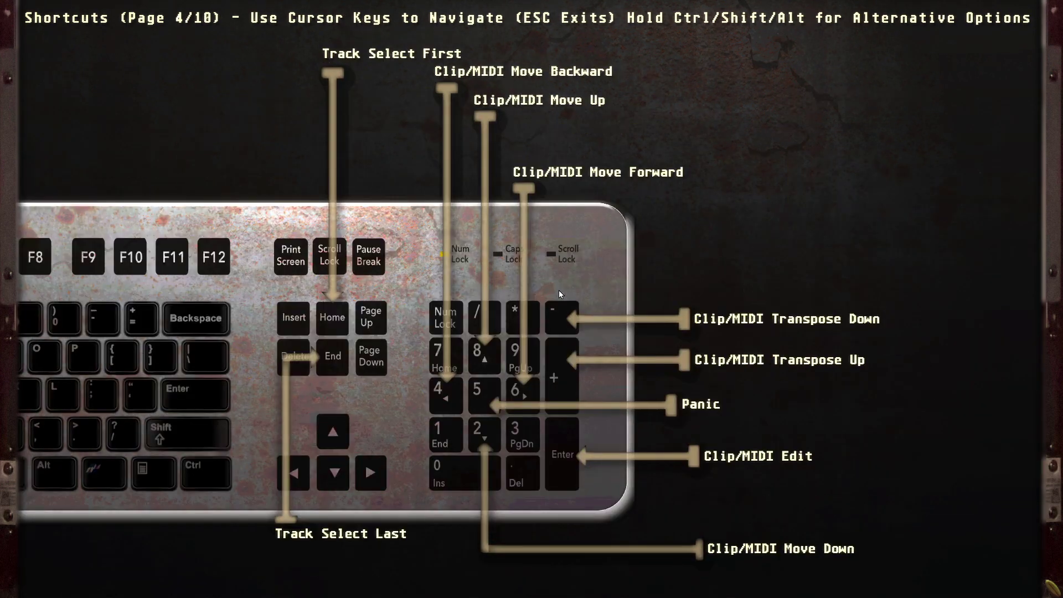
key("Left")
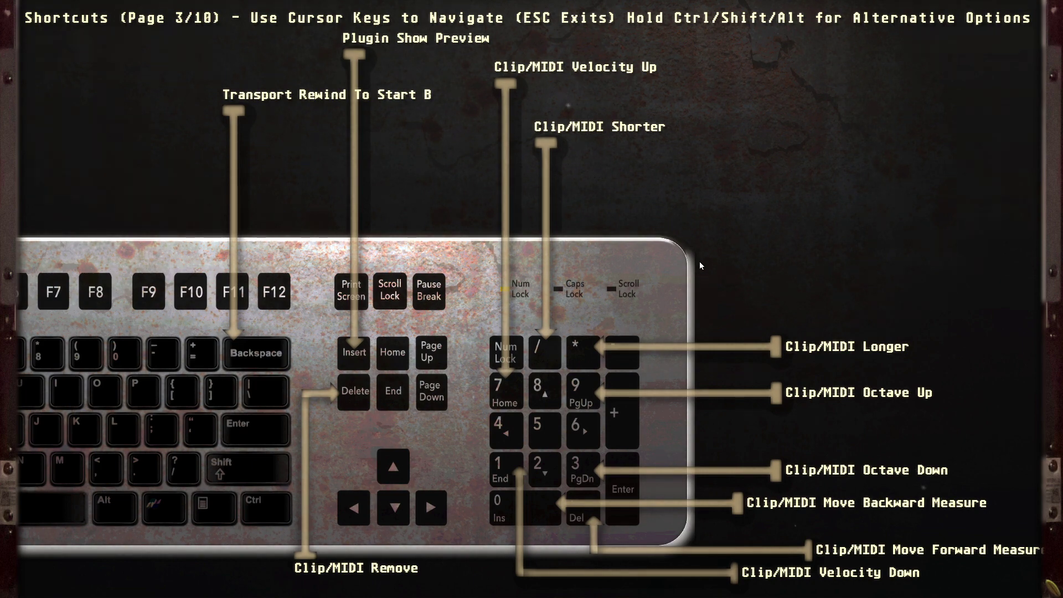
key("Escape")
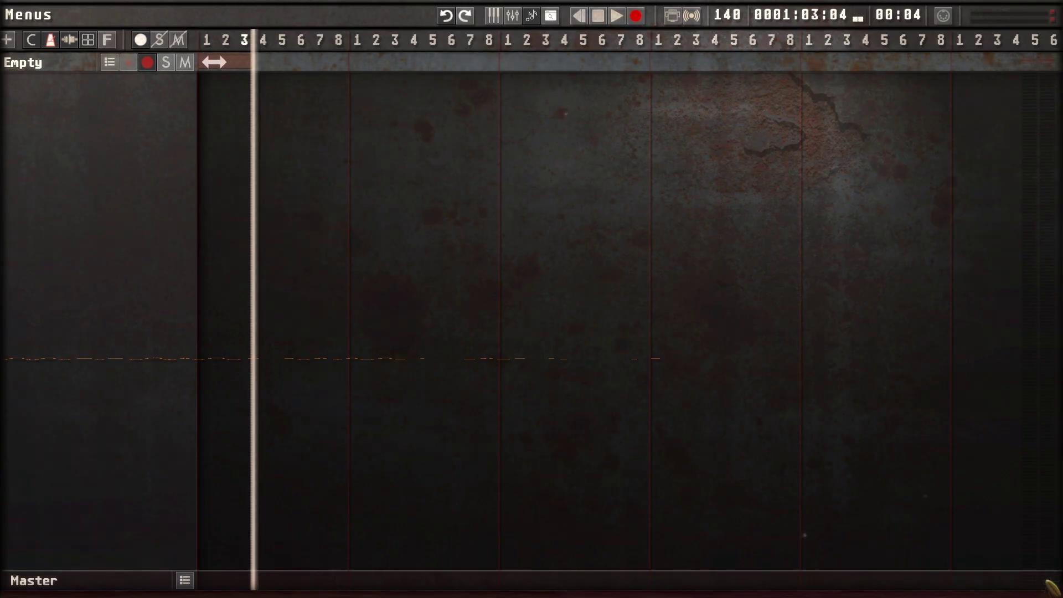
Open the recorded clip in the piano roll and shift all its notes about one and a half ruler divisions later.
double_click(214, 62)
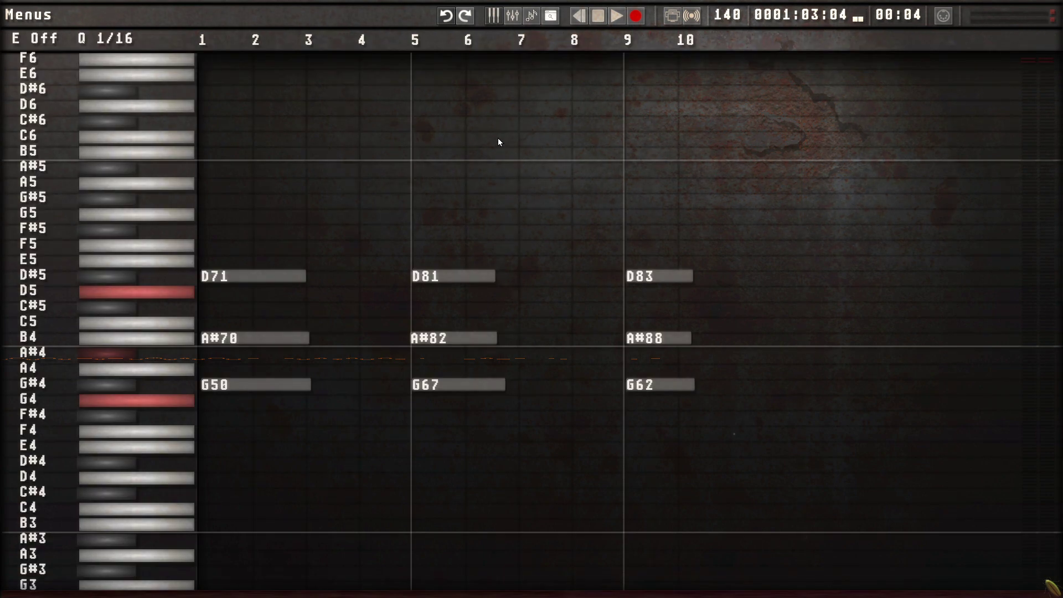
key("ctrl+a")
key("Right")
key("Right")
key("Right")
key("Right")
key("Right")
key("Right")
key("Right")
key("Right")
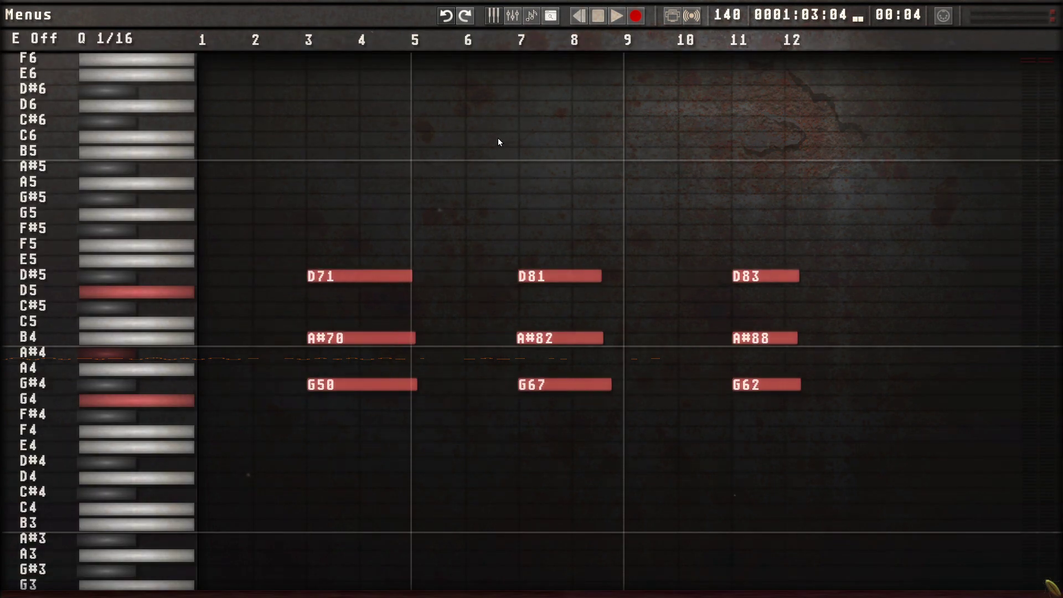
key("Right")
key("Left")
key("Left")
key("Left")
key("Left")
key("Left")
key("Left")
key("Right")
key("Right")
key("Right")
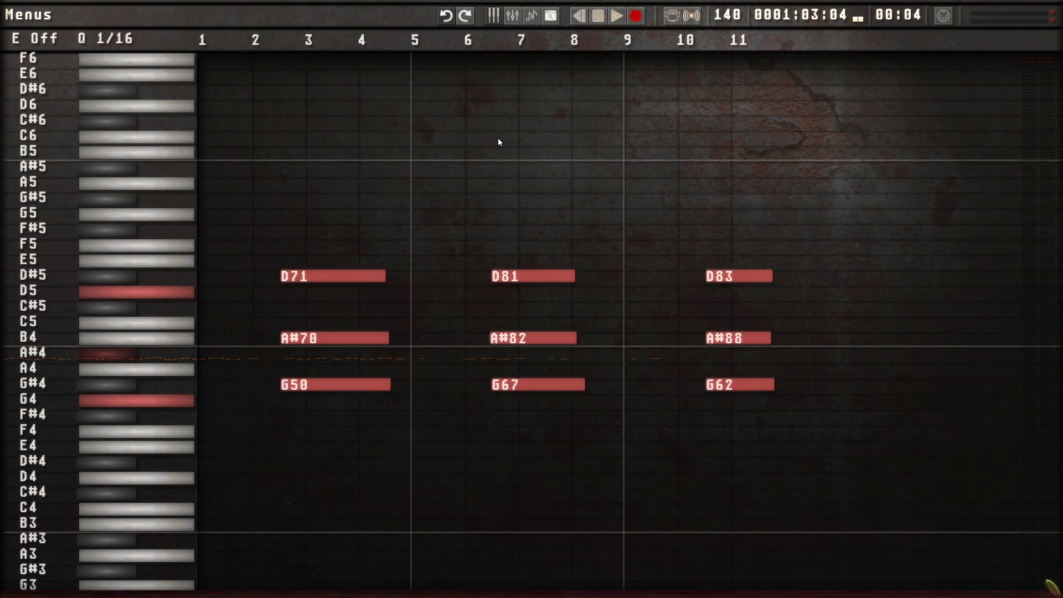
Transpose all the selected notes up two semitones and quantize them at 1/16.
key("Up")
key("Up")
key("Up")
key("Up")
key("Up")
key("Down")
key("Down")
key("Down")
key("Down")
key("Up")
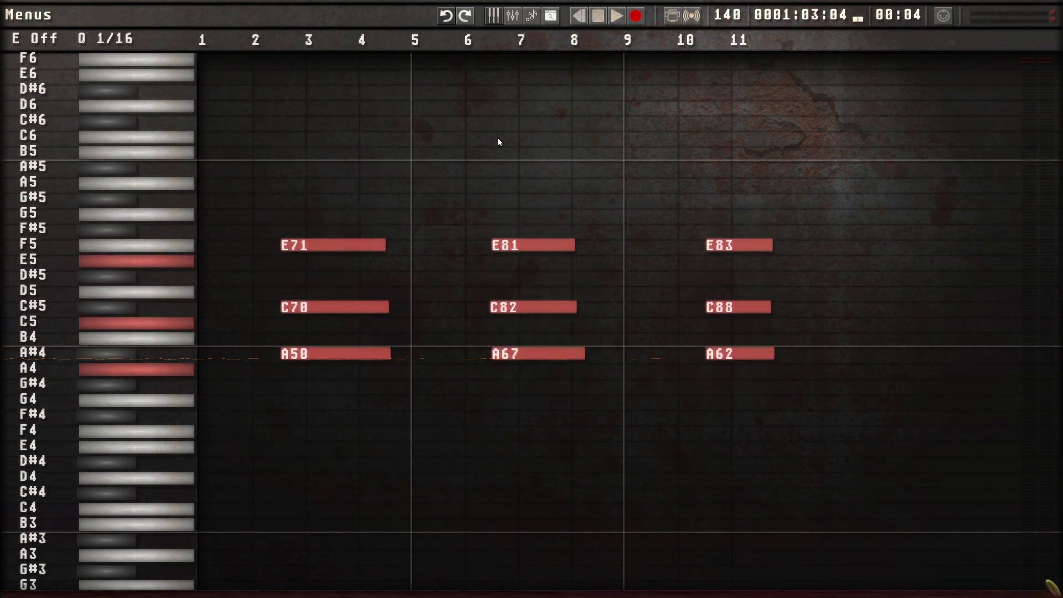
key("q")
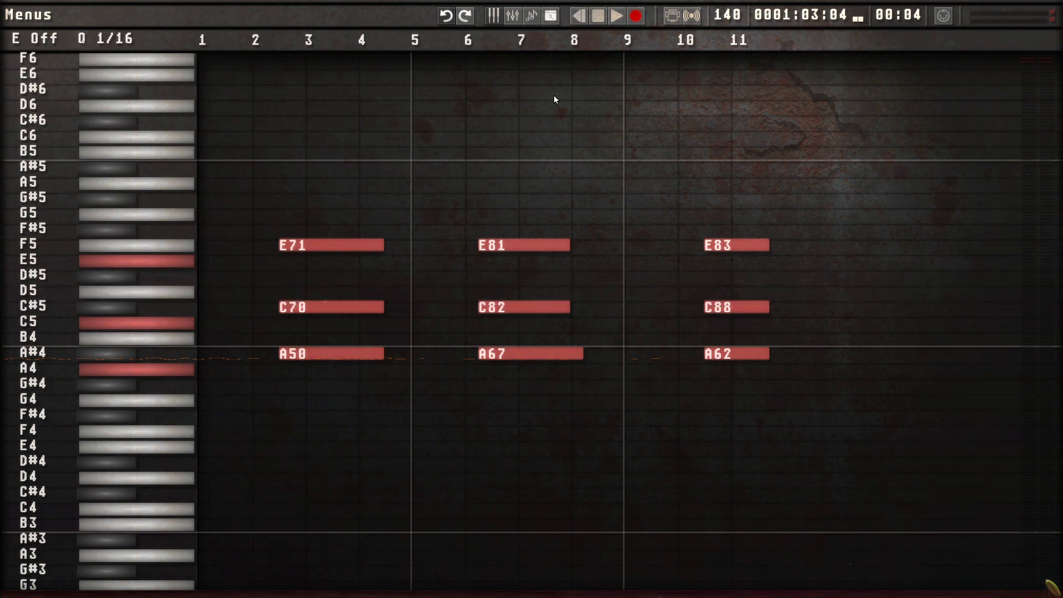
Open the quantize settings, change the quantize value to 1/8 and process the selected notes.
key("shift+q")
key("Down")
key("Down")
key("Down")
key("Down")
key("Down")
key("Down")
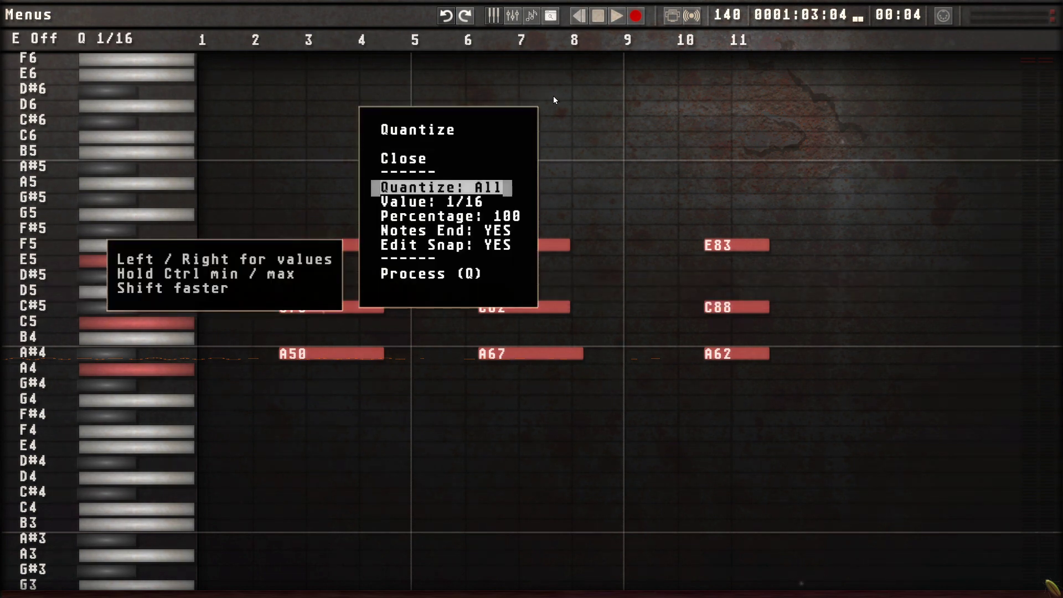
key("Up")
key("Up")
key("Up")
key("Up")
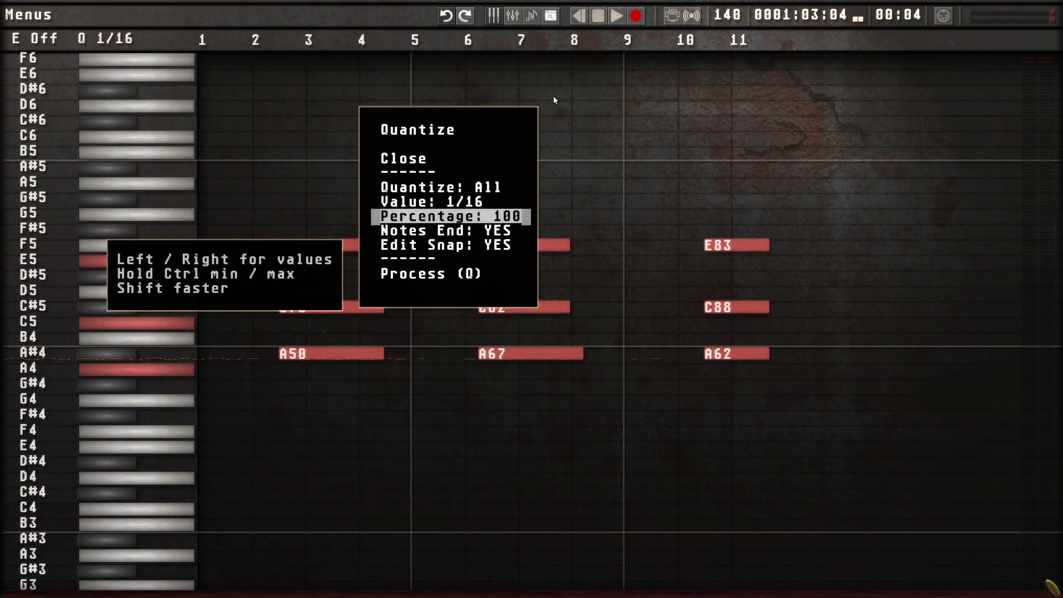
key("Left")
key("Down")
key("Down")
key("Down")
key("Down")
key("Return")
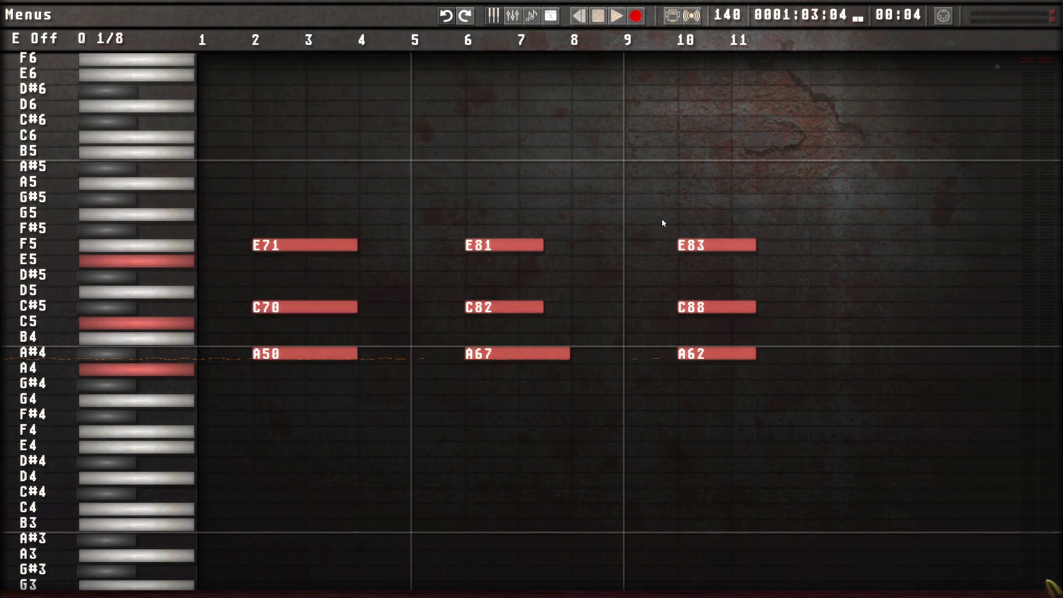
Look over the quantized notes, deselect them, play back the clip and return to the sequencer.
scroll(662, 218, "up", 3)
scroll(662, 218, "down", 4)
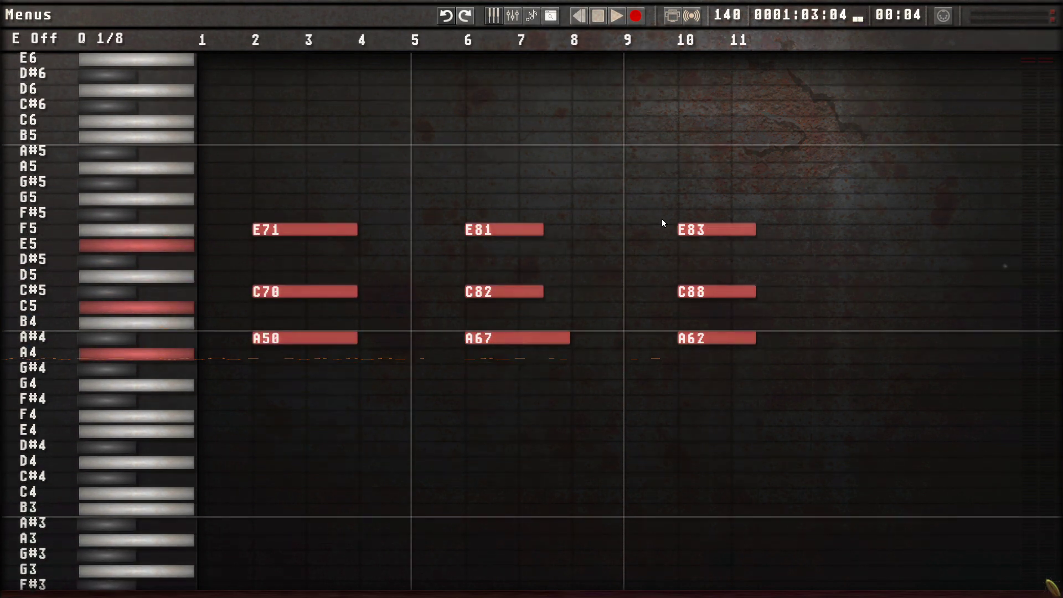
scroll(663, 222, "up", 2)
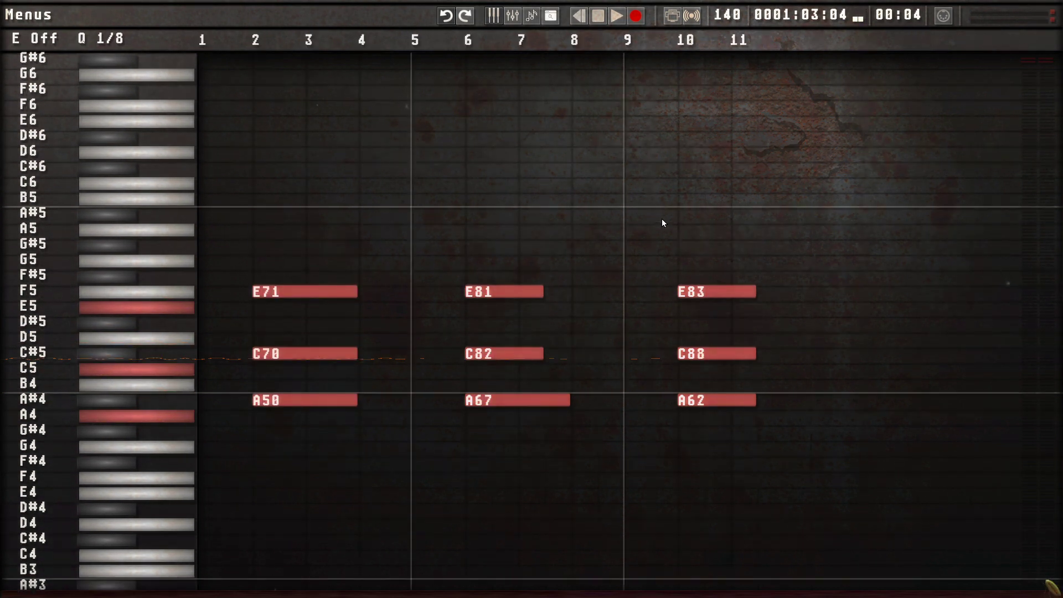
scroll(662, 218, "down", 3)
scroll(662, 218, "up", 2)
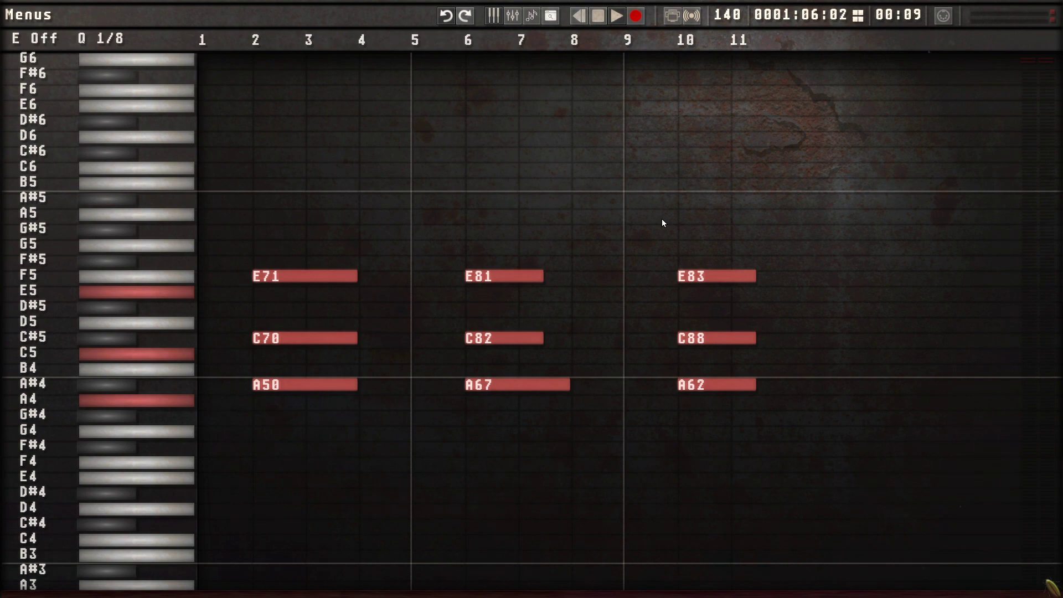
left_click(662, 218)
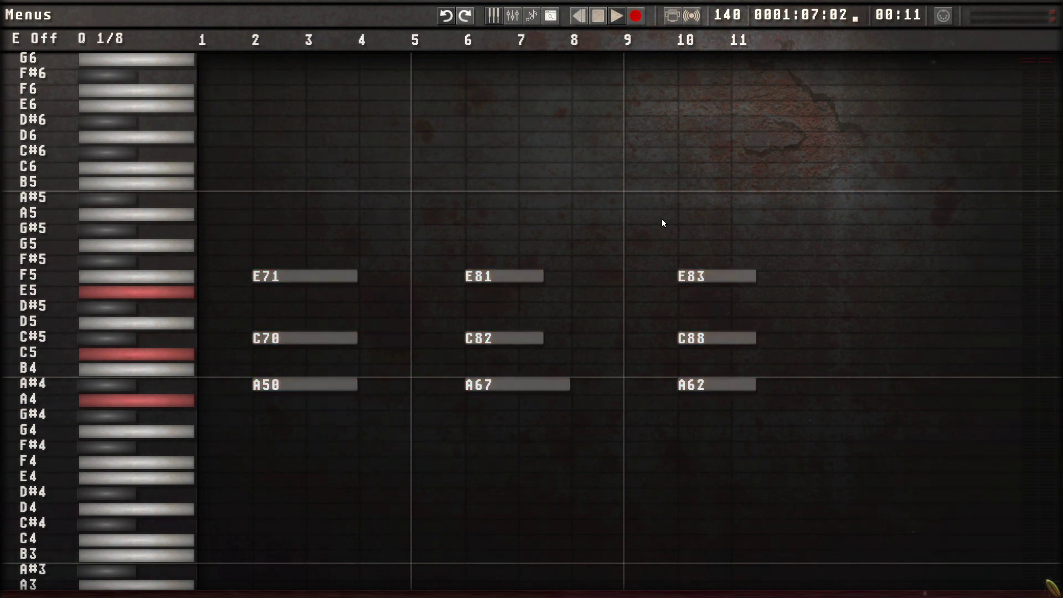
key("space")
key("space")
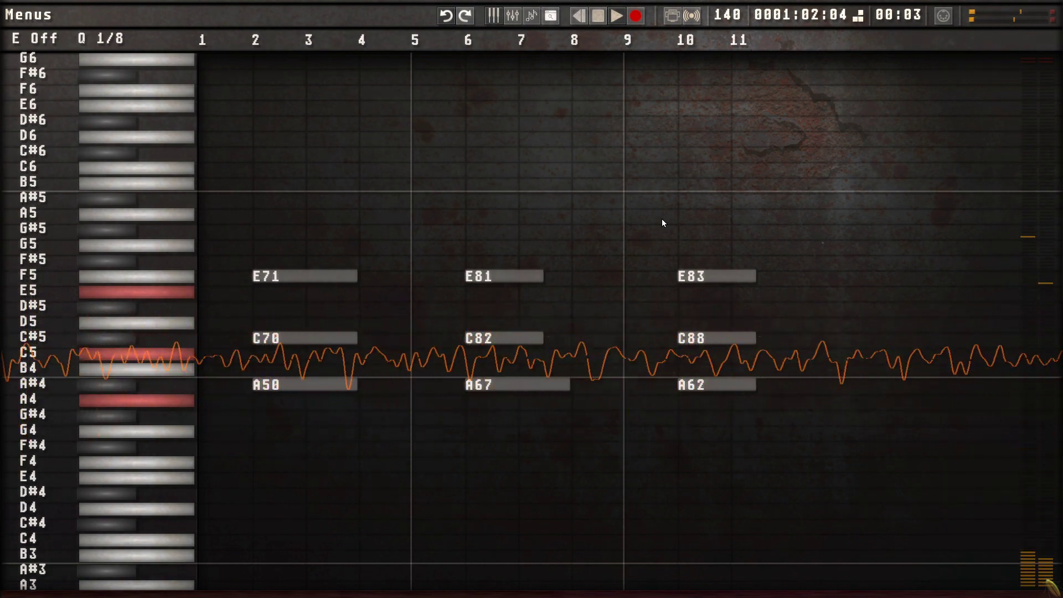
key("space")
key("Escape")
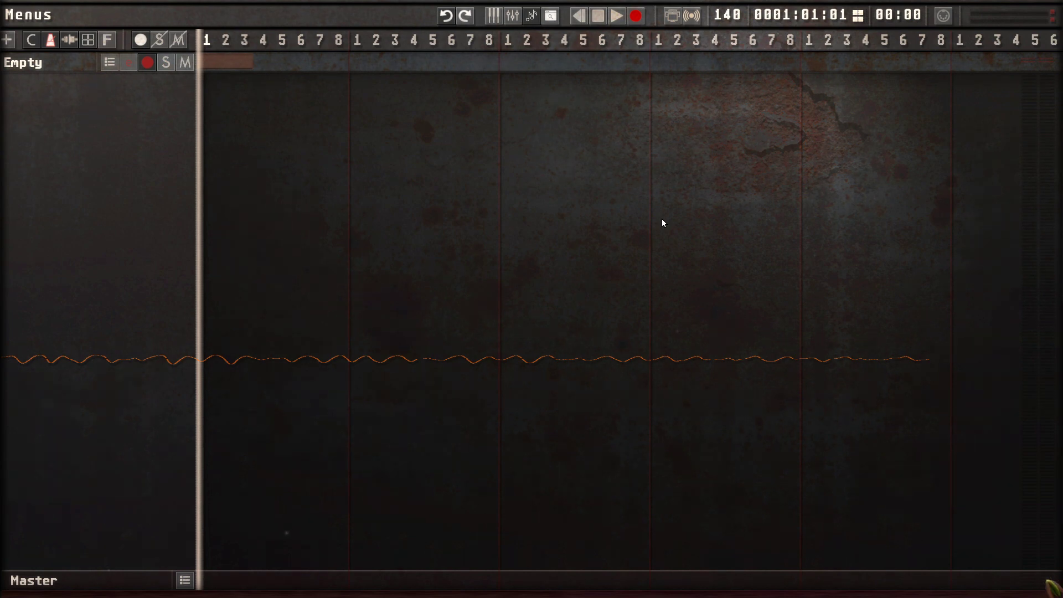
Add the Abbey Road Plates Stereo effect to the track from the list of effect plugins.
left_click(551, 16)
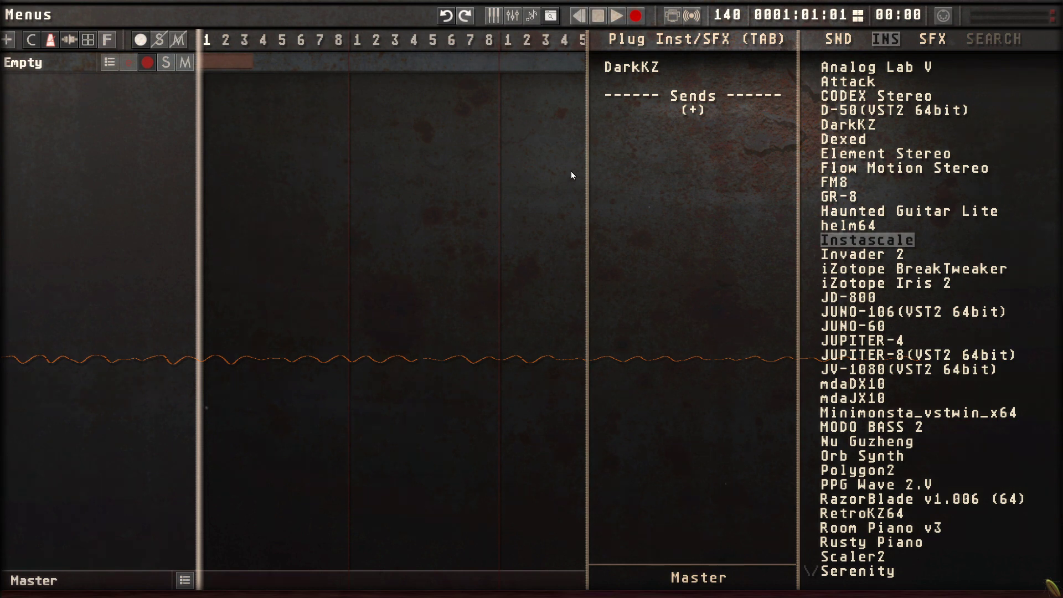
key("Tab")
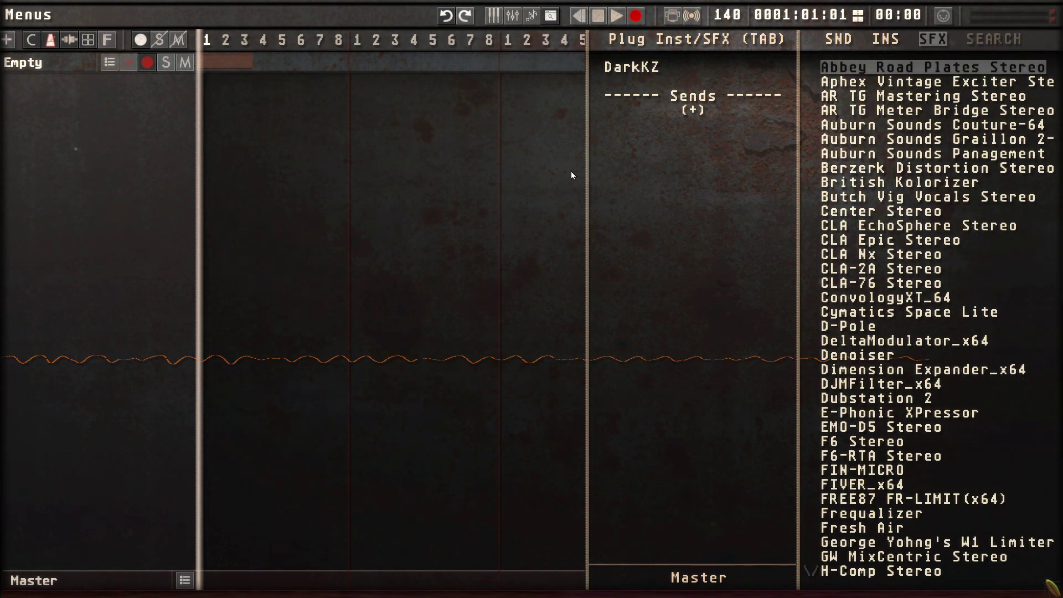
key("Return")
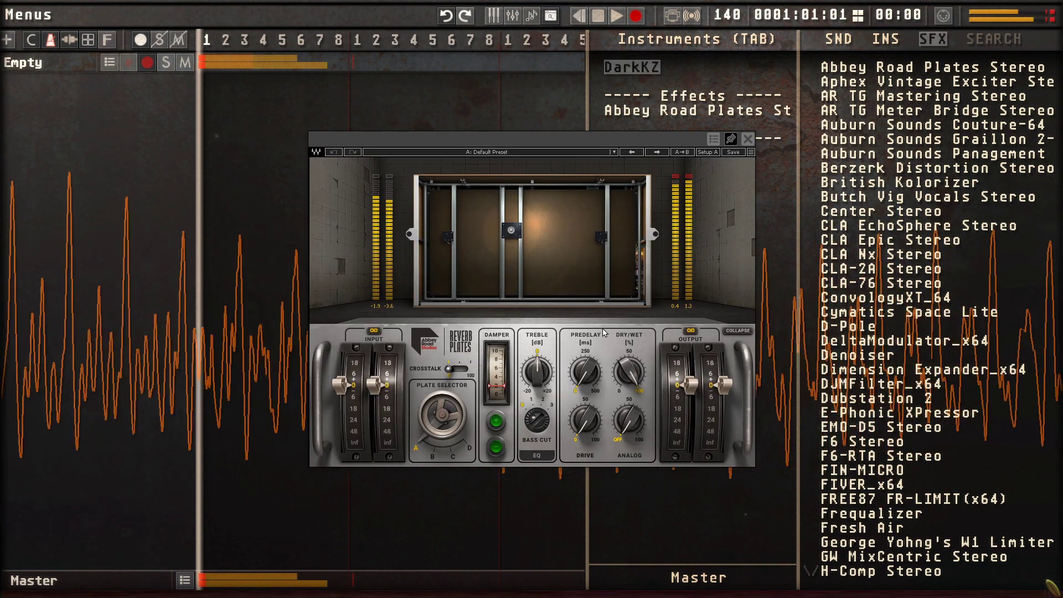
Adjust the reverb's Dry/Wet, Damper and Bass Cut, set Drive to about 50, and close the effect's editor.
left_click_drag(628, 370, 619, 374)
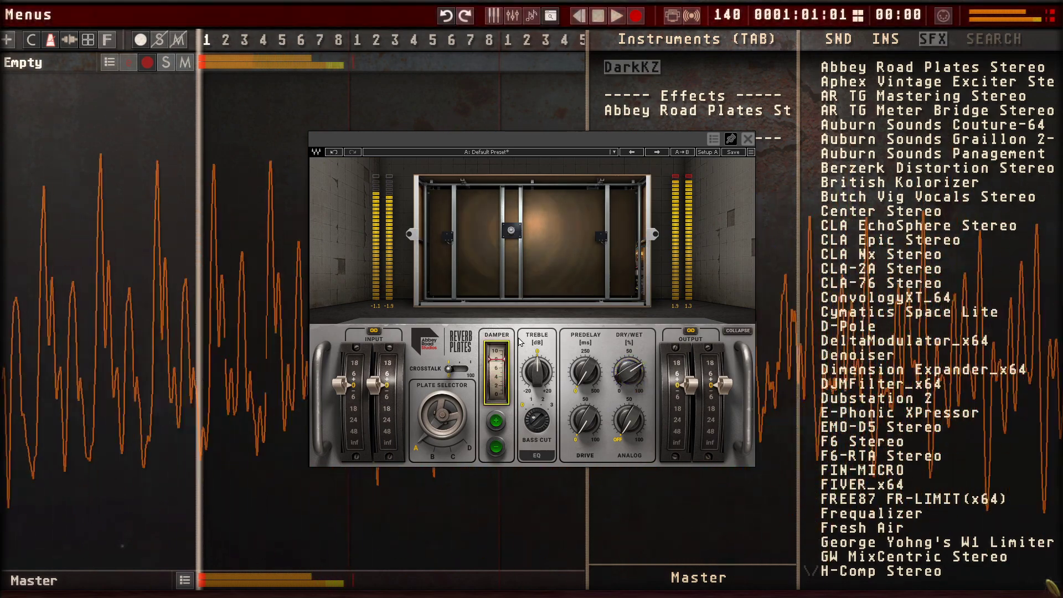
left_click(585, 421)
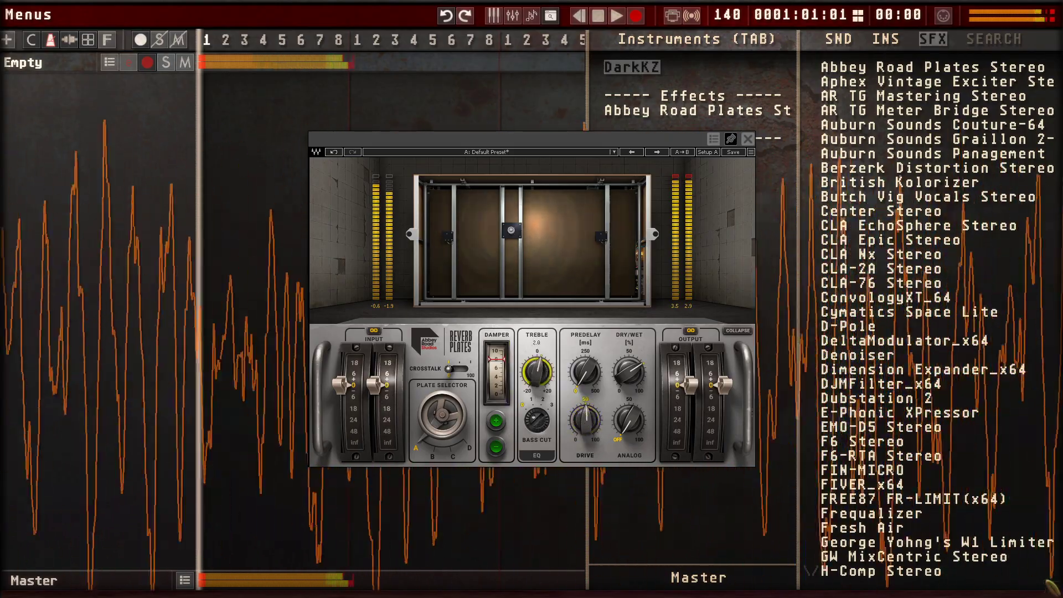
left_click(536, 421)
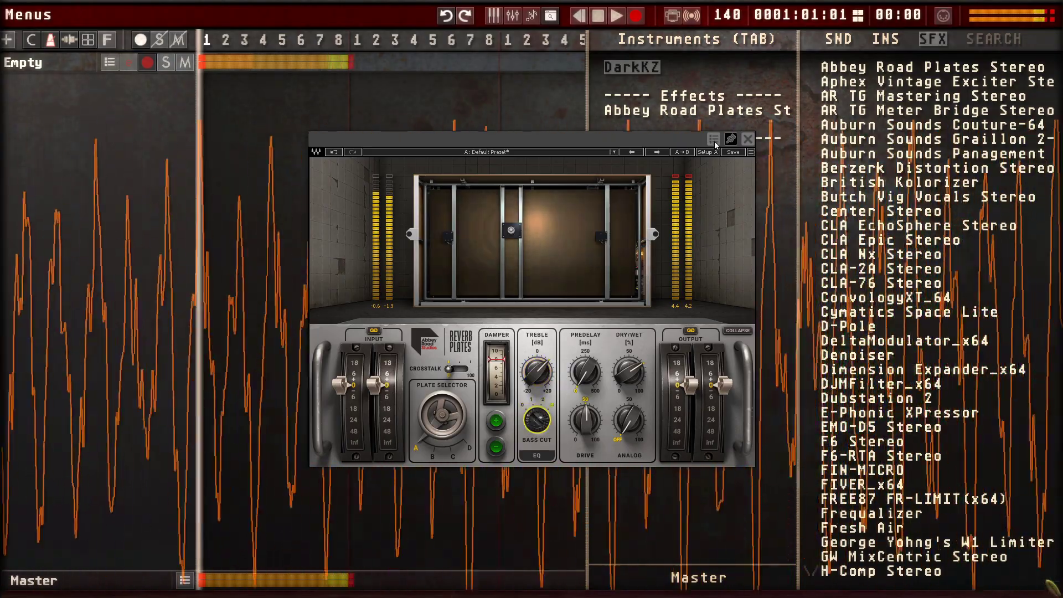
left_click(747, 139)
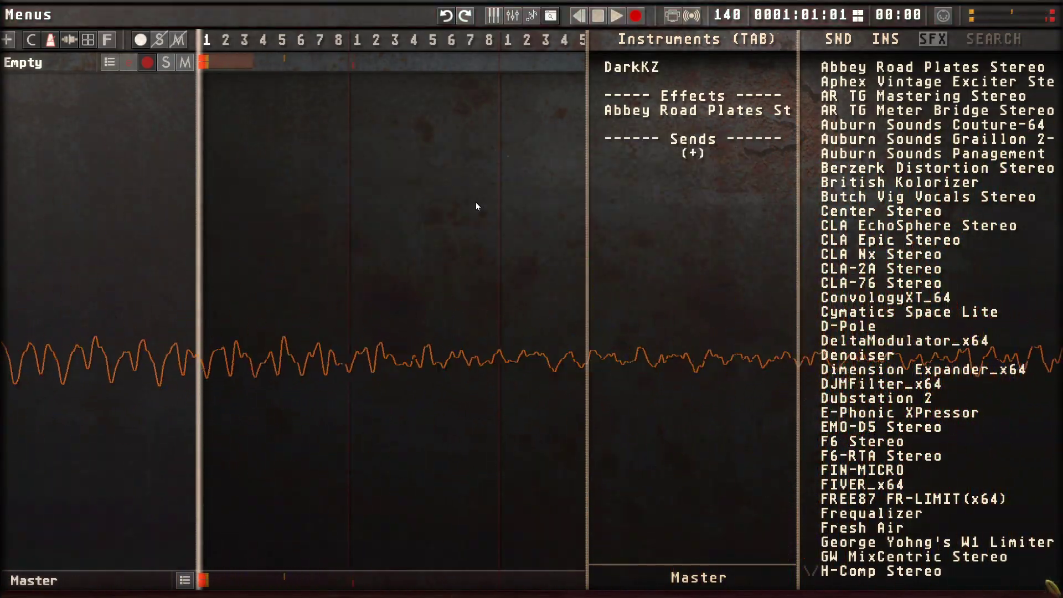
Hide the plugin lists and play back the clip through the plate reverb.
key("Tab")
key("space")
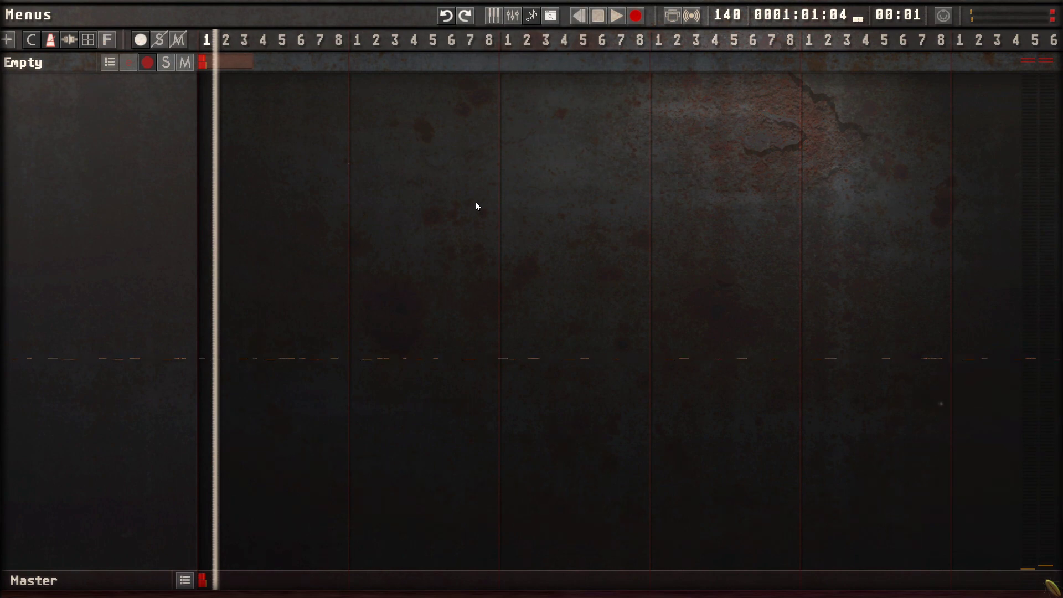
Create a new bus named Synth as the track's output bus.
key("Tab")
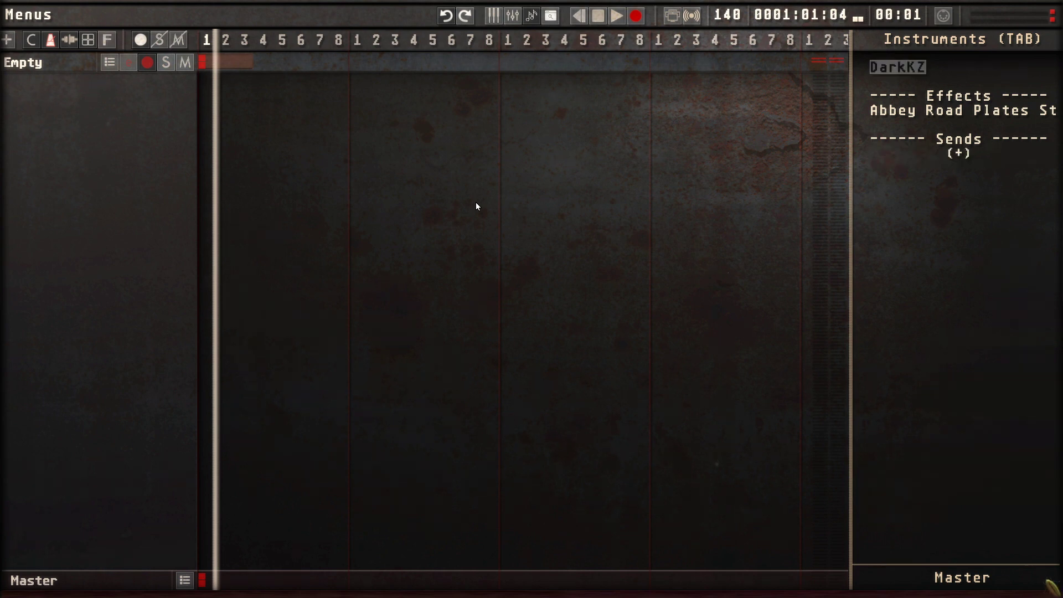
left_click(966, 579)
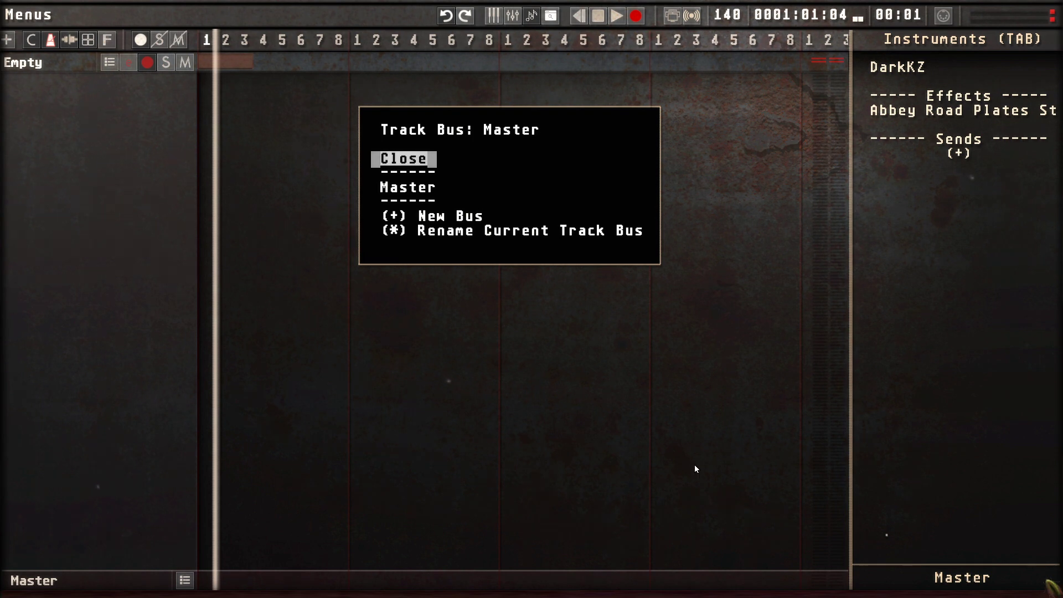
key("Down")
key("Down")
key("Return")
type("S")
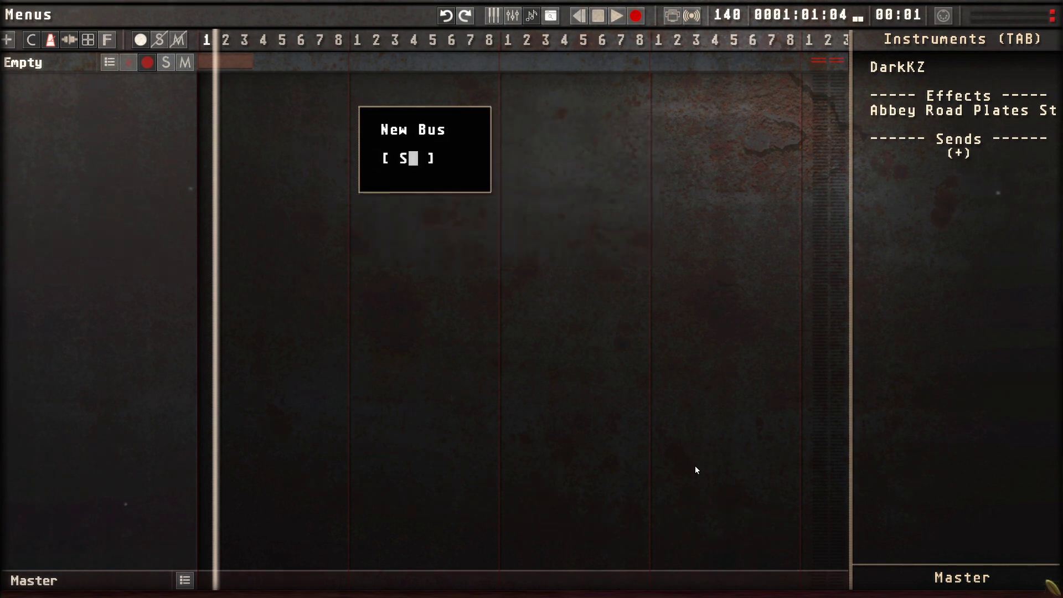
type("ynth")
key("Return")
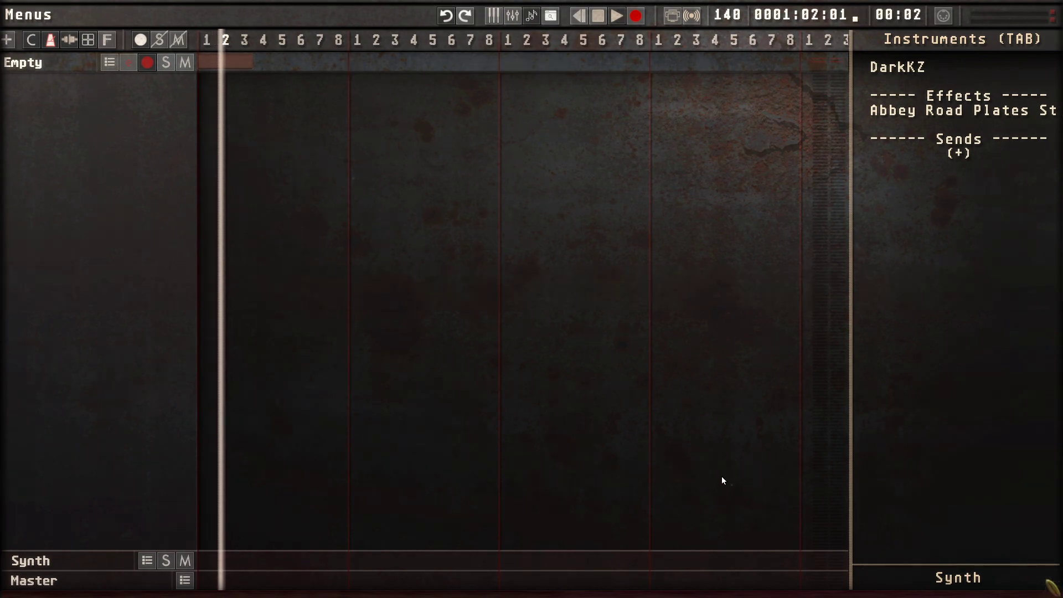
Play the clip through the Synth bus and select that bus to view its effects.
key("space")
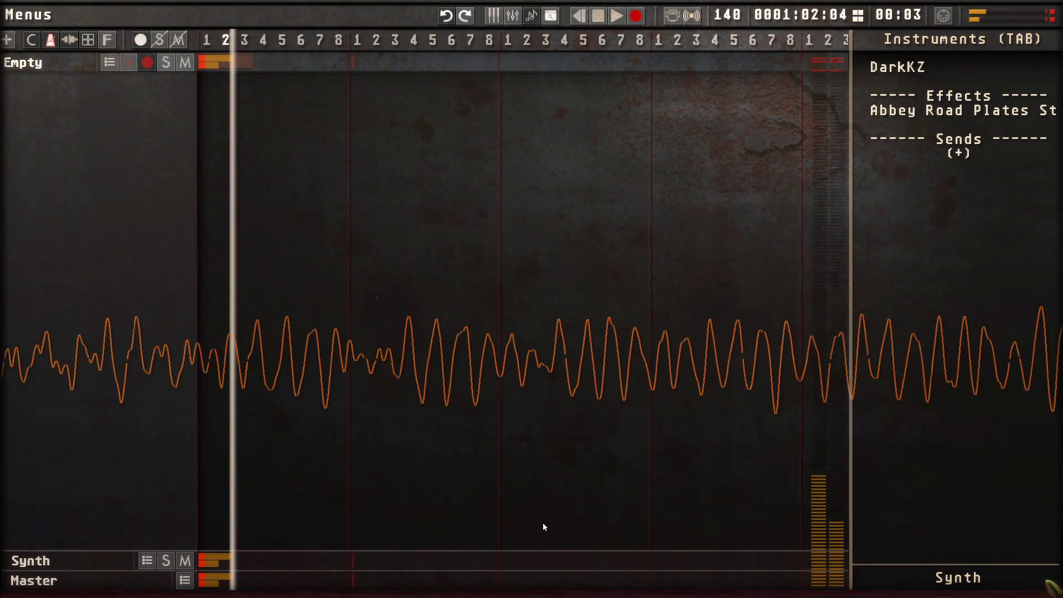
left_click(462, 560)
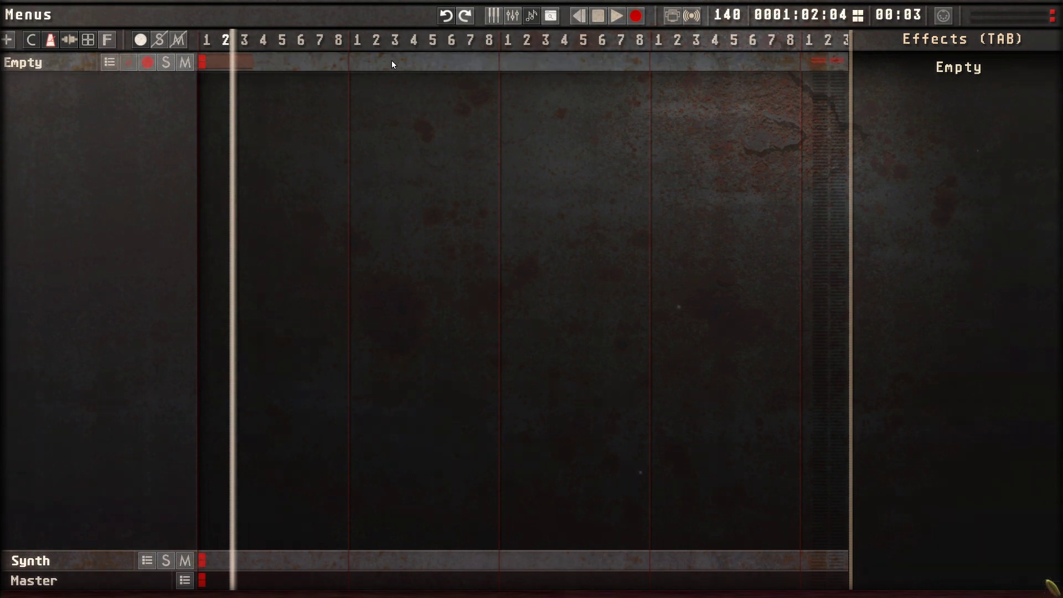
Select the Empty track and save the project as "Project 8888".
left_click(390, 64)
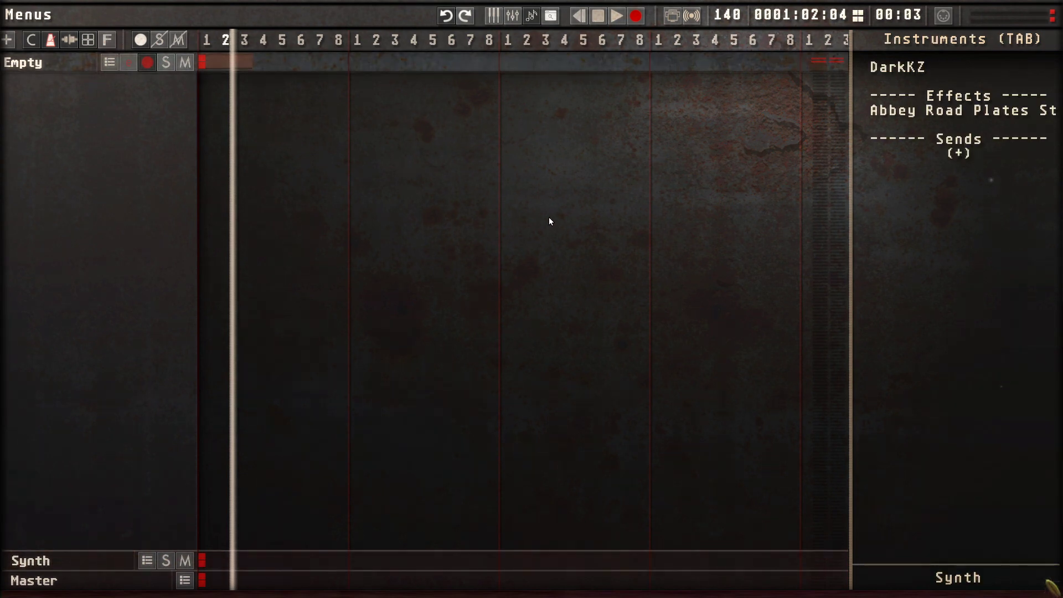
key("ctrl+s")
type("888")
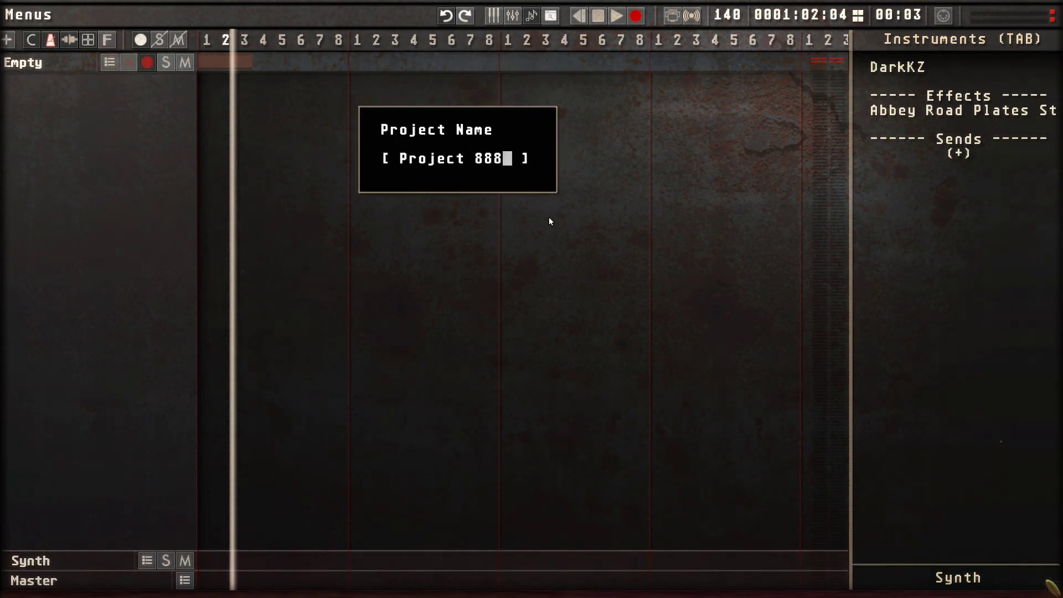
type("8")
key("Return")
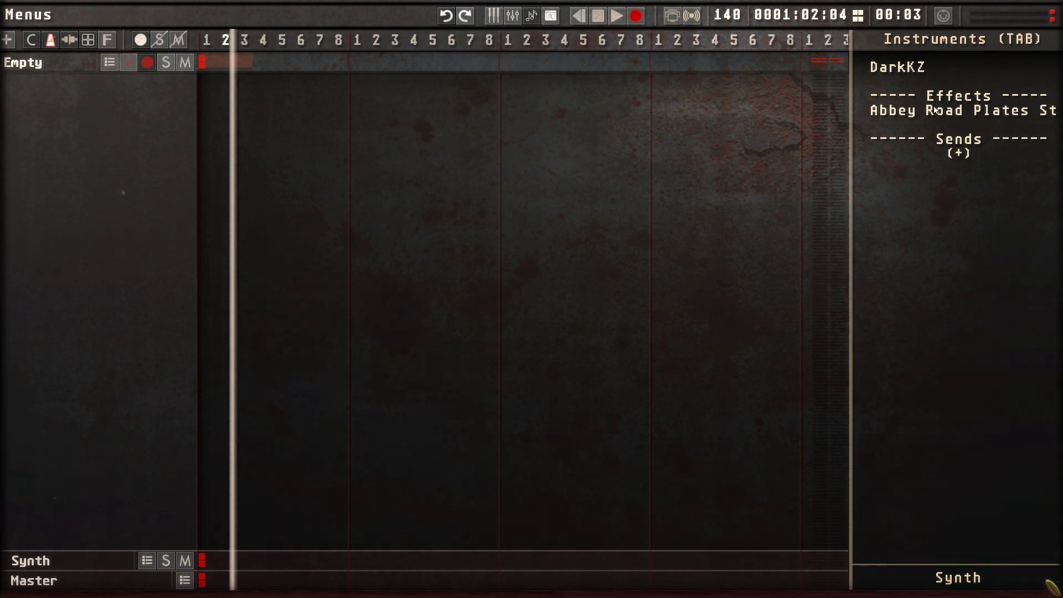
Review the DarkKZ instrument's plugin options, close them, and hide the plugin and instrument lists.
left_click(899, 71)
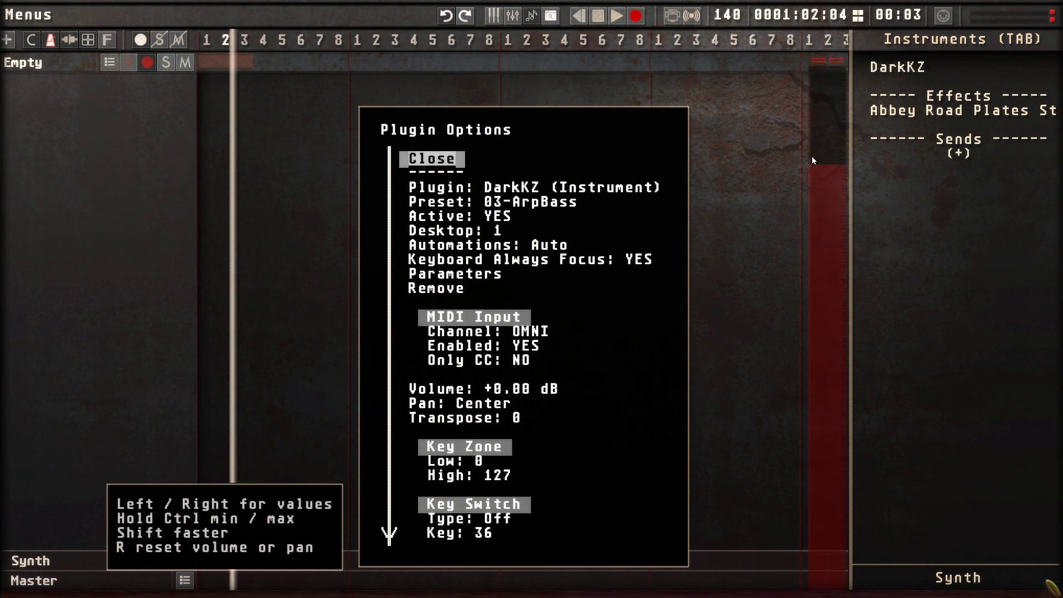
scroll(565, 227, "down", 1)
scroll(460, 165, "up", 1)
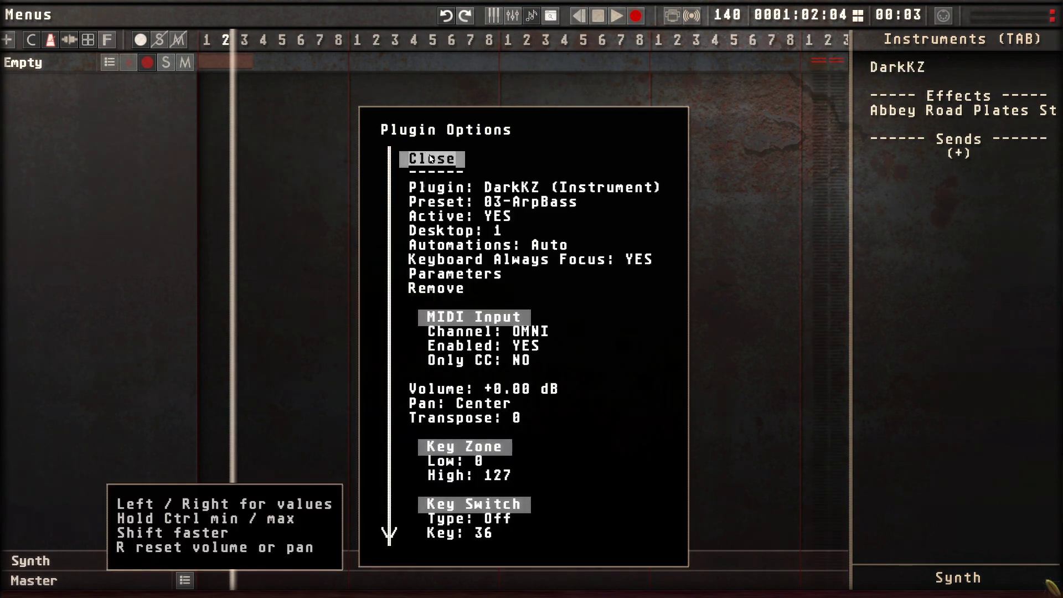
left_click(431, 159)
key("b")
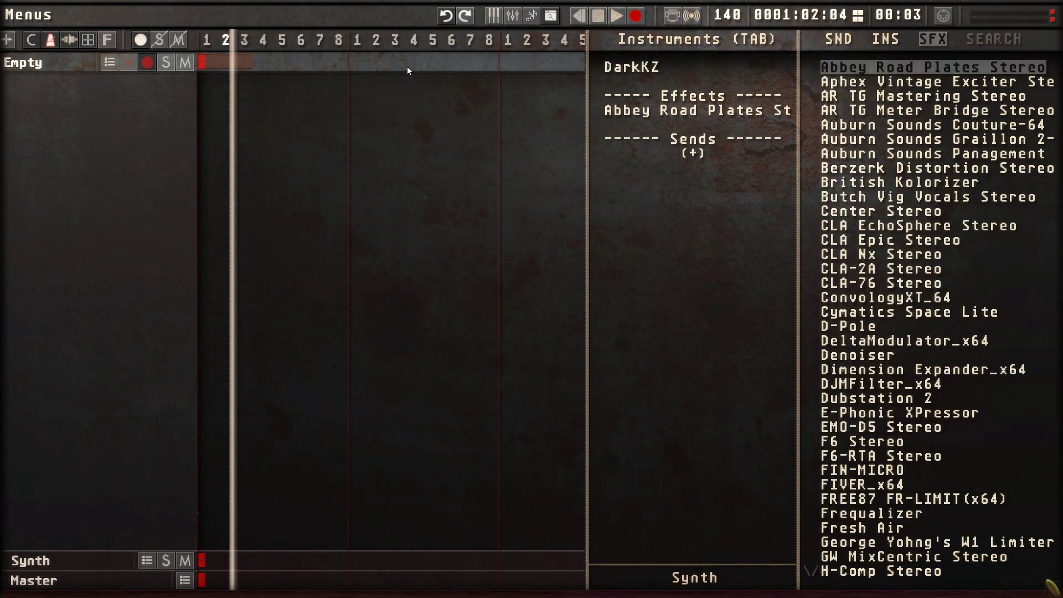
key("b")
key("Tab")
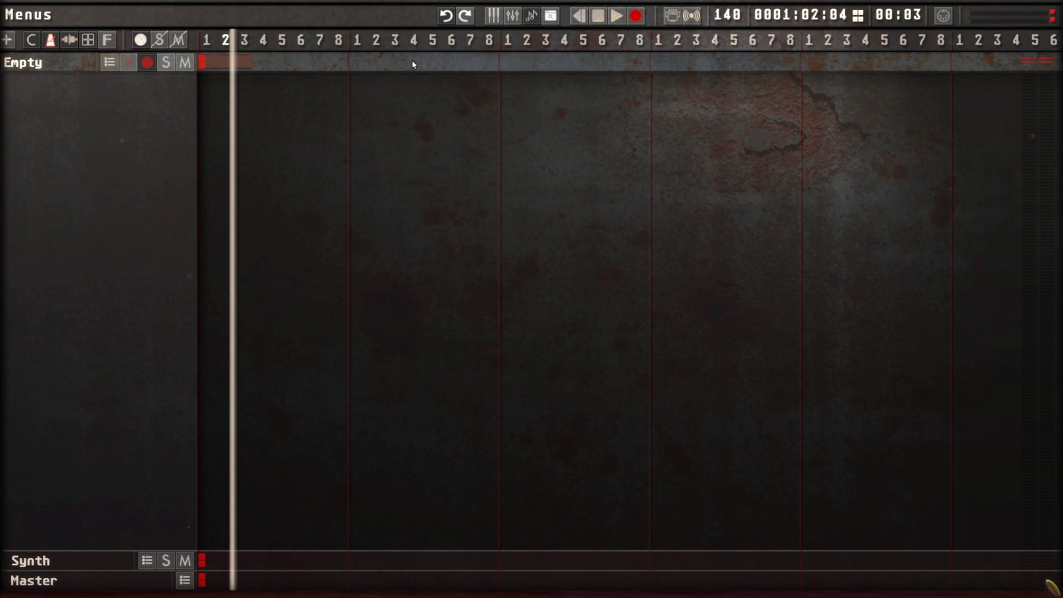
Look over the Empty track's options and the available track commands.
right_click(412, 60)
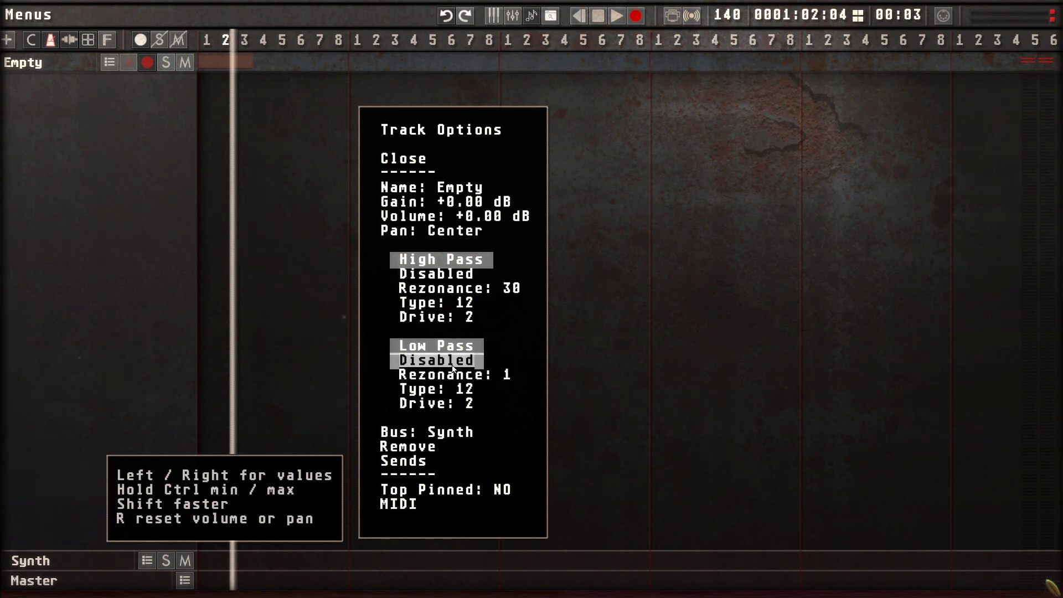
left_click(407, 159)
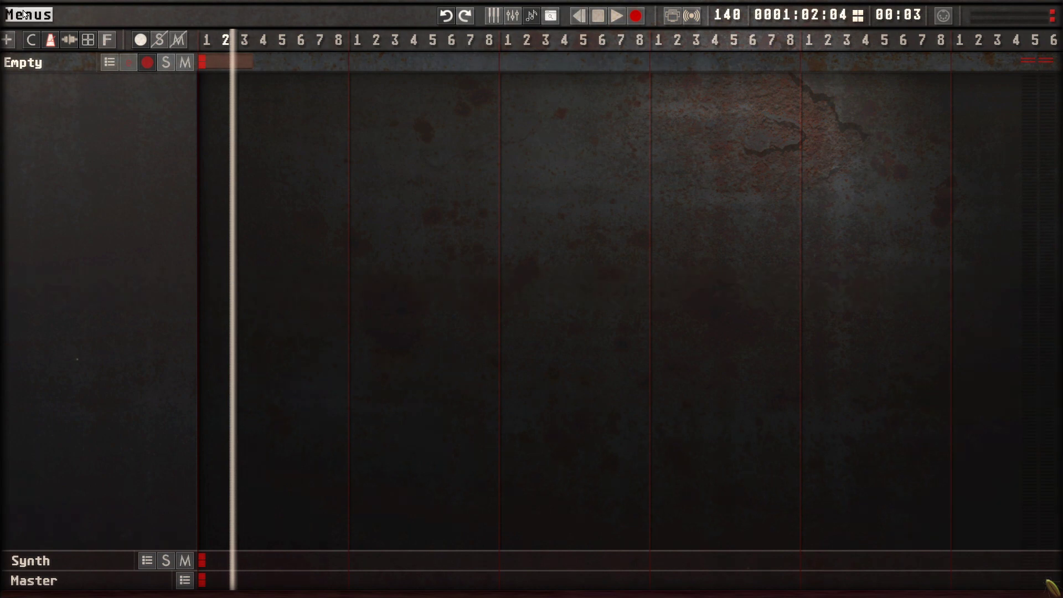
left_click(34, 18)
mouse_move(203, 6)
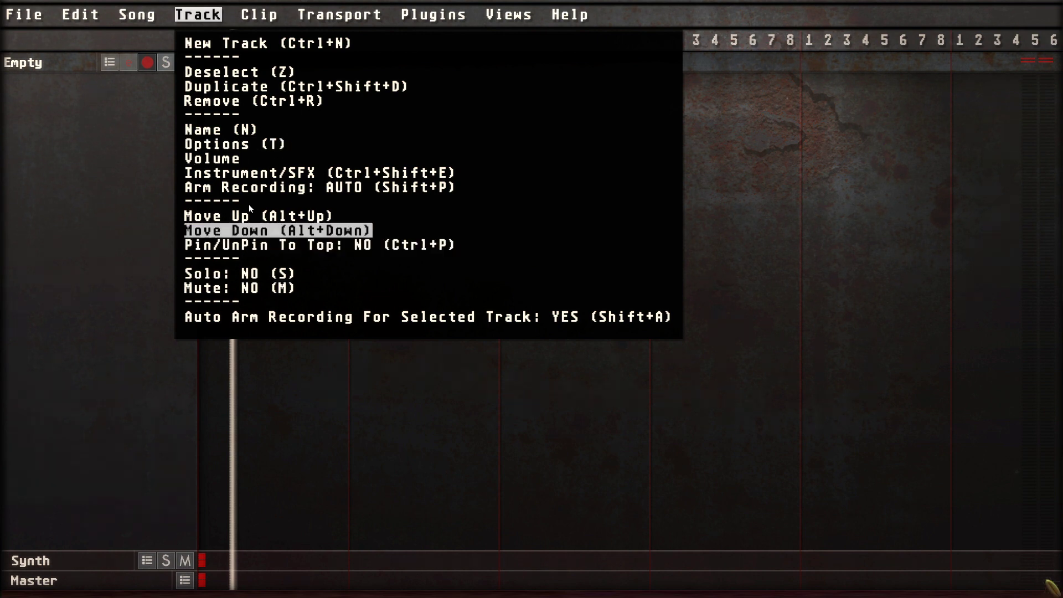
left_click(272, 92)
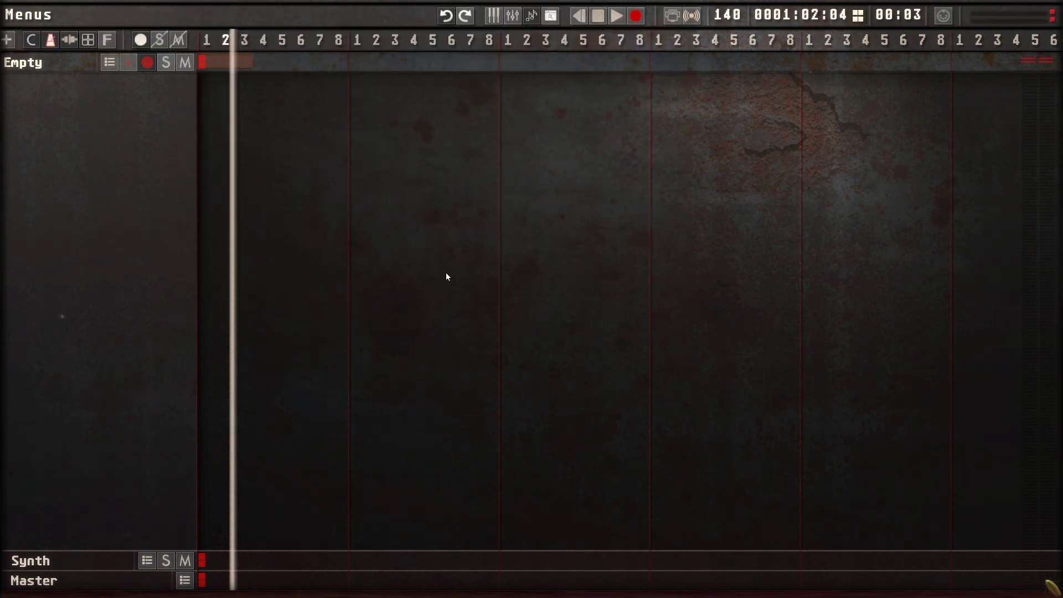
Show the track's instrument list, set its high-pass filter to 10388 Hz and play the clip.
key("Tab")
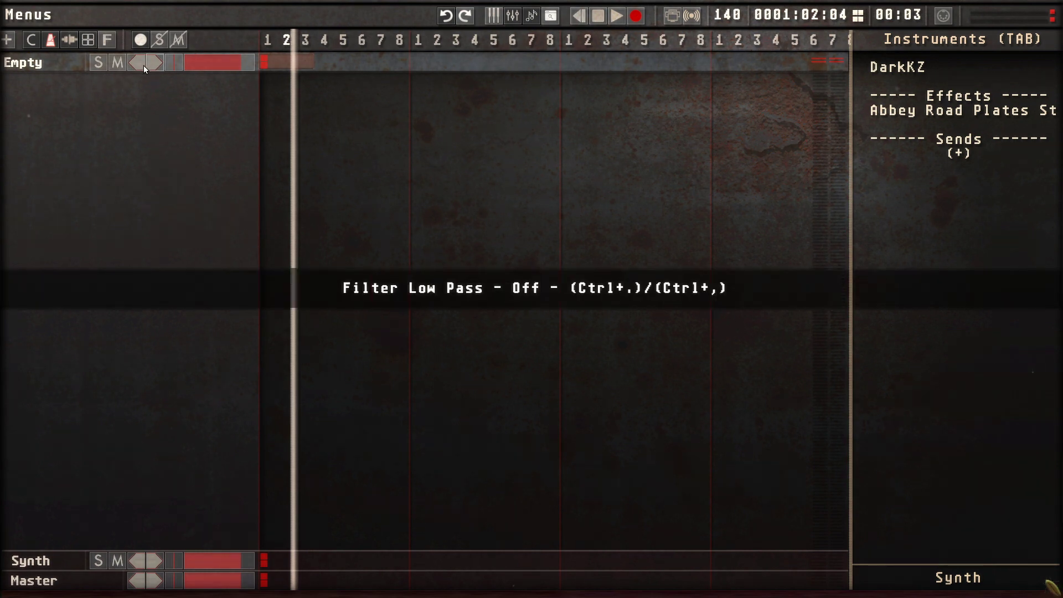
key("space")
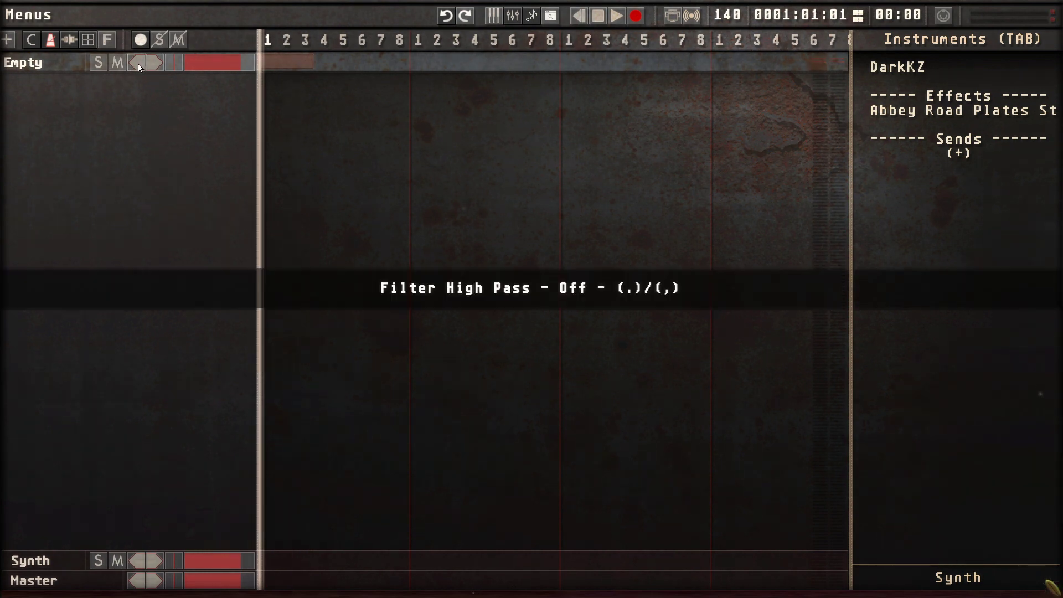
left_click_drag(138, 64, 189, 68)
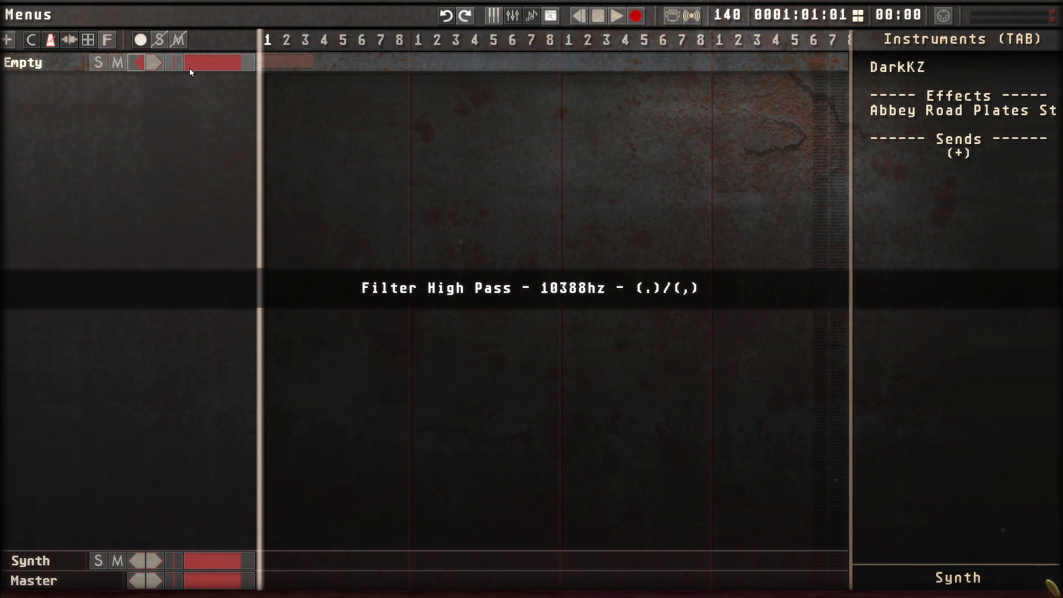
key("space")
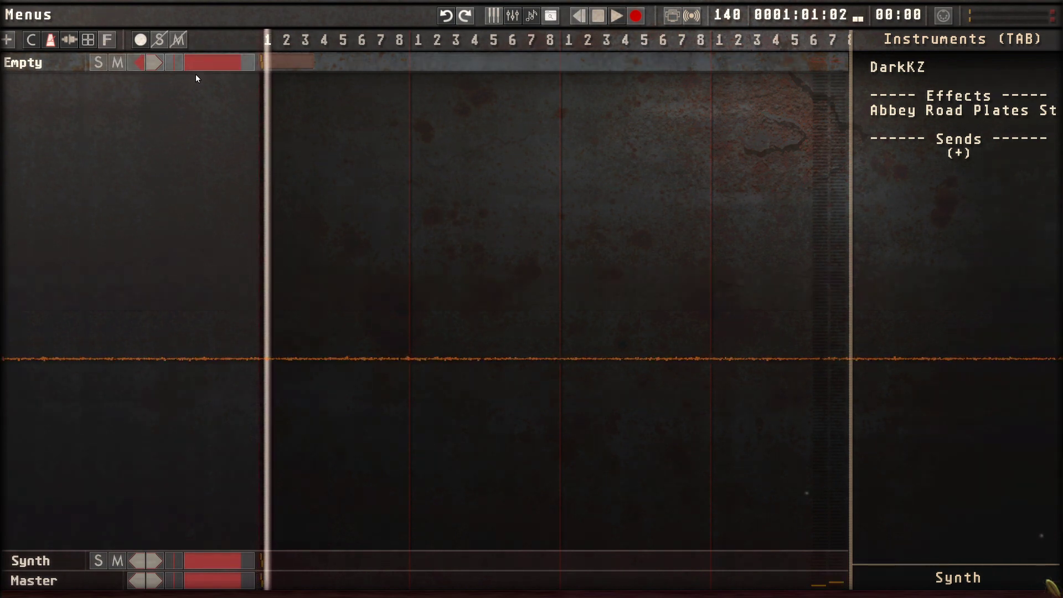
Lower the Empty track's high-pass filter to 125 Hz and set its low-pass filter to 732 Hz.
left_click_drag(141, 70, 126, 68)
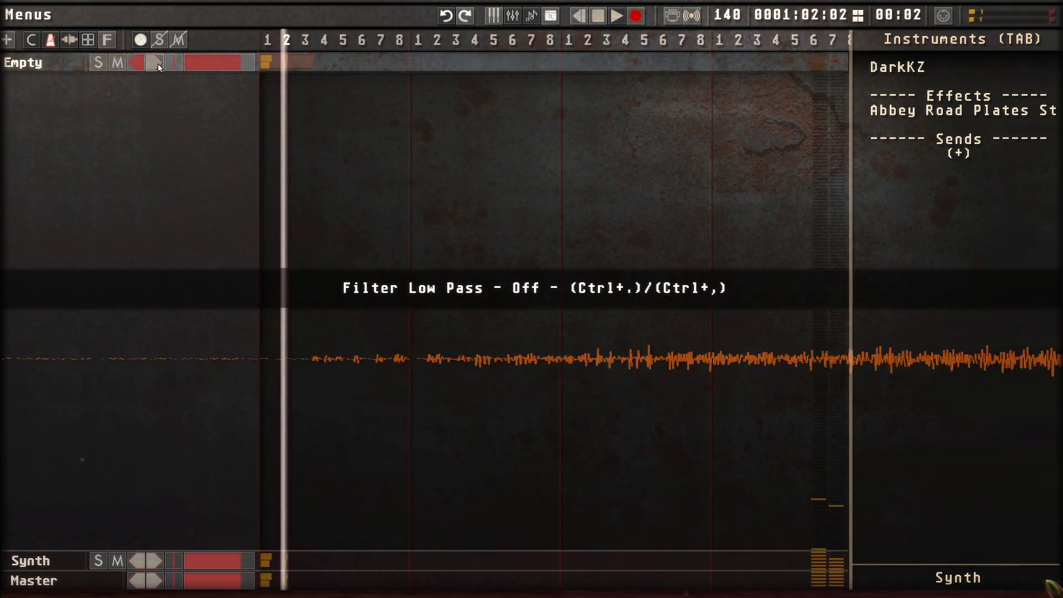
left_click_drag(158, 65, 105, 74)
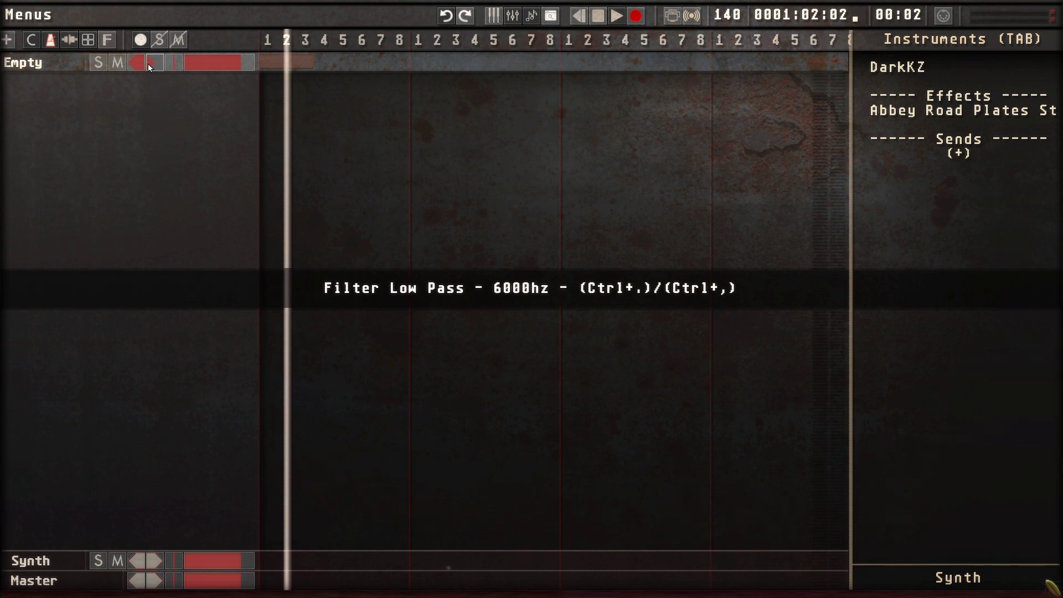
mouse_move(153, 66)
left_mouse_down()
mouse_move(163, 71)
mouse_move(124, 62)
mouse_move(177, 65)
mouse_move(149, 67)
left_mouse_up()
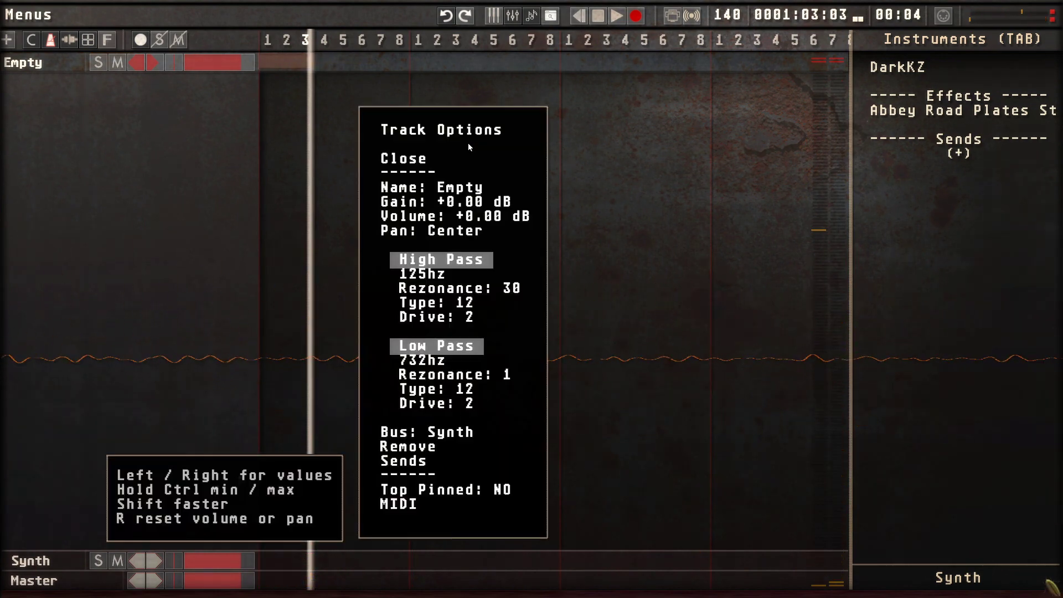
Examine the high-pass filter's Rezonance, Type and Drive settings in the track options, then close them.
right_click(469, 146)
key("Down")
key("Down")
key("Down")
key("Down")
key("Down")
key("Down")
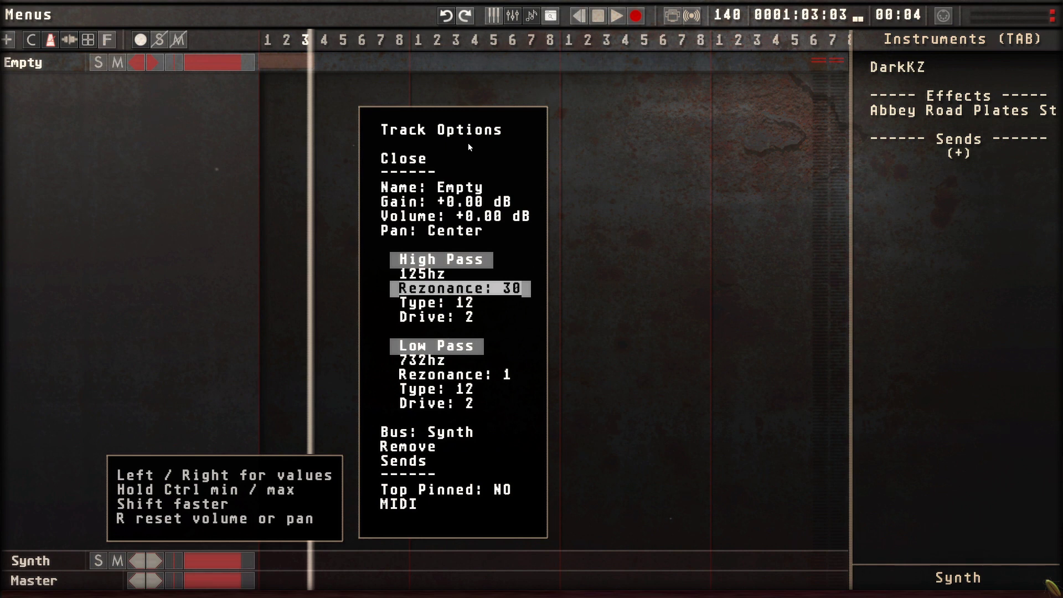
key("Down")
key("Right")
key("Left")
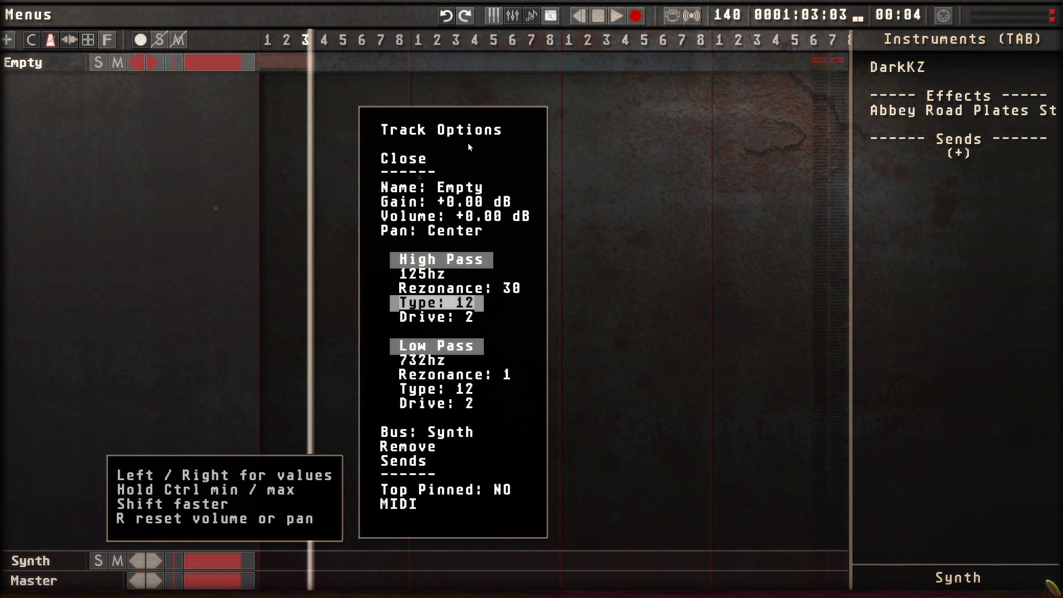
key("Right")
key("Left")
key("Down")
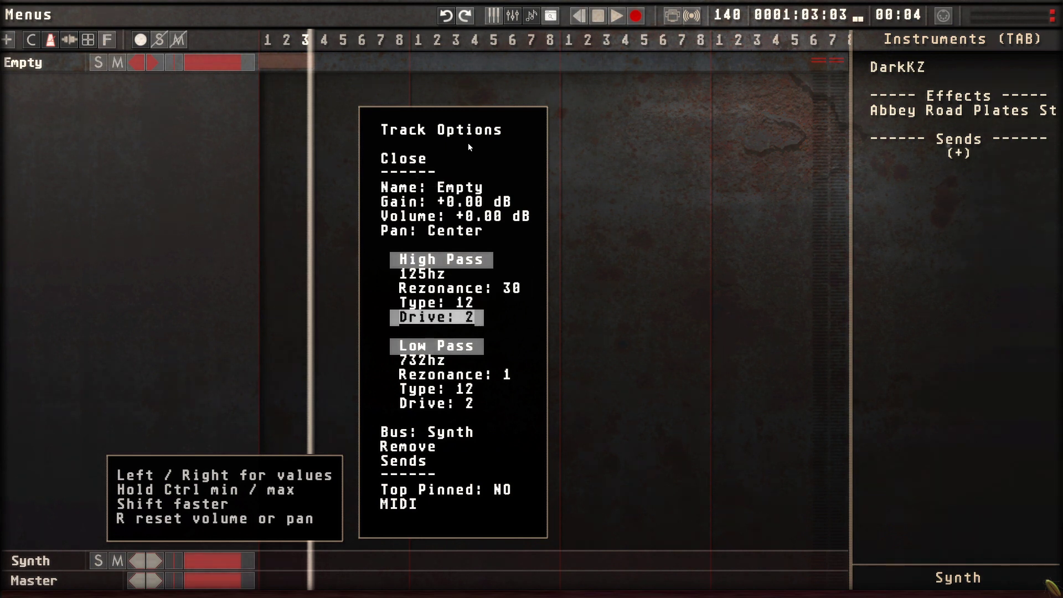
key("Up")
key("Down")
key("Escape")
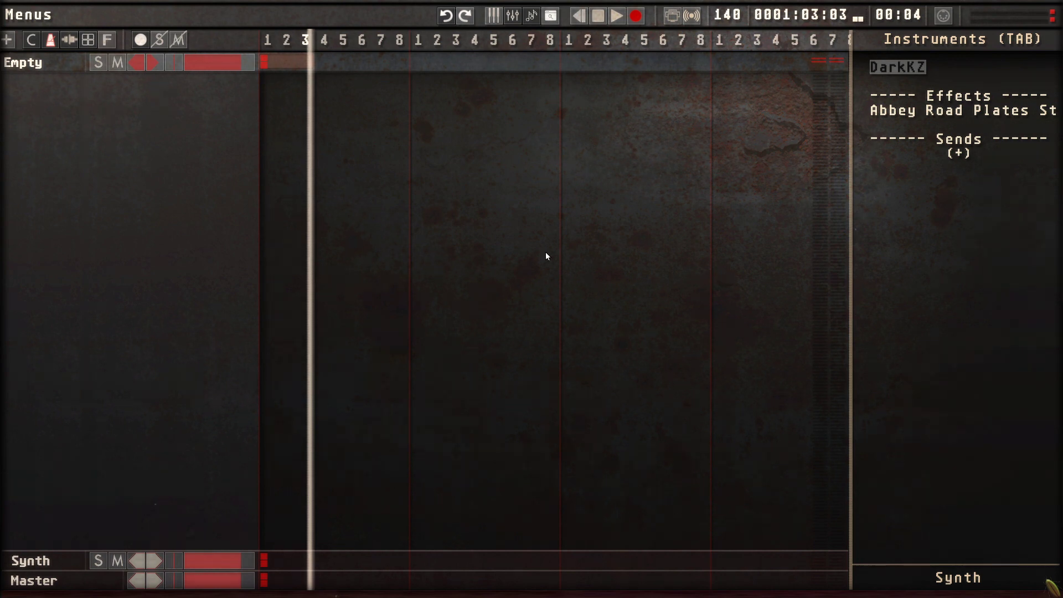
Review the song options for MIDI input transpose, BPM, MIDI Thru, latency and rendering, then close them.
left_click(11, 14)
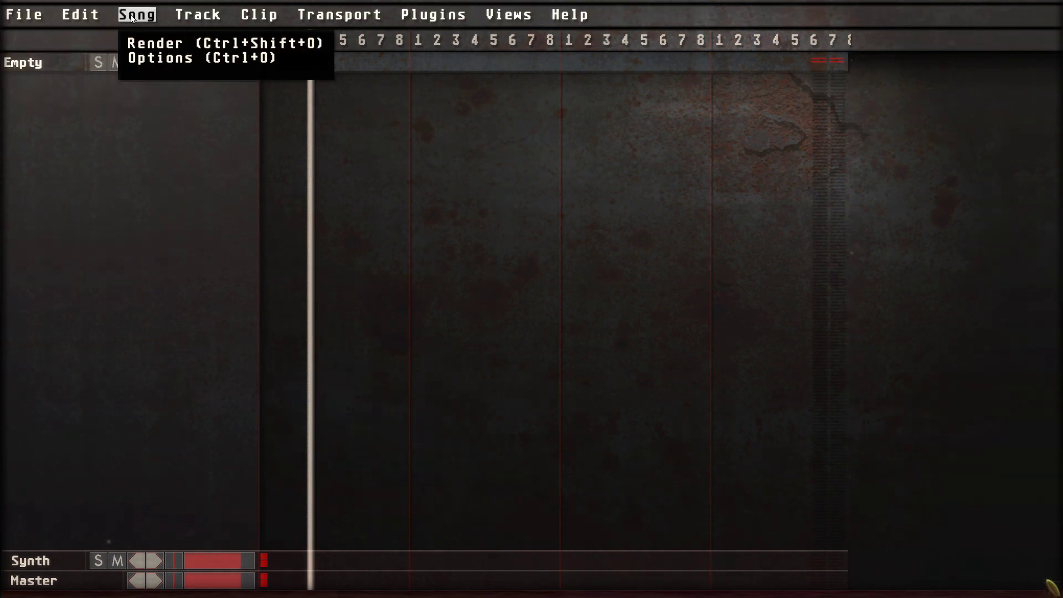
left_click(214, 58)
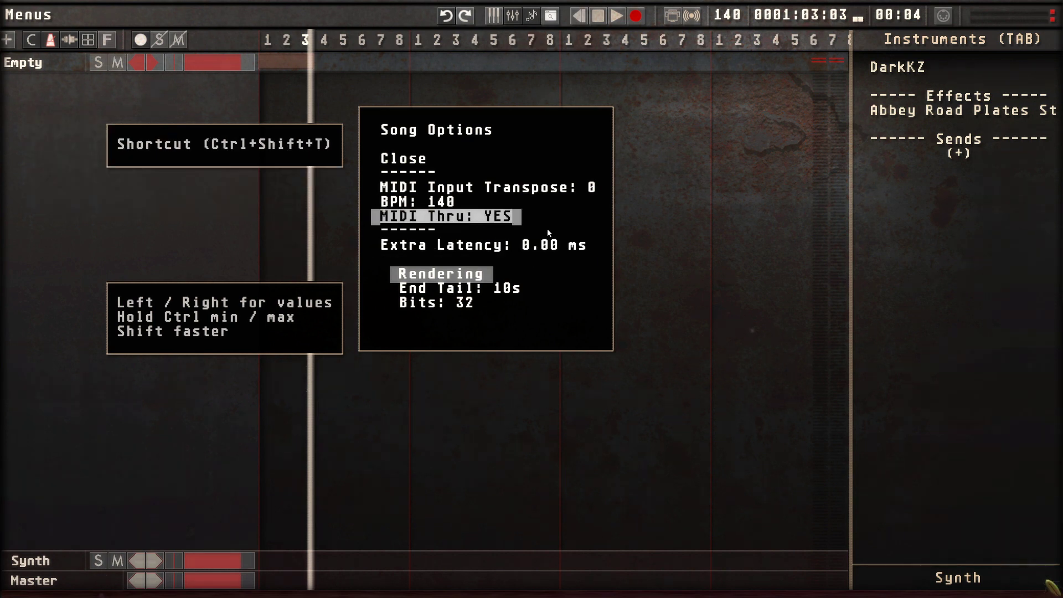
key("Escape")
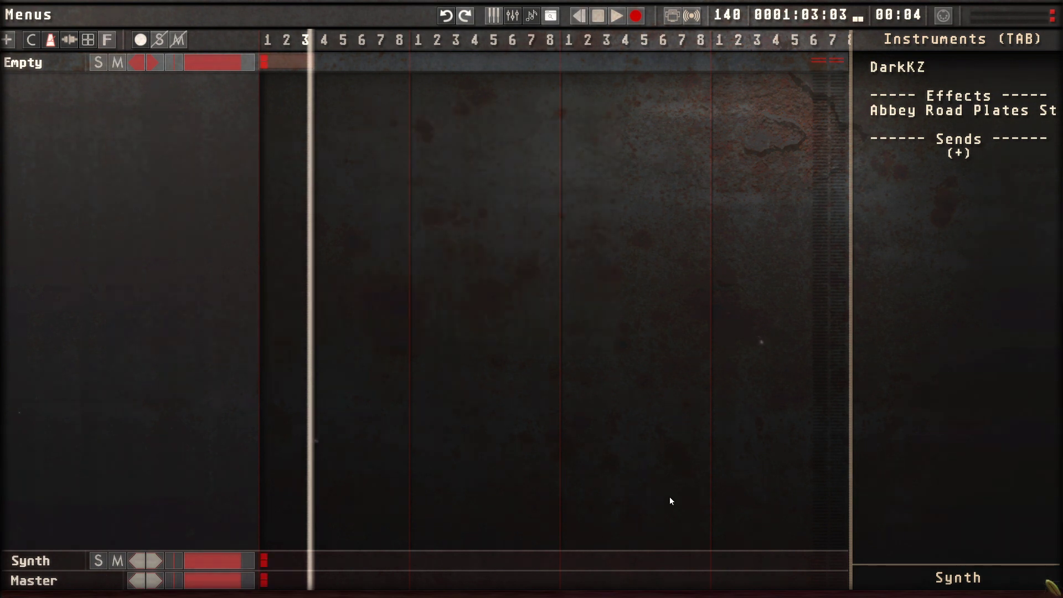
Add the AR TG Mastering Stereo effect to the Synth bus and close its editor.
left_click(591, 555)
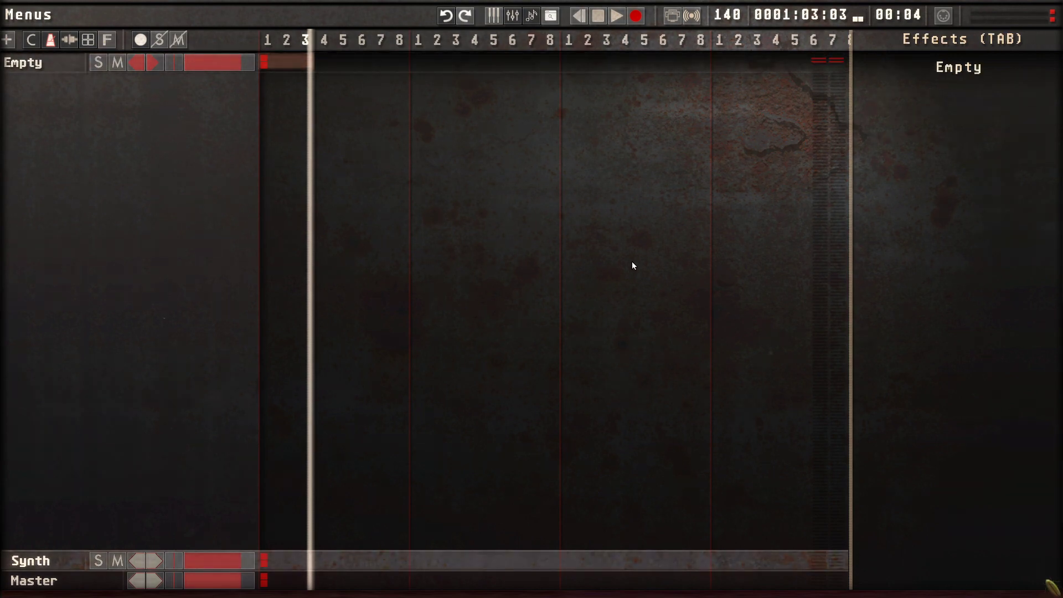
key("Tab")
key("Down")
key("Down")
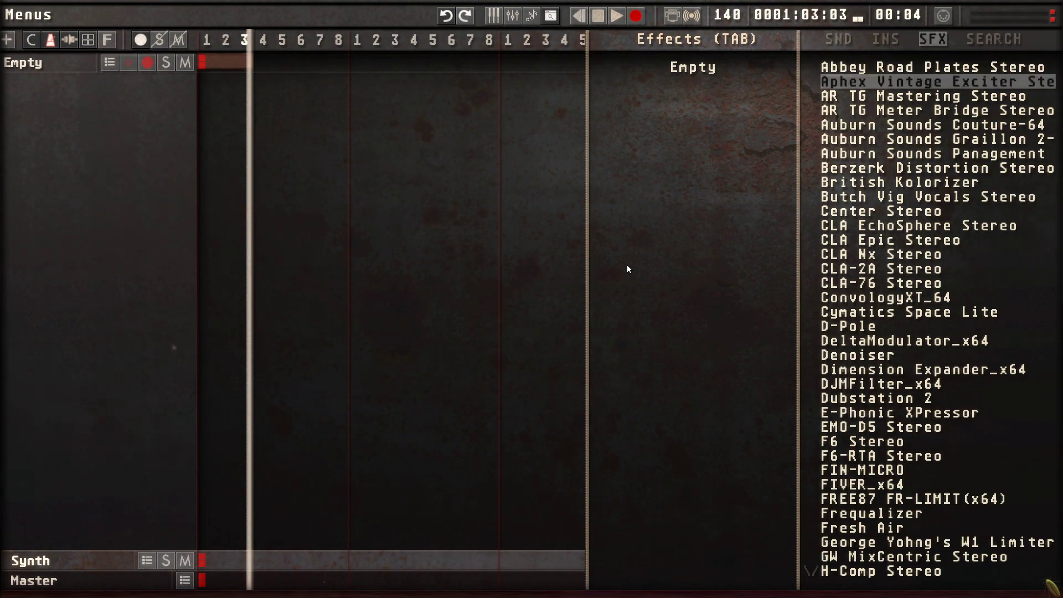
key("Return")
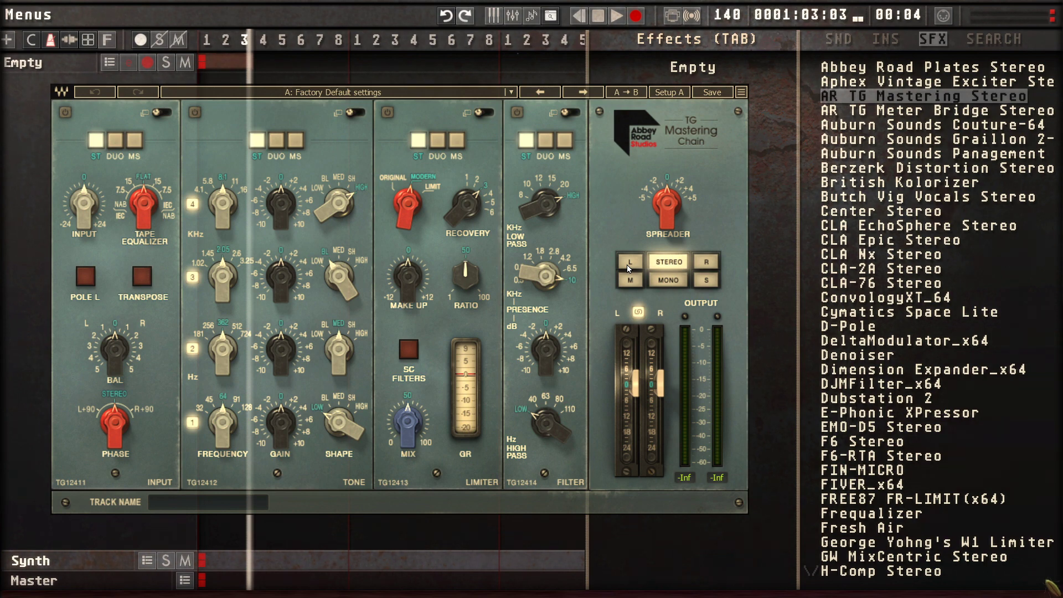
key("Return")
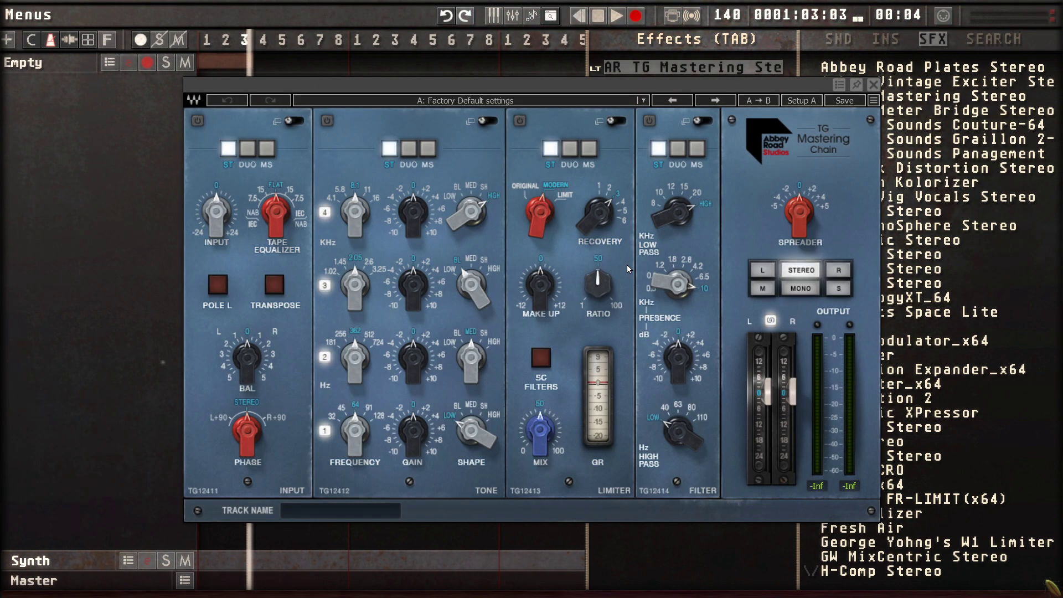
left_click(872, 85)
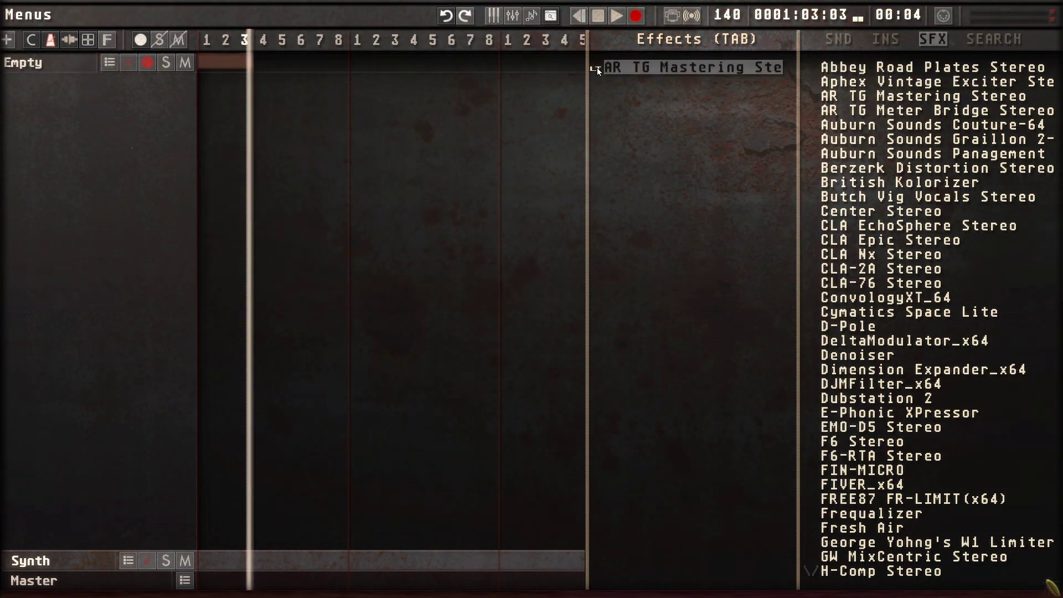
Add CLA Nx Stereo to the Synth bus, close its windows, and play the clip from the start.
left_click(879, 257)
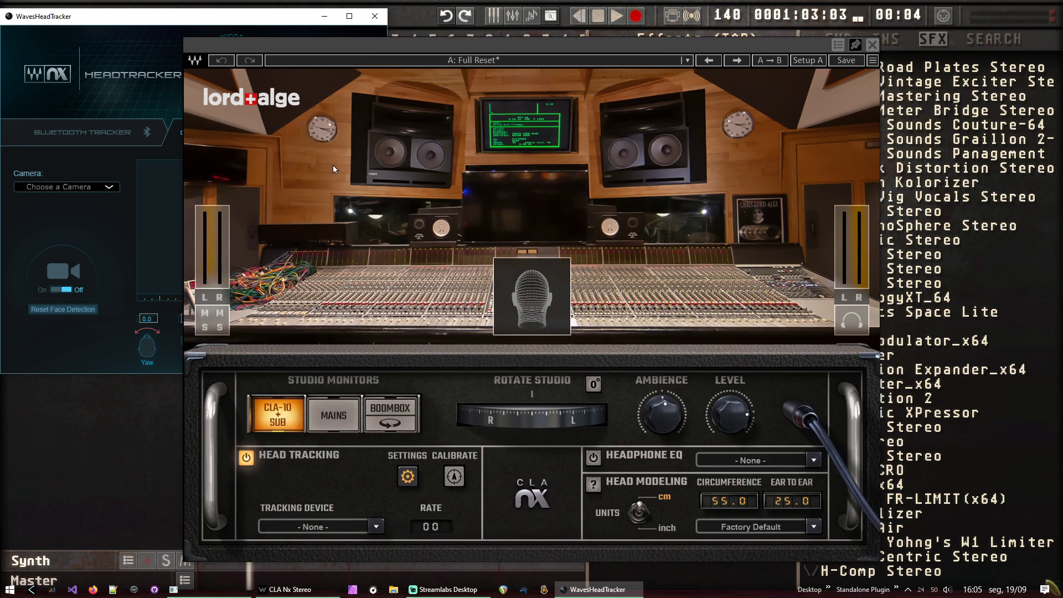
left_click(375, 16)
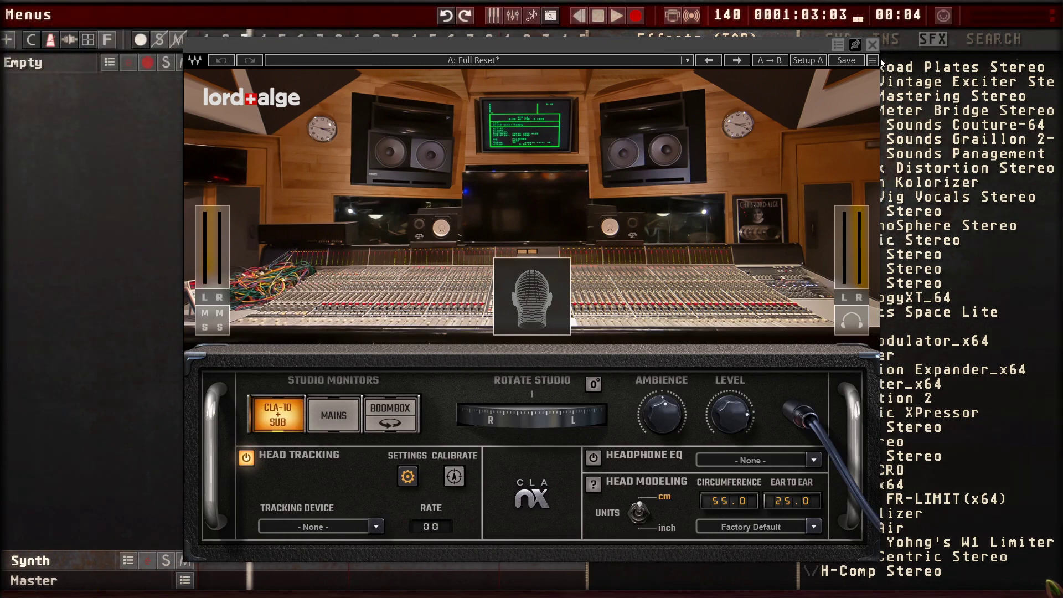
left_click(872, 45)
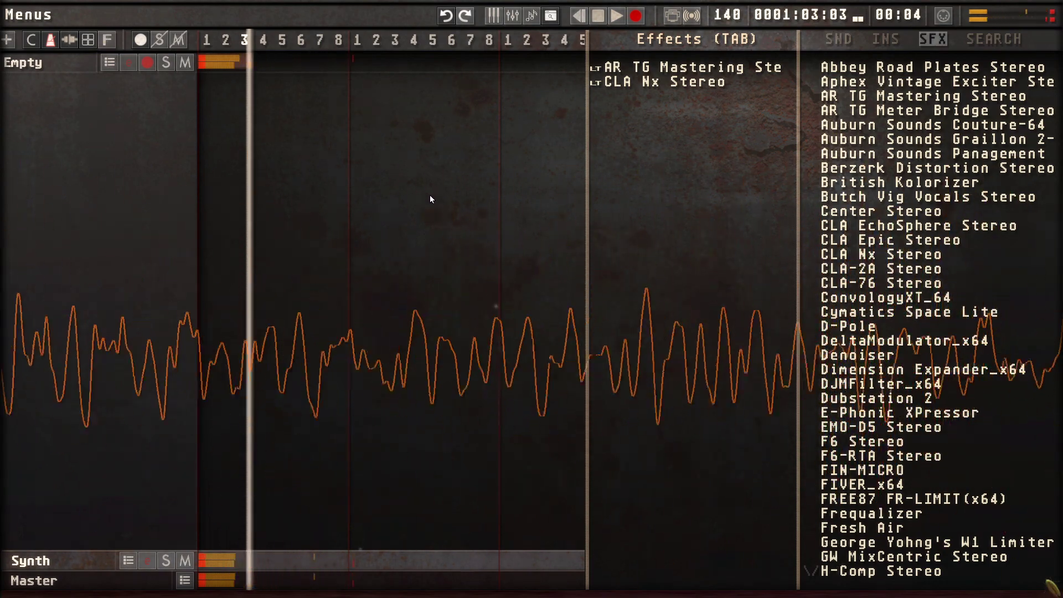
key("Home")
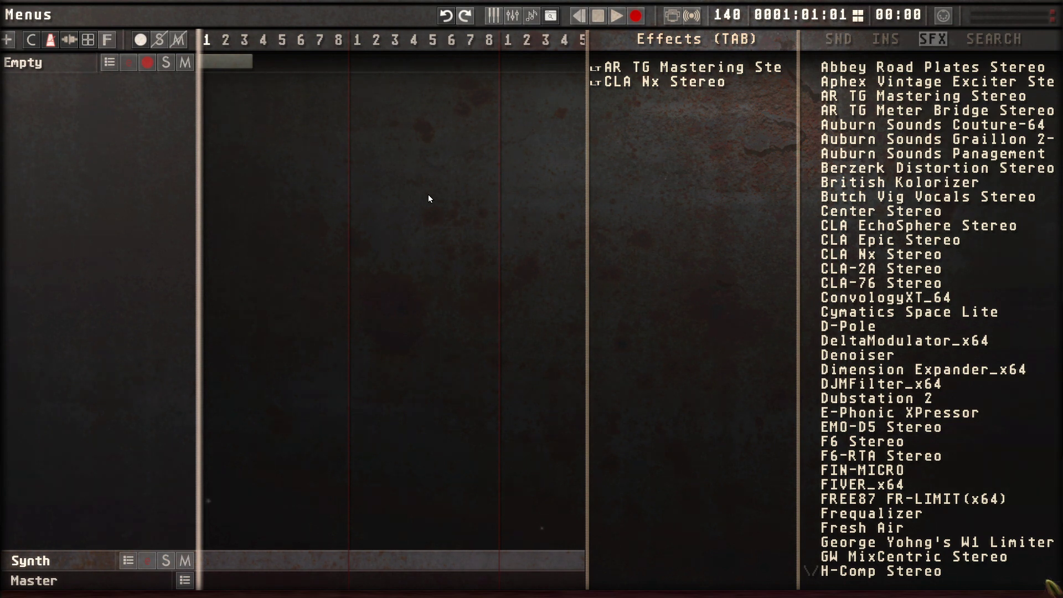
key("space")
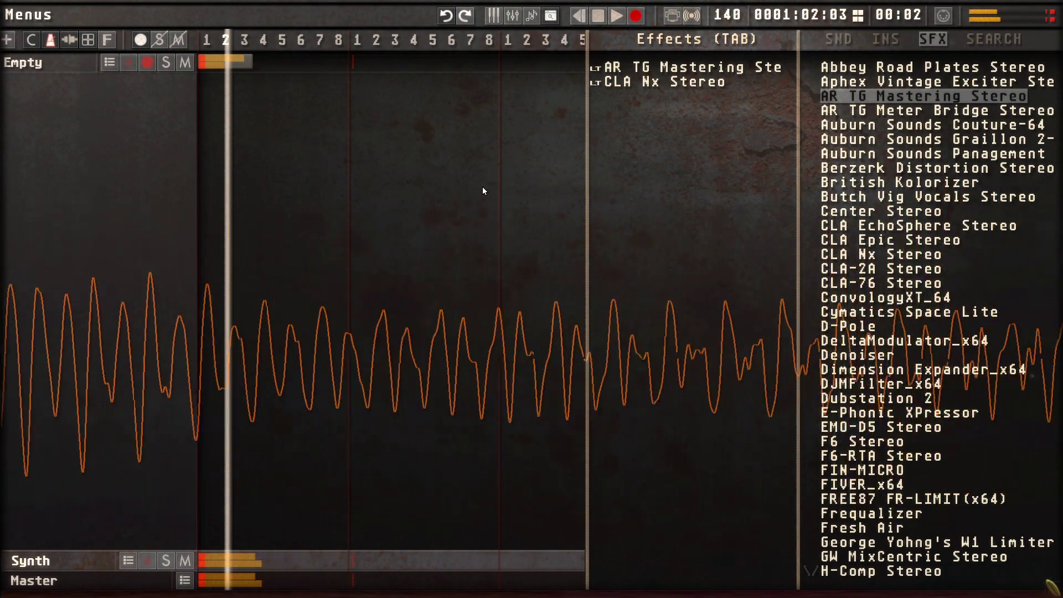
Review the Desktop Settings for plugin windows, close them, and hide the plugin browser.
left_click(672, 16)
left_click(617, 82)
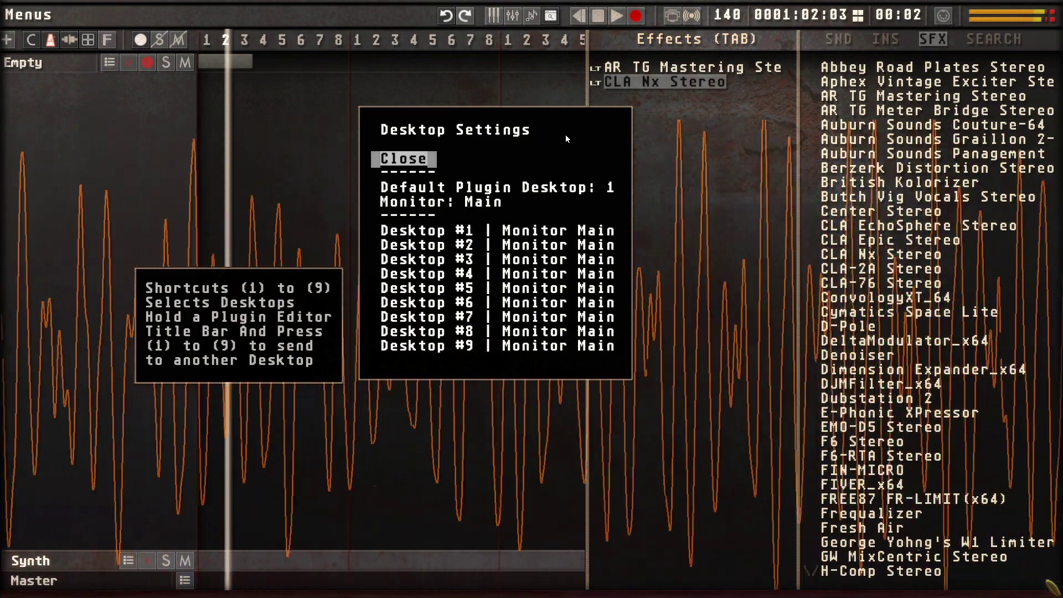
left_click(403, 158)
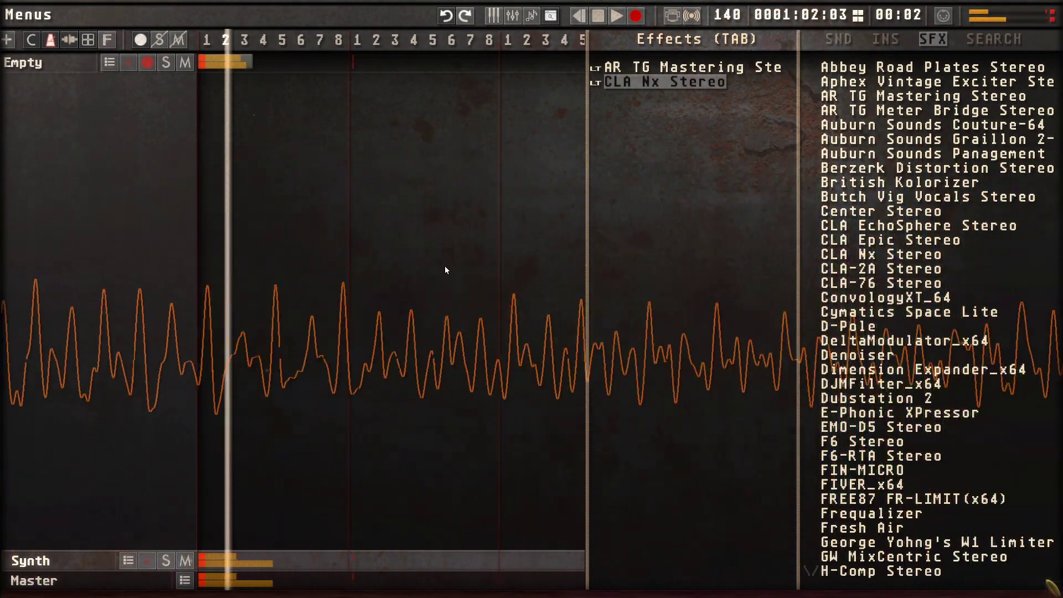
key("Right")
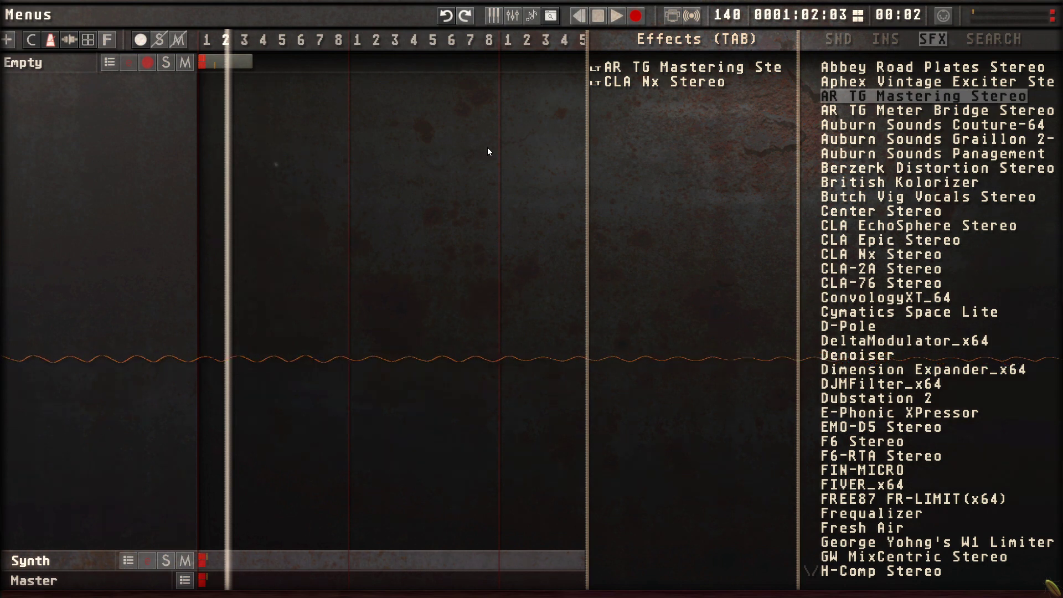
key("Escape")
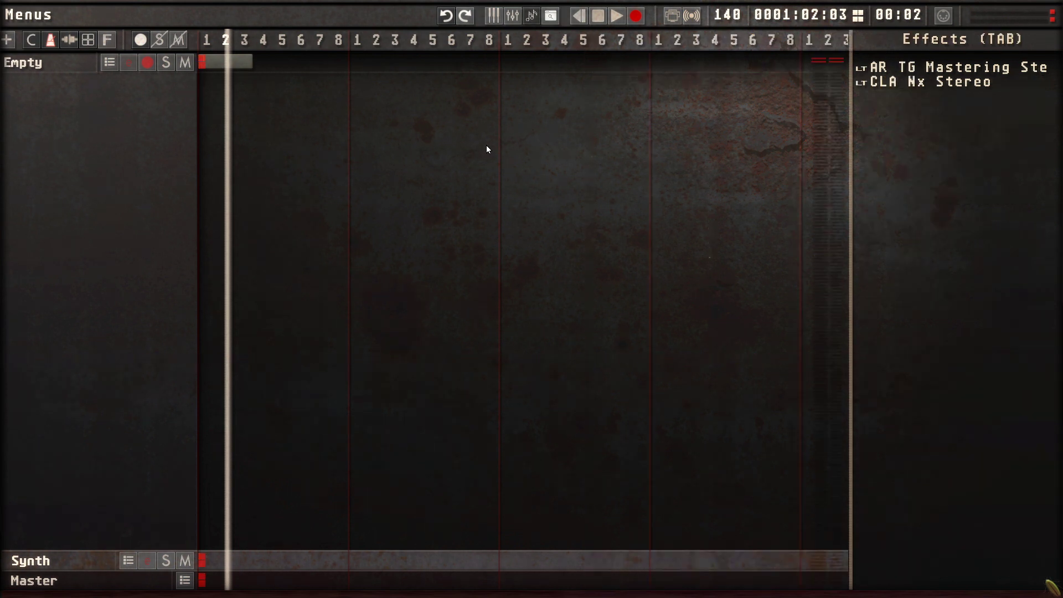
Select the Empty track, check the default plugin desktop and monitor assignments in Desktop Settings, and close them.
left_click(393, 65)
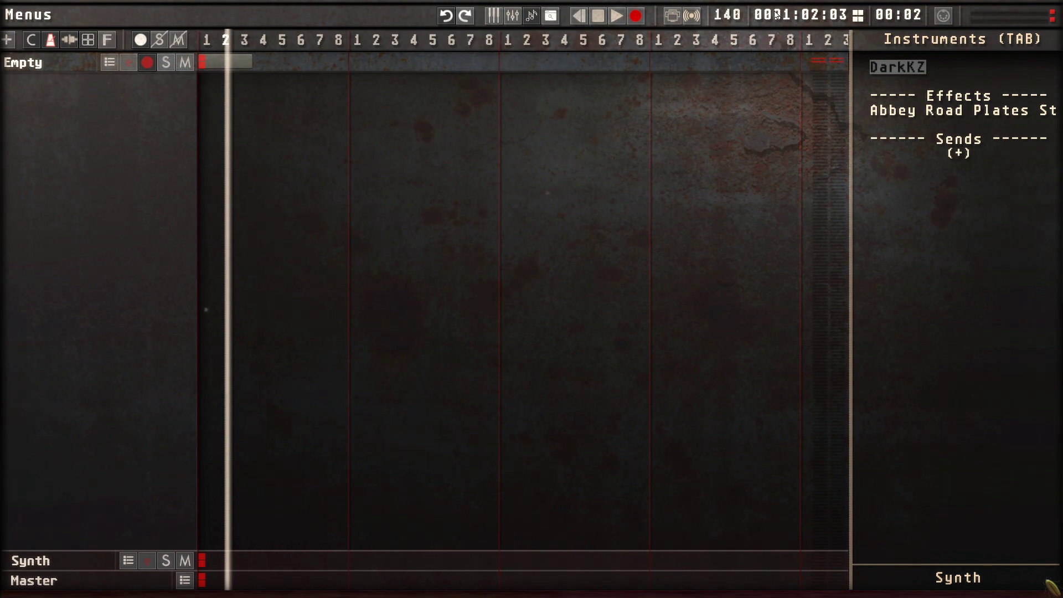
left_click(676, 15)
left_click(408, 157)
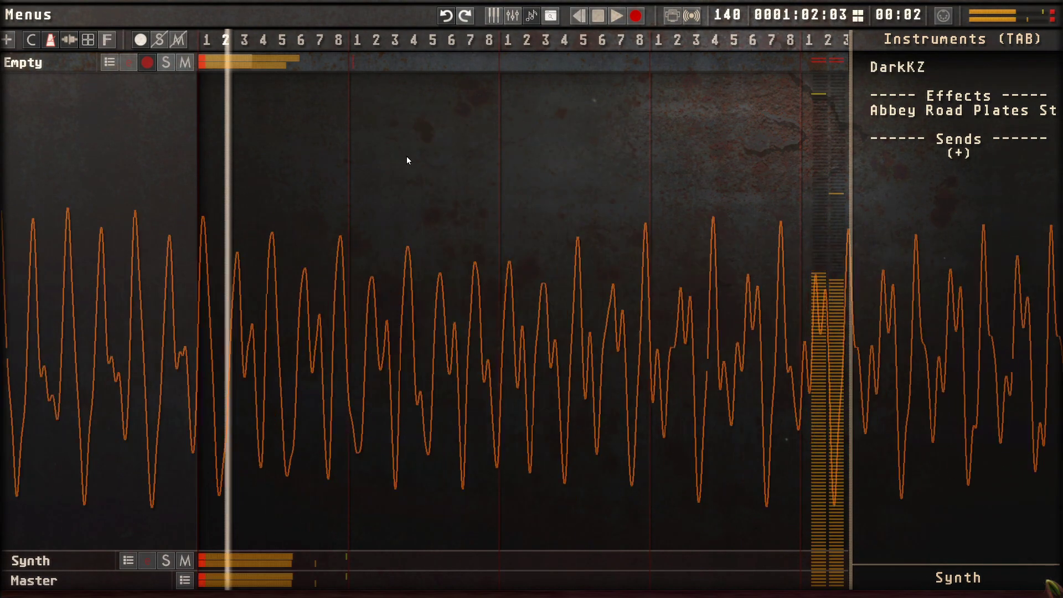
left_click(672, 18)
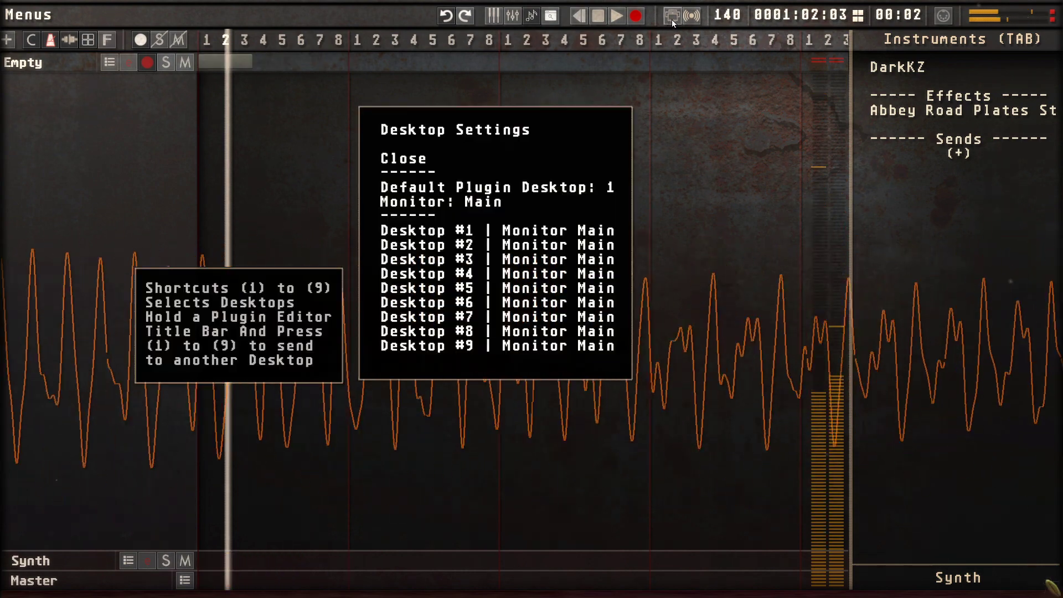
left_click(408, 157)
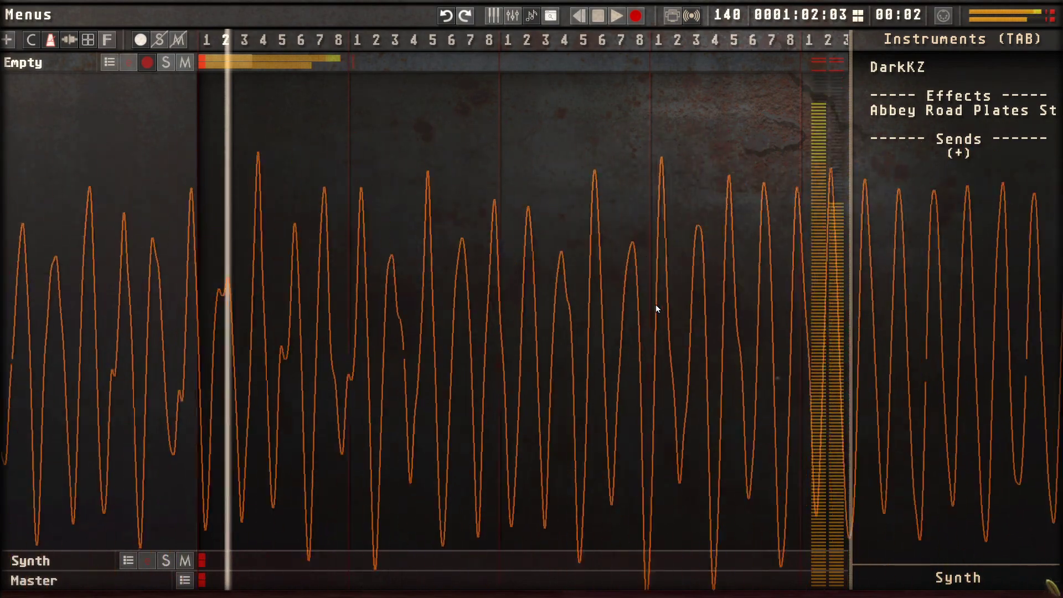
Generate the waveform thumbnail for the clip on the Empty track and play the song from the start.
left_click(490, 556)
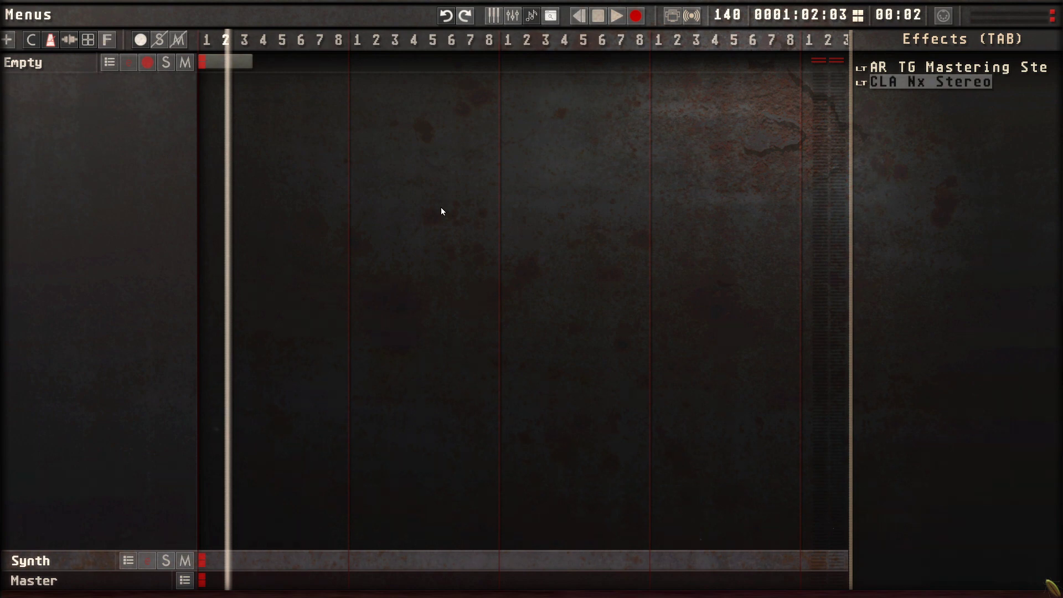
left_click(248, 90)
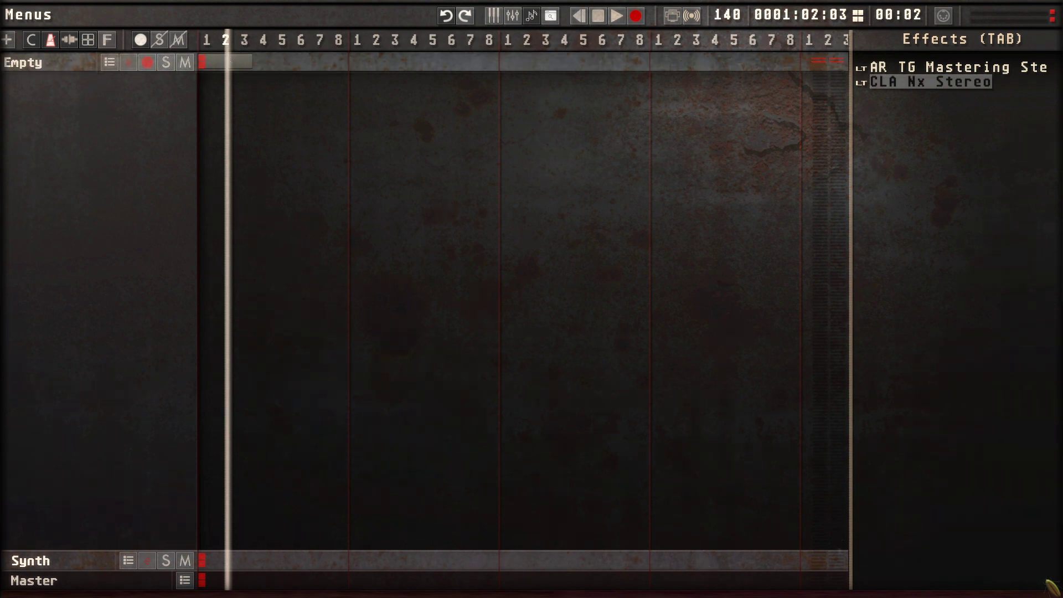
right_click(69, 41)
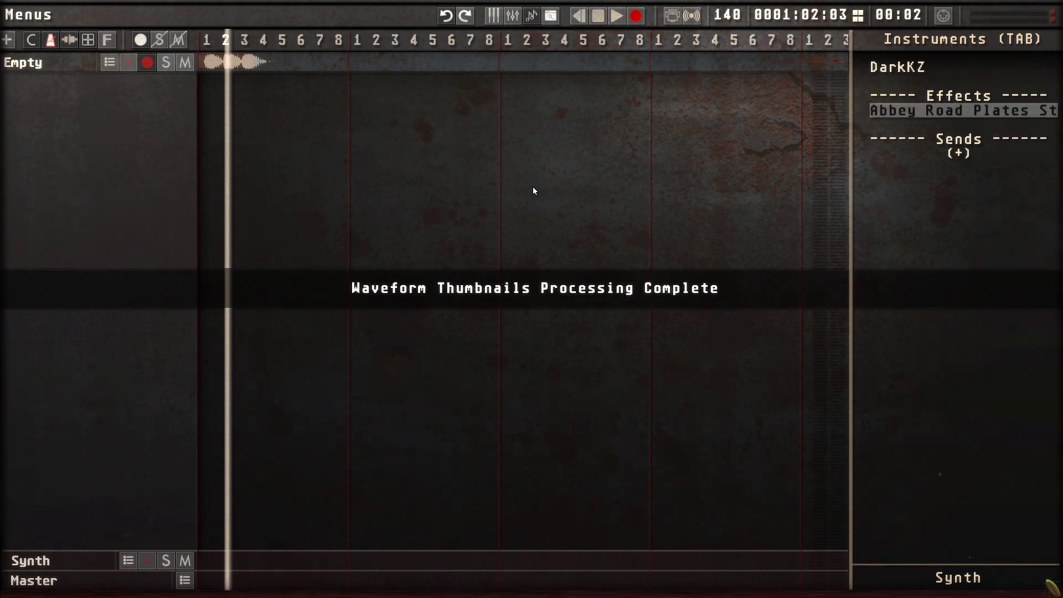
key("Home")
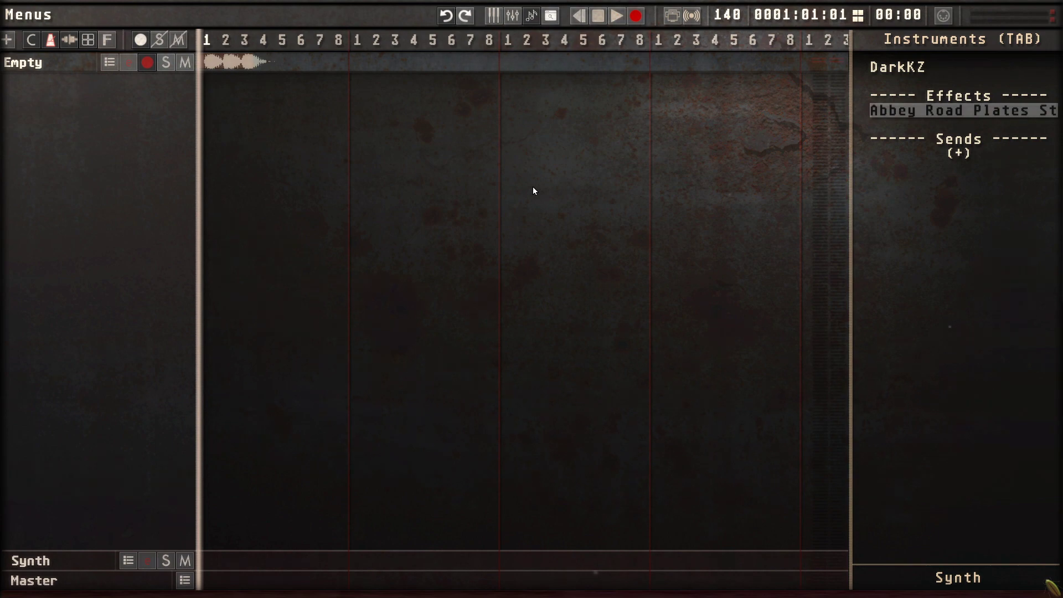
key("space")
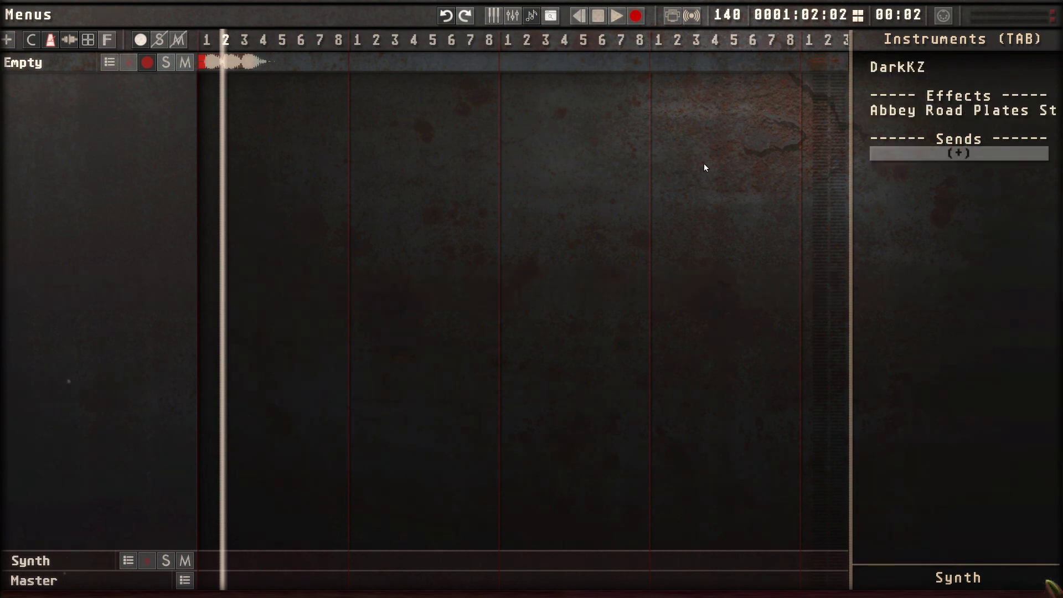
key("Tab")
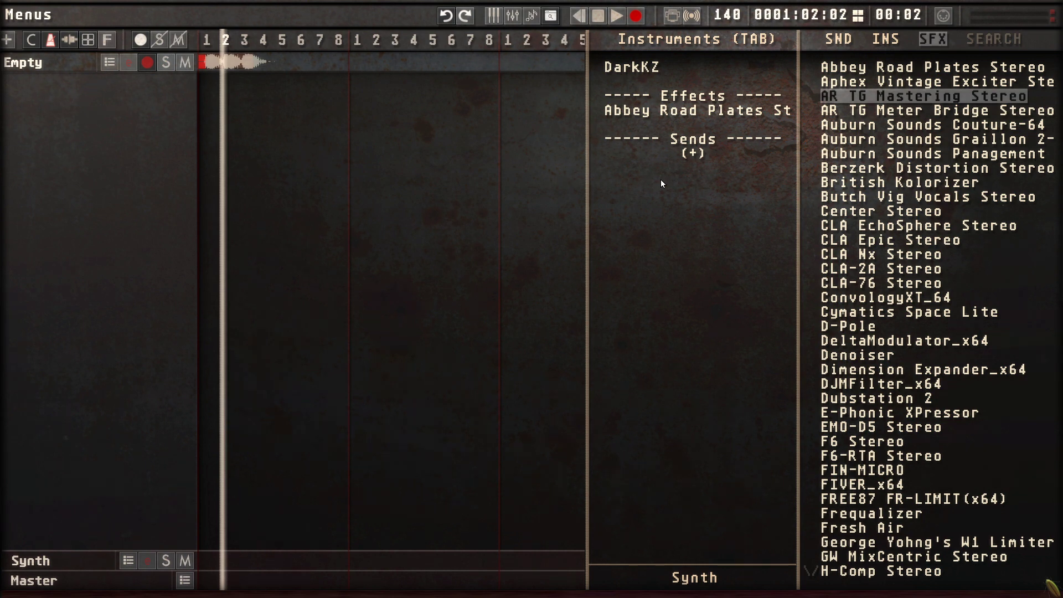
key("Tab")
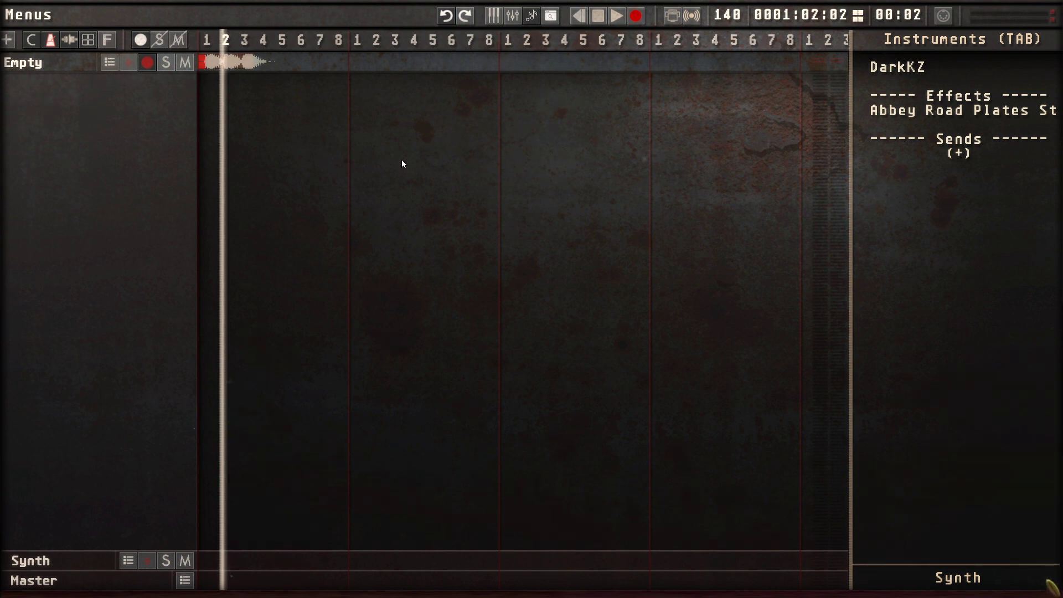
Select the Master track and render the song to Project.wav in the Project 8888 folder.
left_click(387, 576)
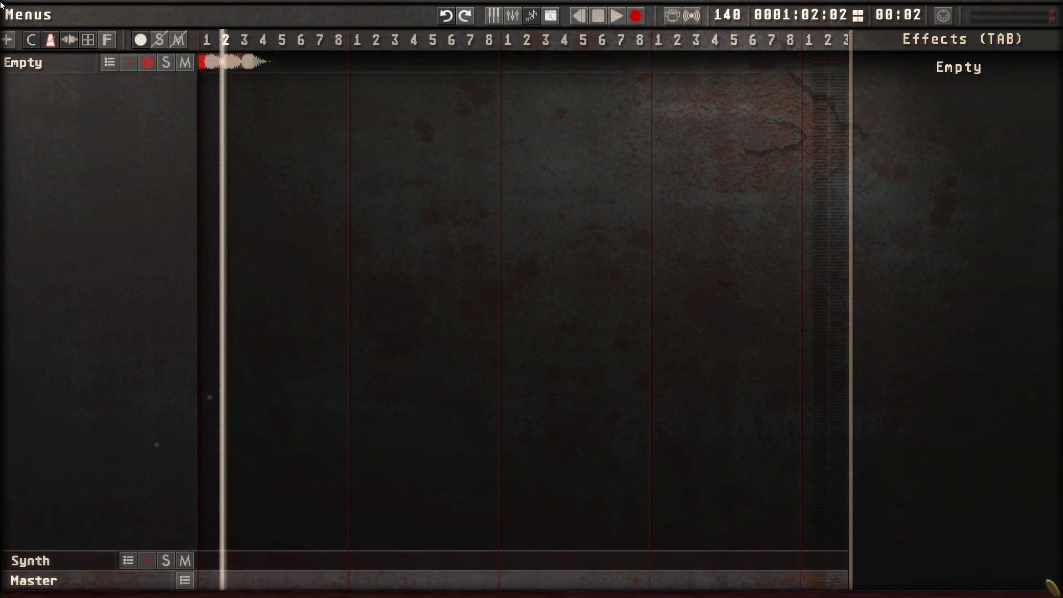
left_click(28, 17)
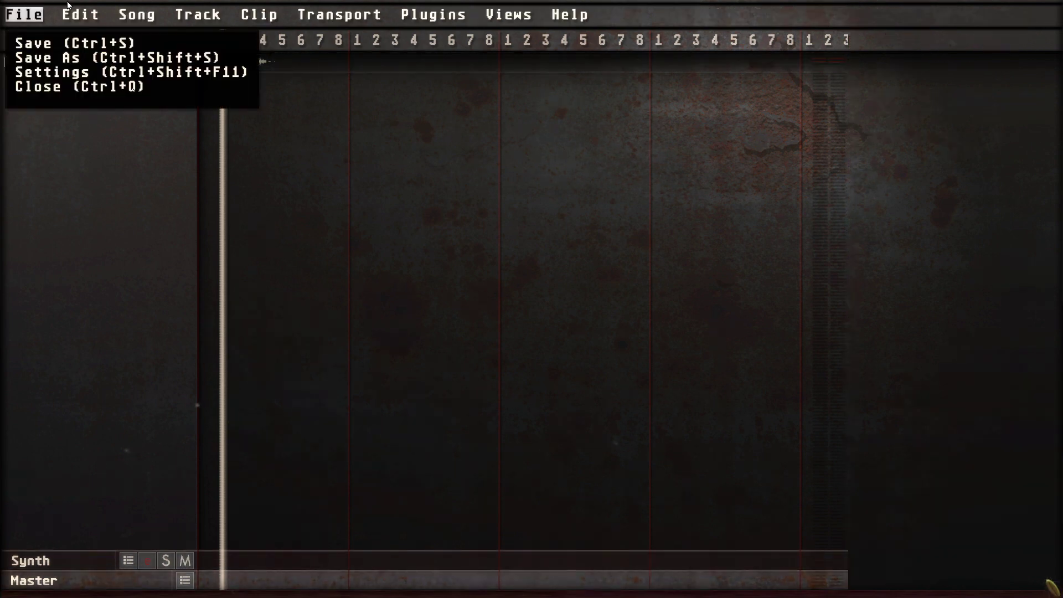
left_click(37, 49)
left_click(39, 14)
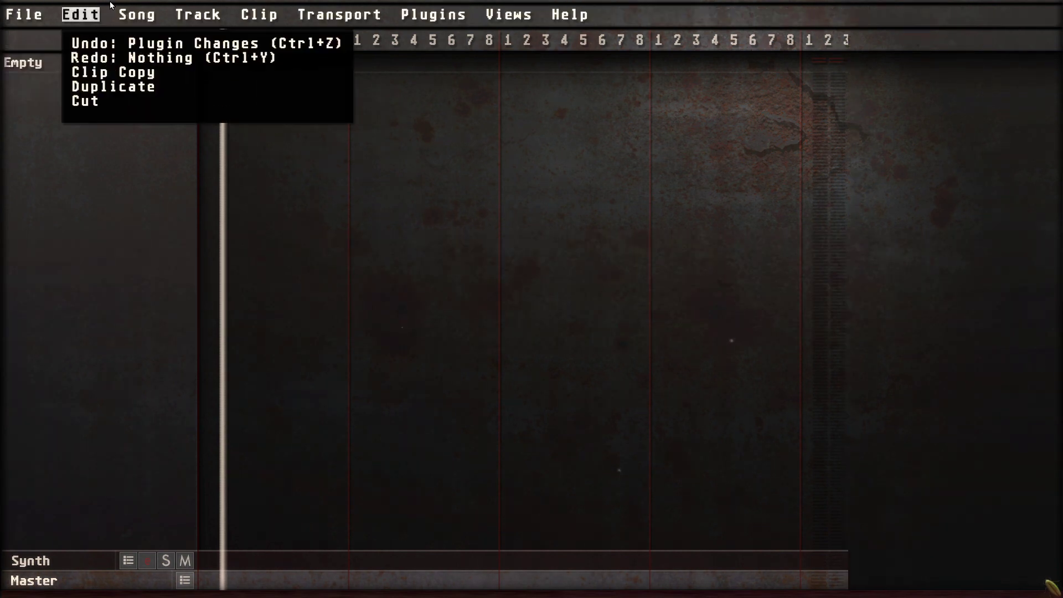
left_click(137, 14)
left_click(194, 43)
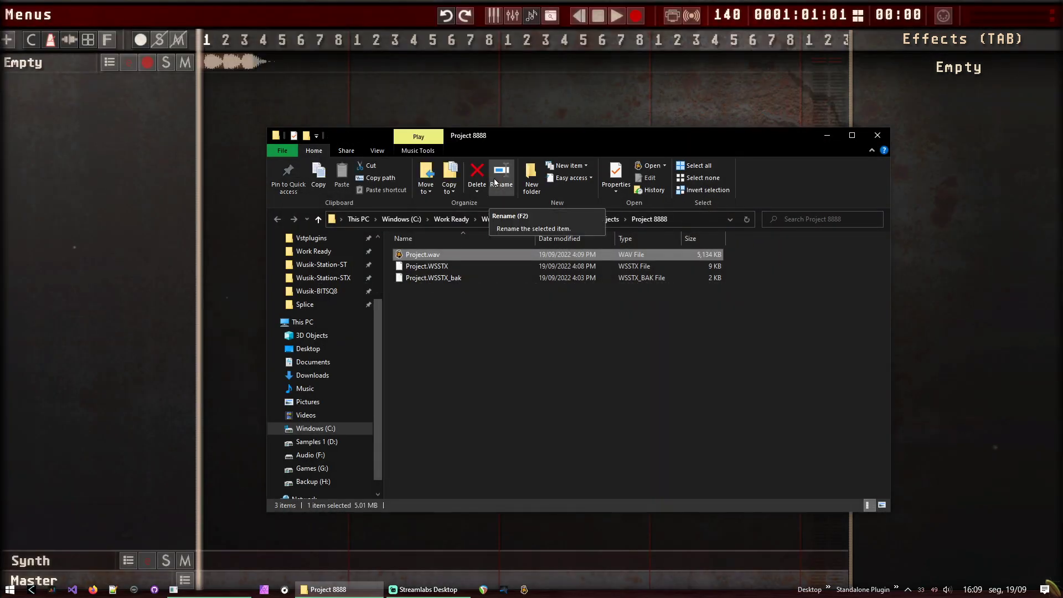
Open the rendered Project.wav in ocenaudio, play it from the start of the sound, and close the audio editor and project folder.
left_click_drag(629, 145, 658, 167)
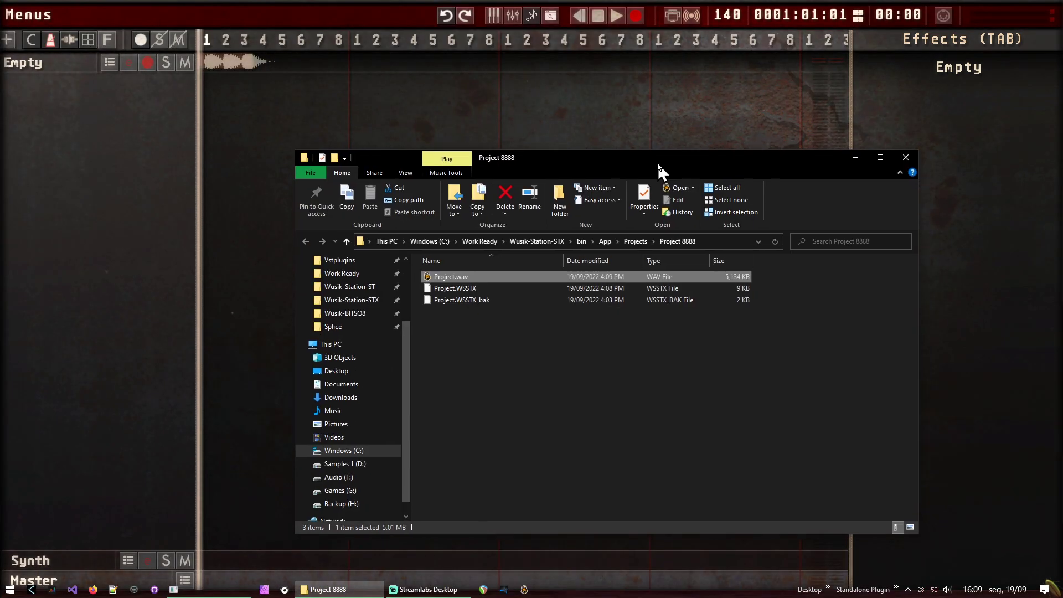
double_click(493, 277)
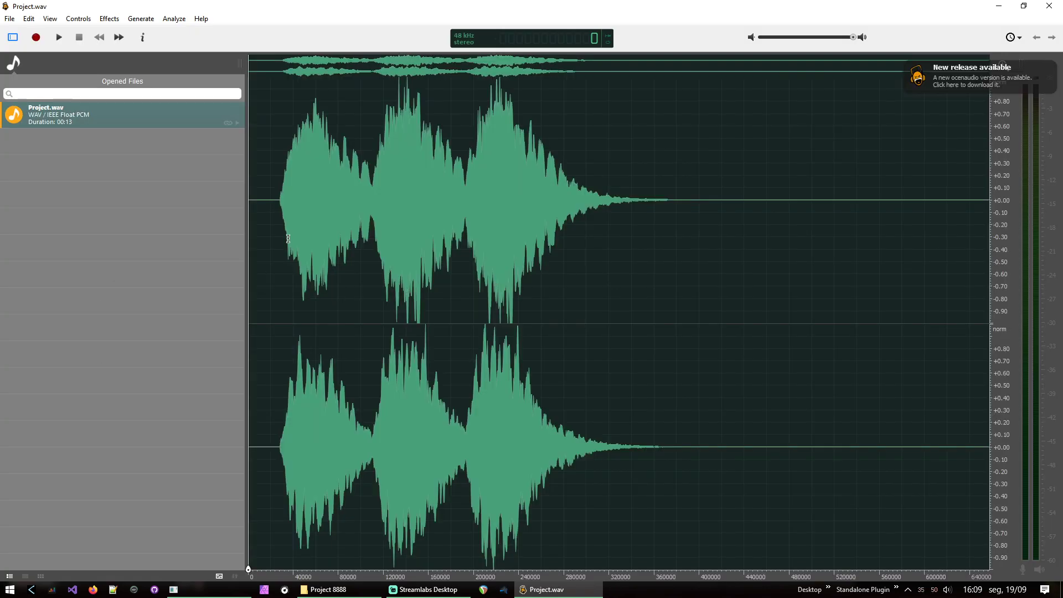
left_click(282, 233)
key("space")
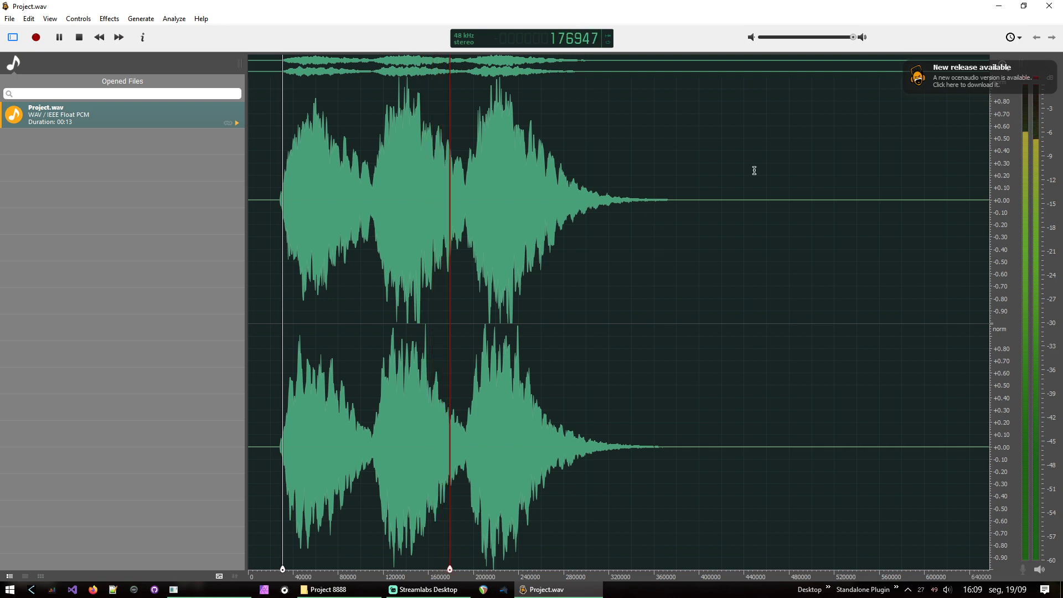
left_click(1049, 7)
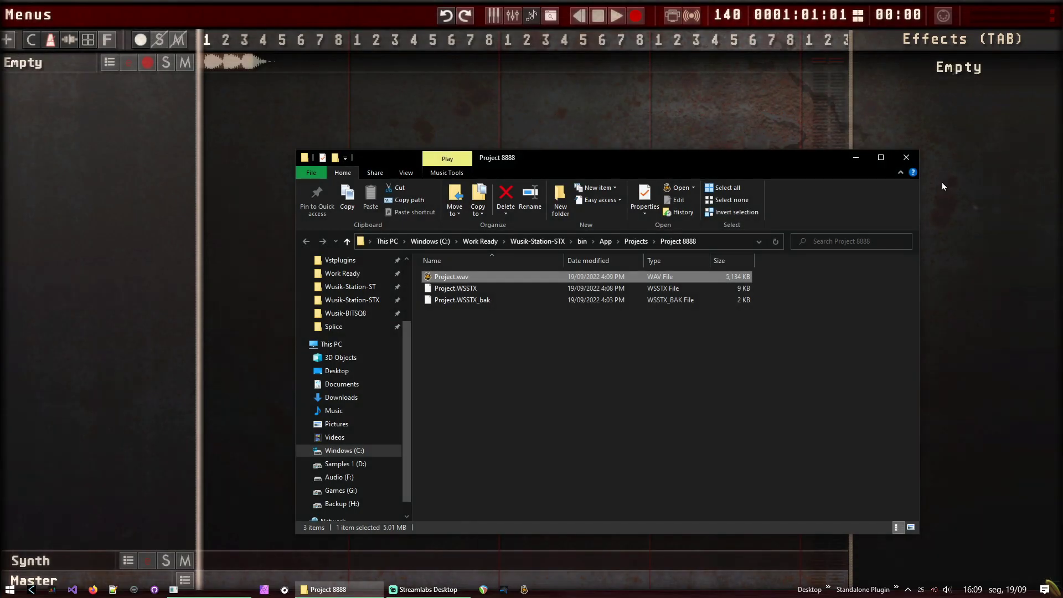
left_click(906, 158)
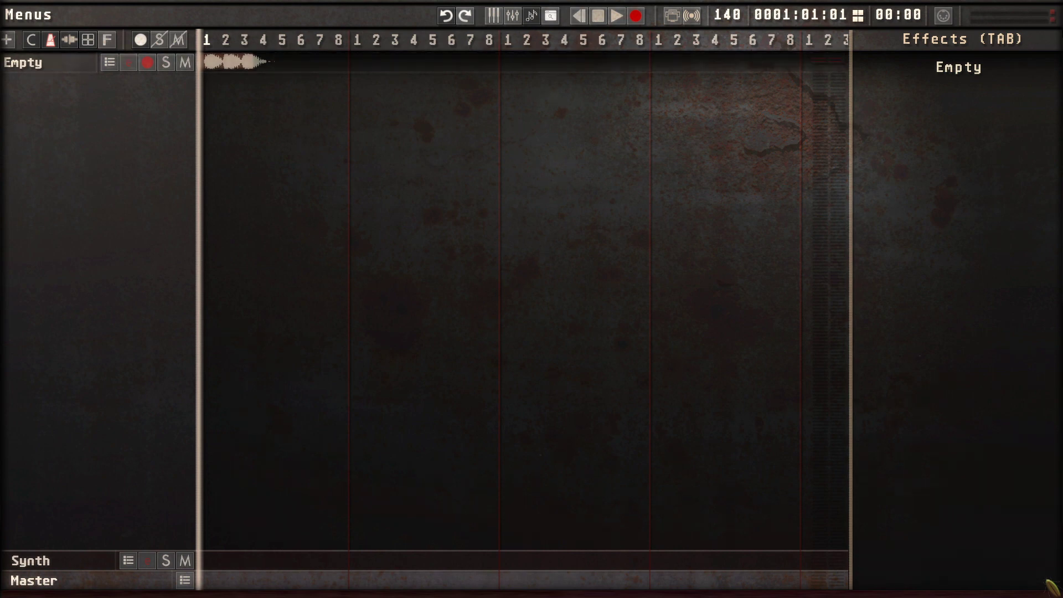
Look through the Edit, Clip and Plugins commands, open the keyboard shortcuts reference, and go to page 5.
left_click(40, 18)
mouse_move(96, 11)
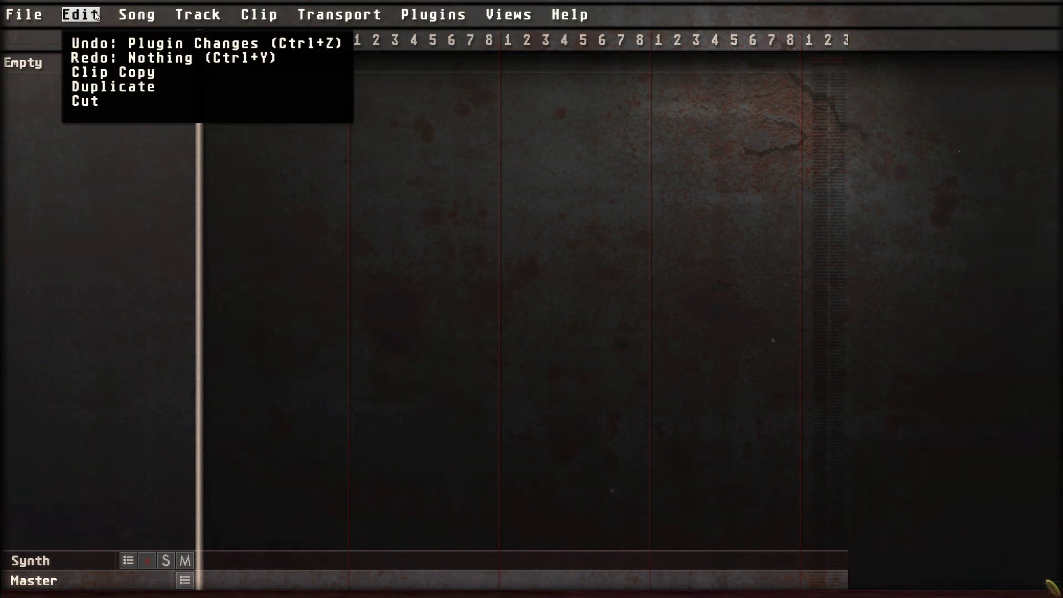
mouse_move(218, 19)
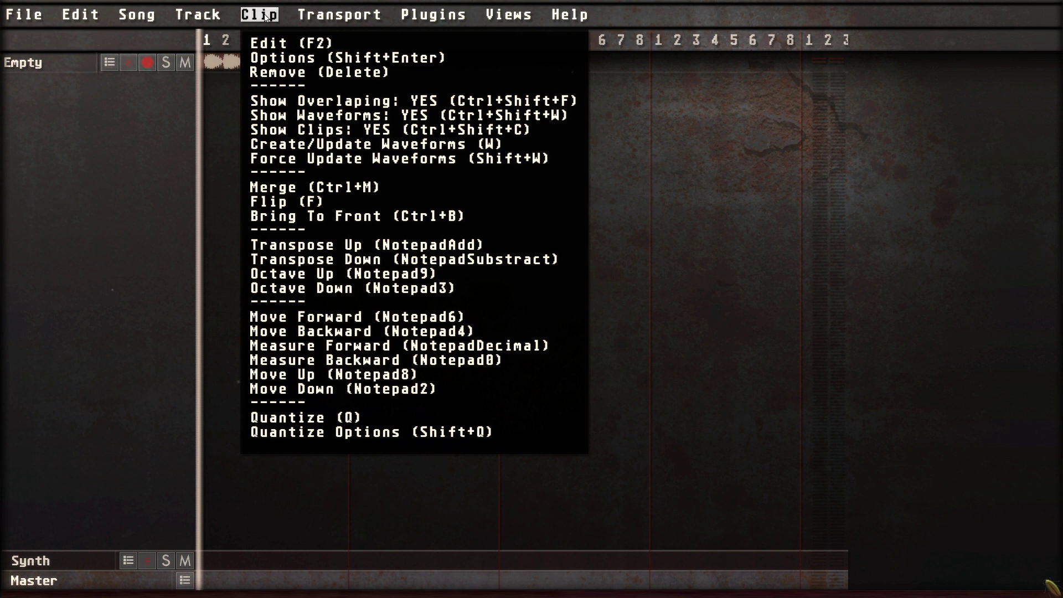
mouse_move(407, 22)
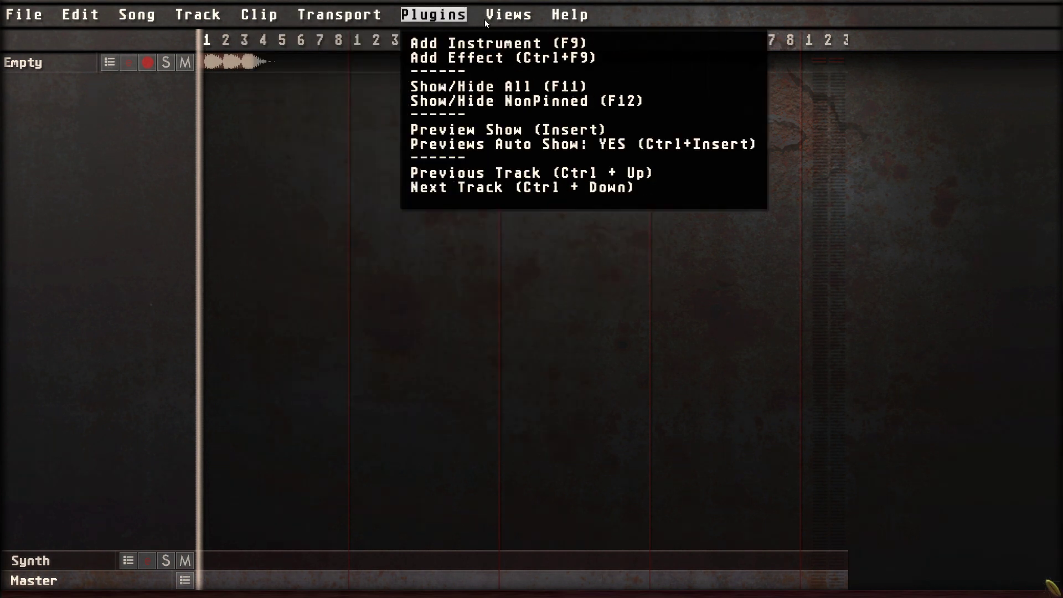
left_click(572, 16)
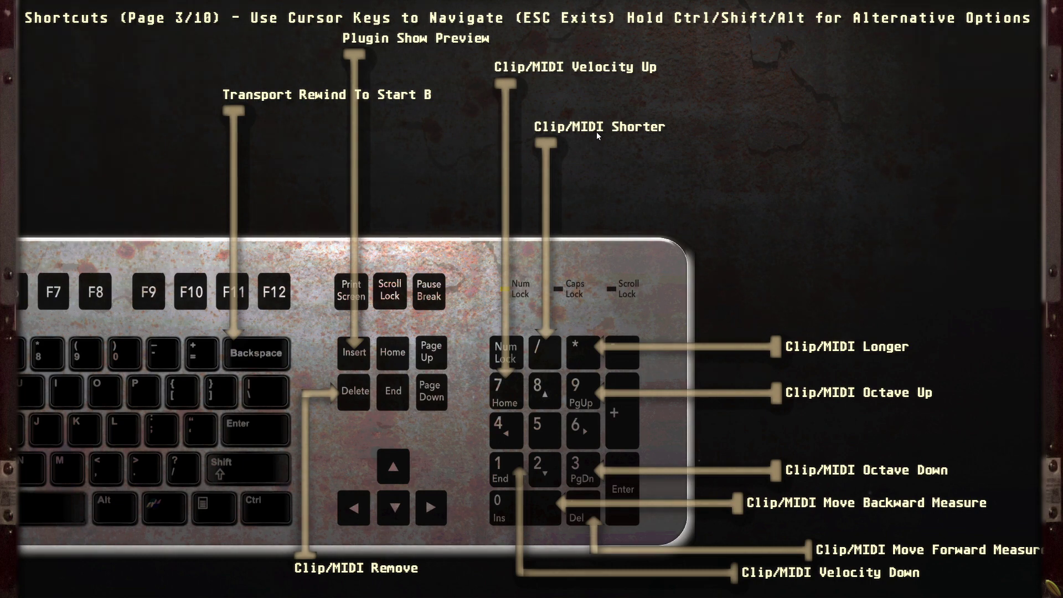
key("Right")
key("Right")
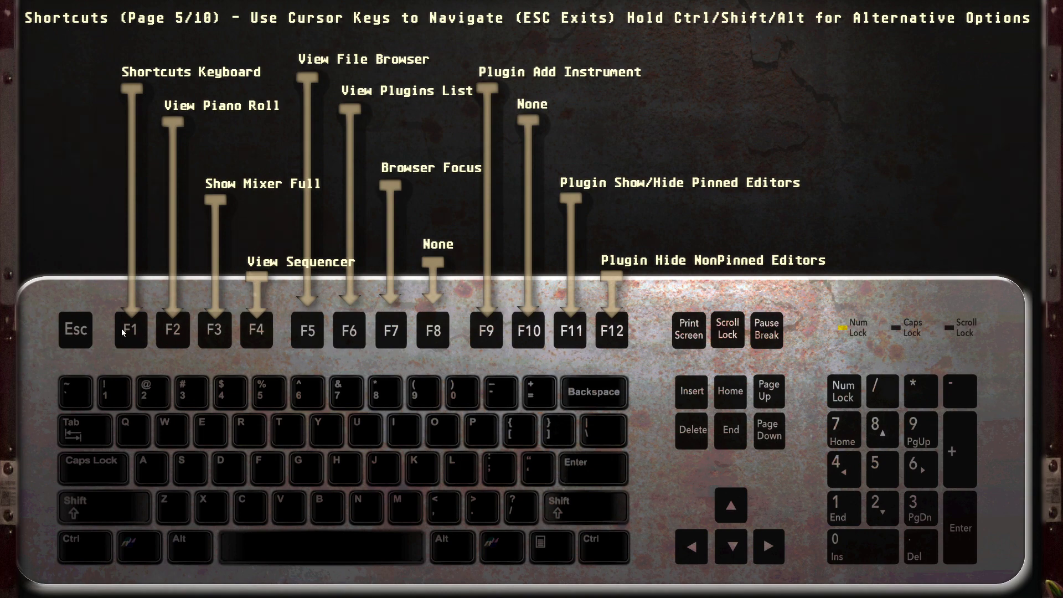
Examine the Ctrl, Shift and Alt alternatives for the function keys and page 6 of the shortcuts, close the reference, and select the Synth bus.
key("ctrl")
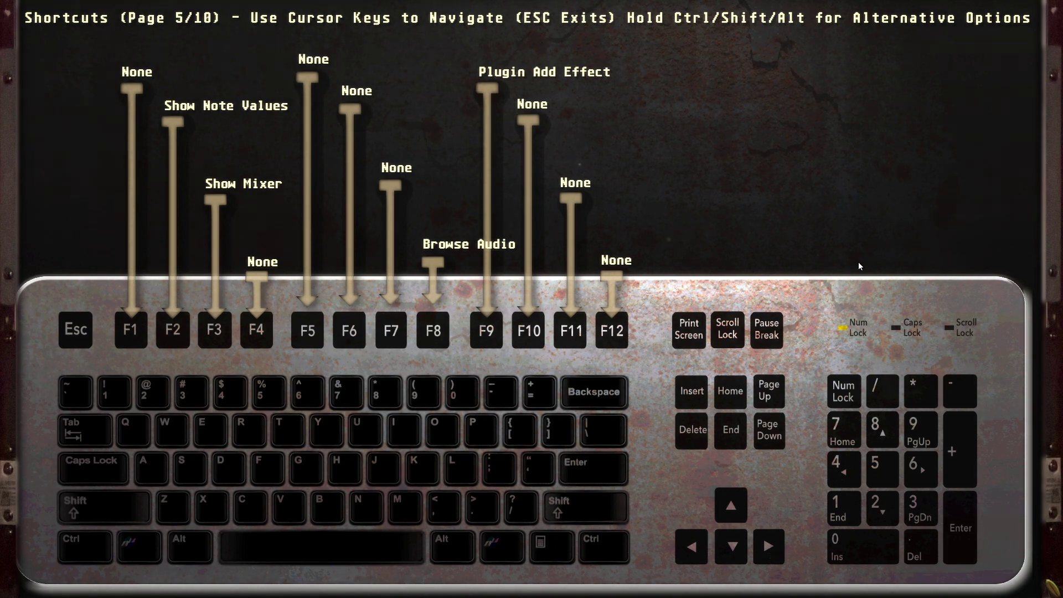
key("ctrl")
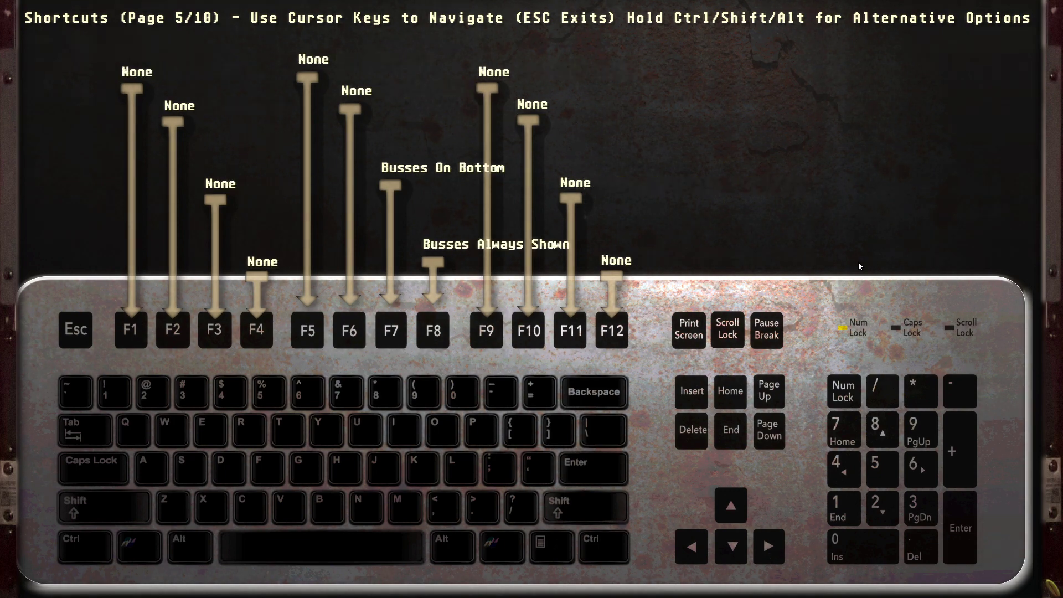
key("shift")
key("alt")
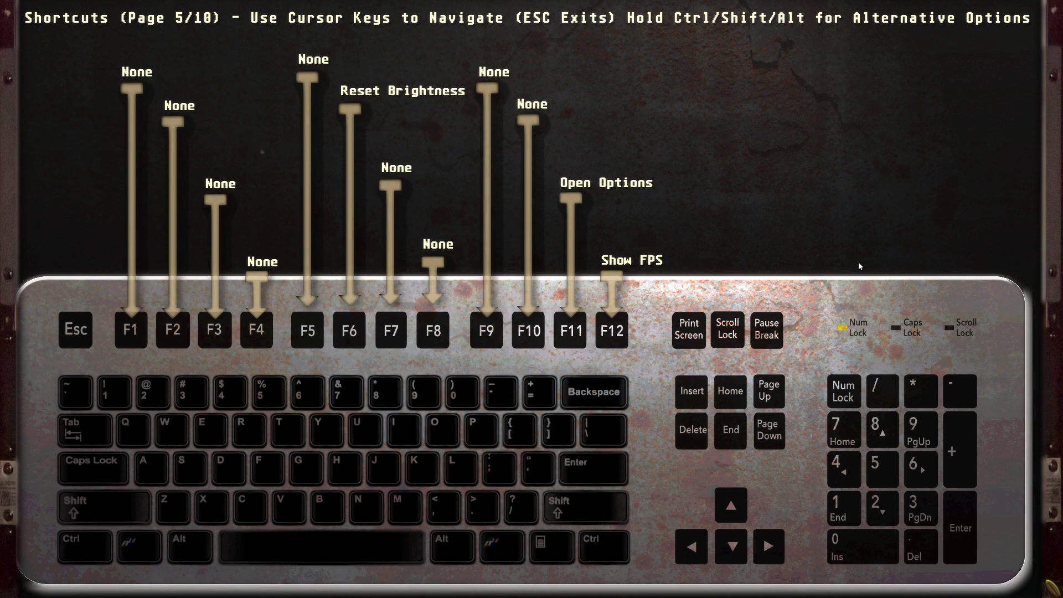
key("shift")
key("Right")
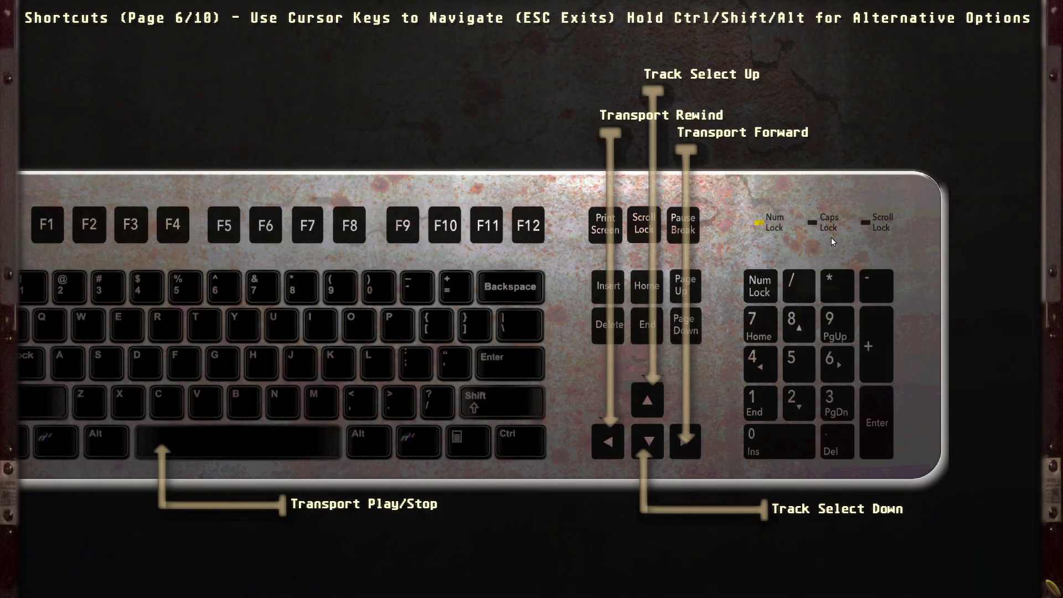
key("Escape")
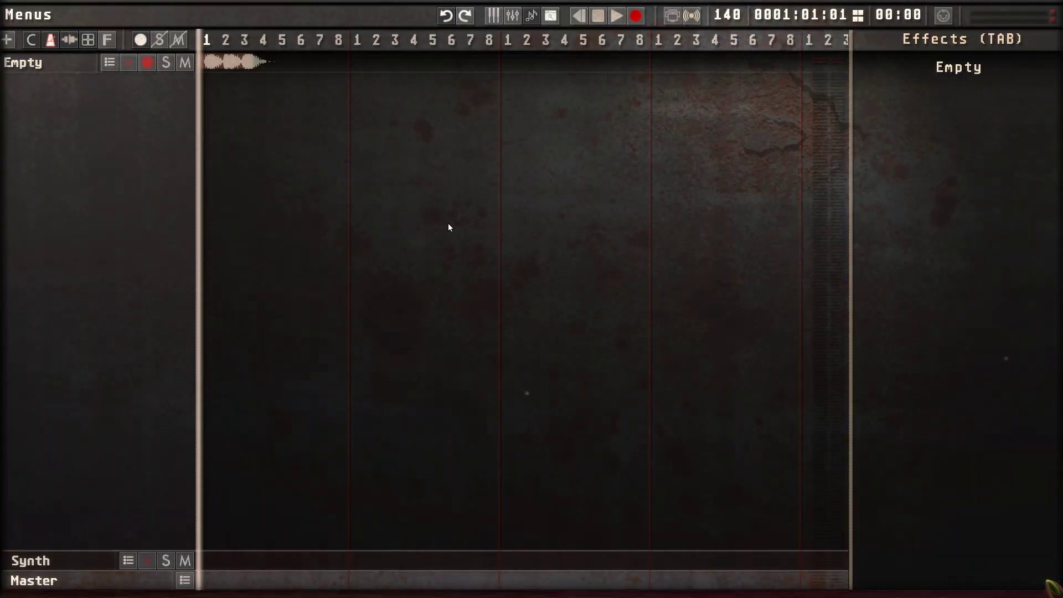
key("Up")
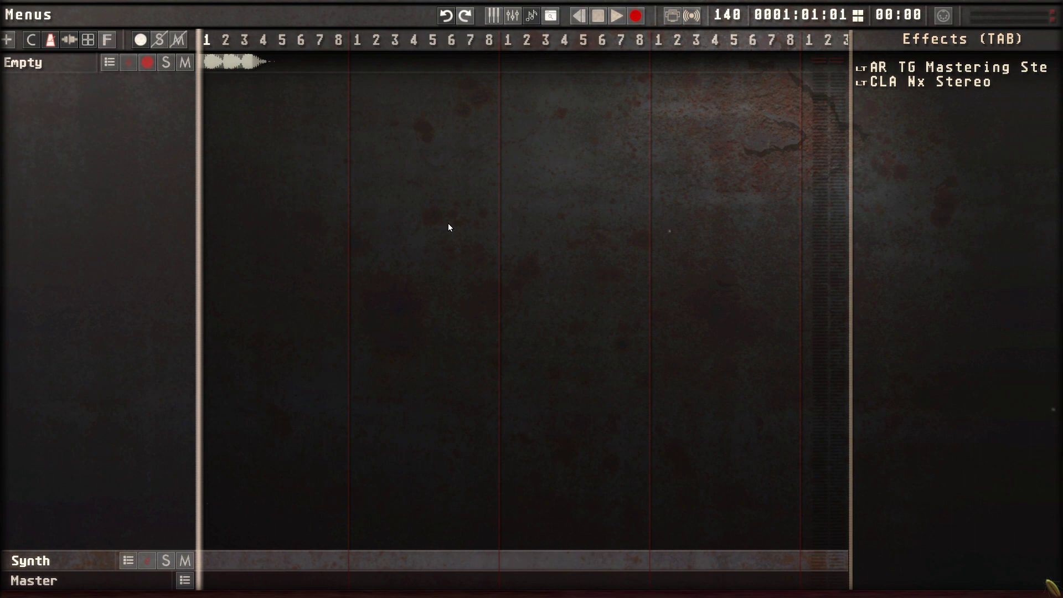
Select the Empty track and briefly play the song before stopping it.
key("Up")
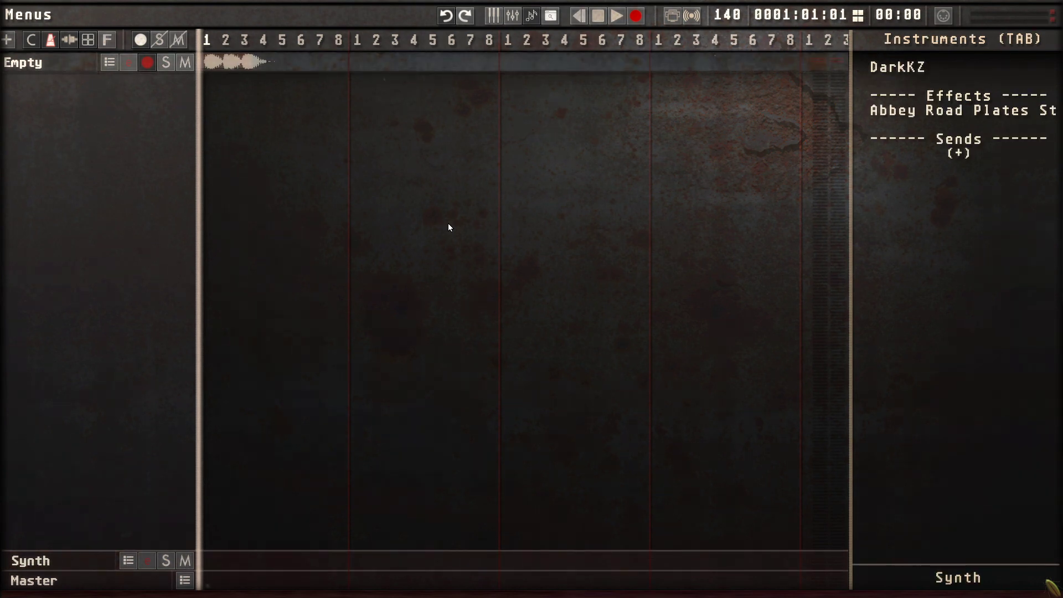
key("space")
key("space")
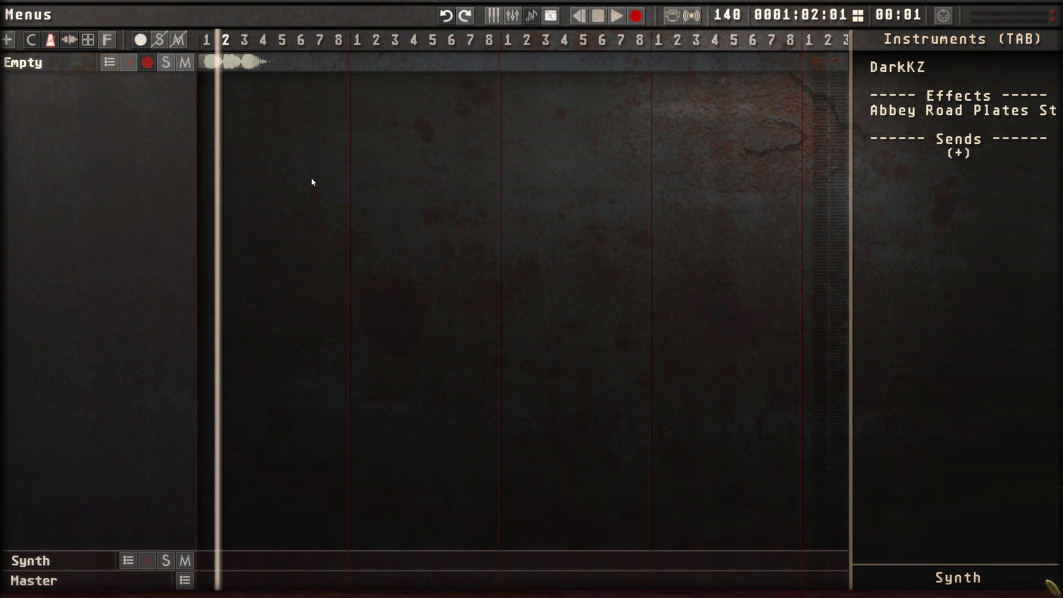
Open the options of the clip on the Empty track, view which instruments it plays, and return to the options.
left_click(24, 20)
left_click(199, 14)
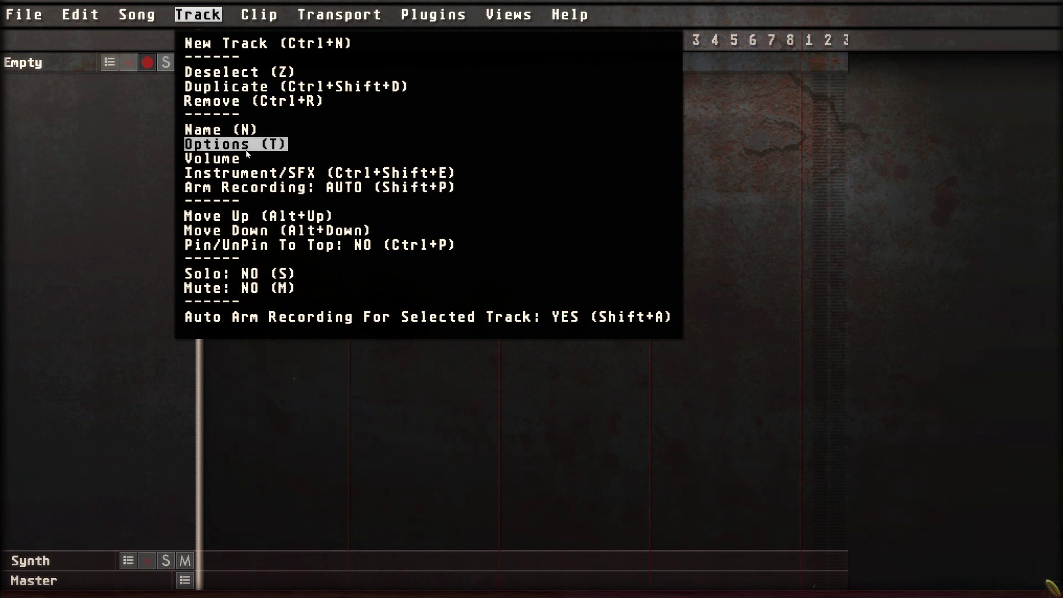
left_click(259, 15)
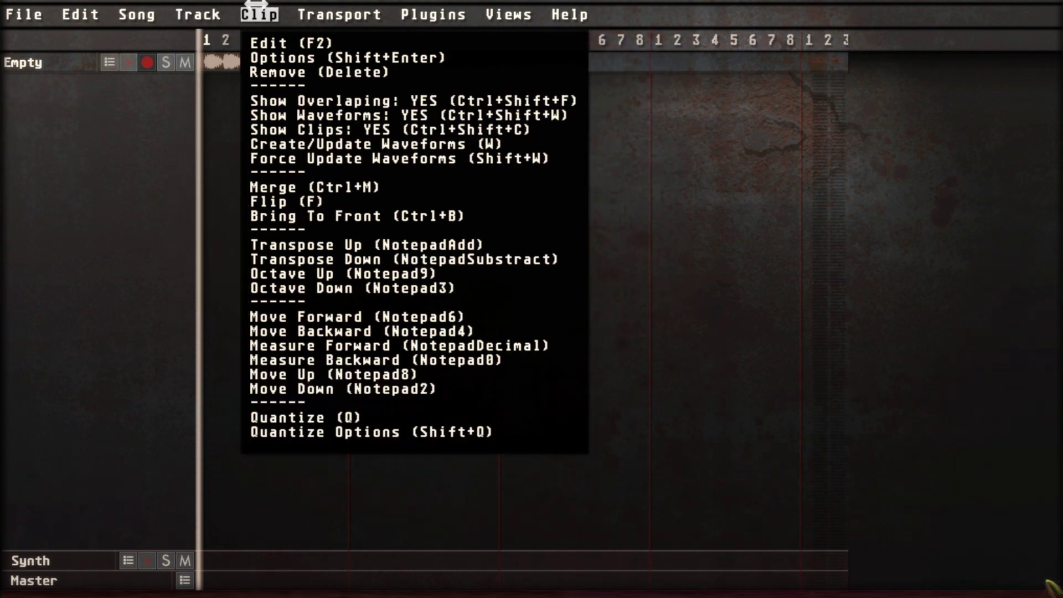
left_click(417, 59)
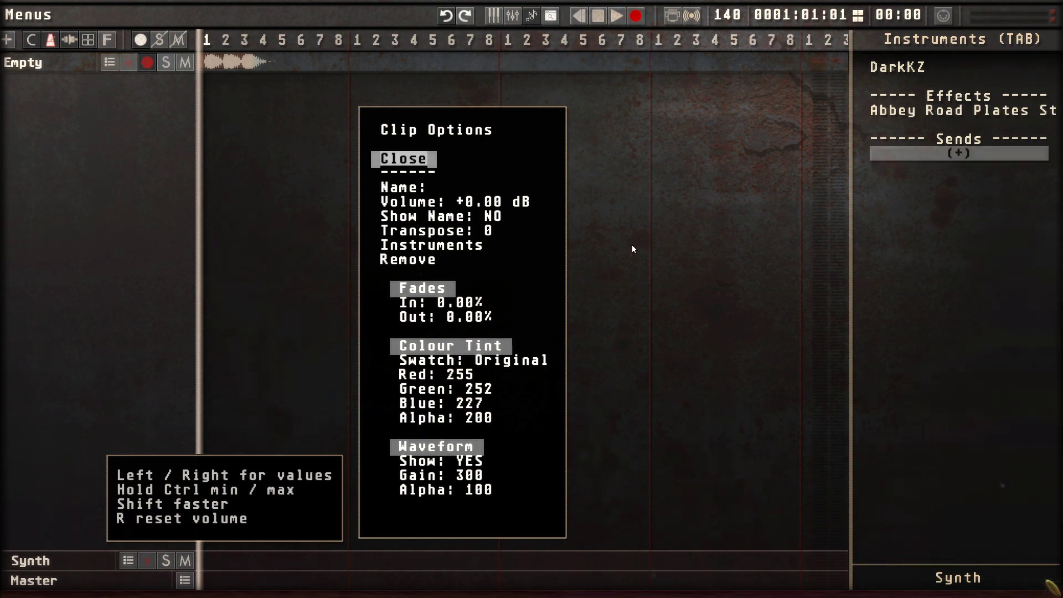
key("Down")
key("Down")
key("Down")
key("Down")
key("Down")
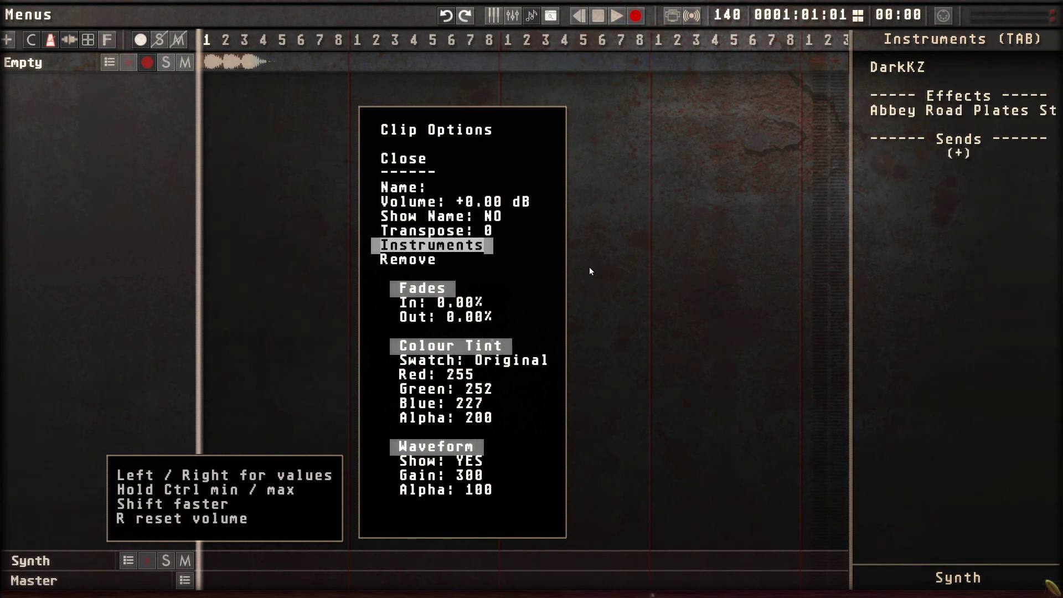
key("Return")
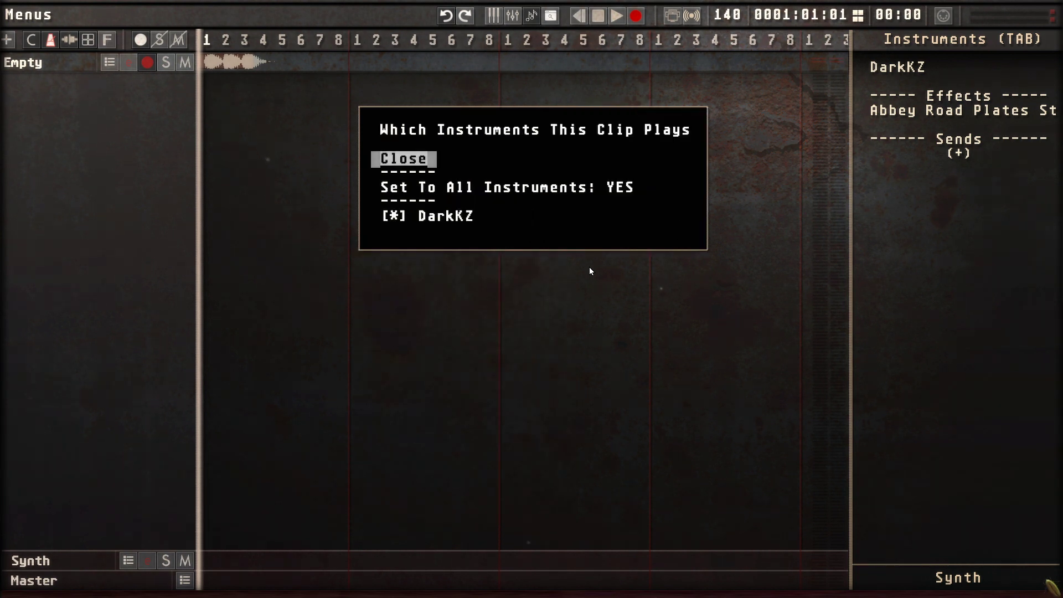
key("Return")
Turn on Show Name for the clip and name it "Testing".
key("Down")
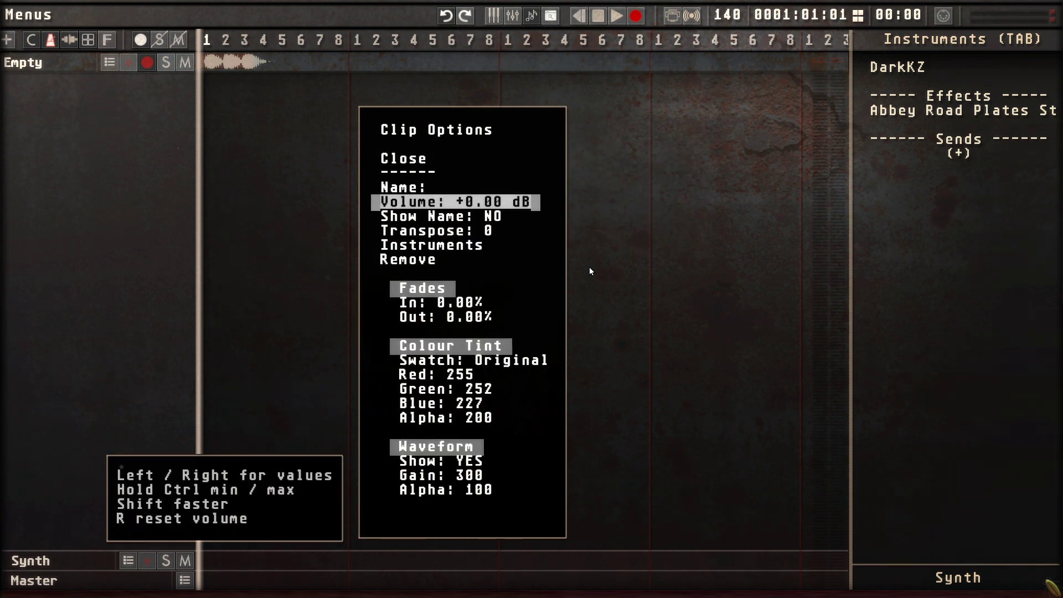
key("Down")
key("Down")
key("Up")
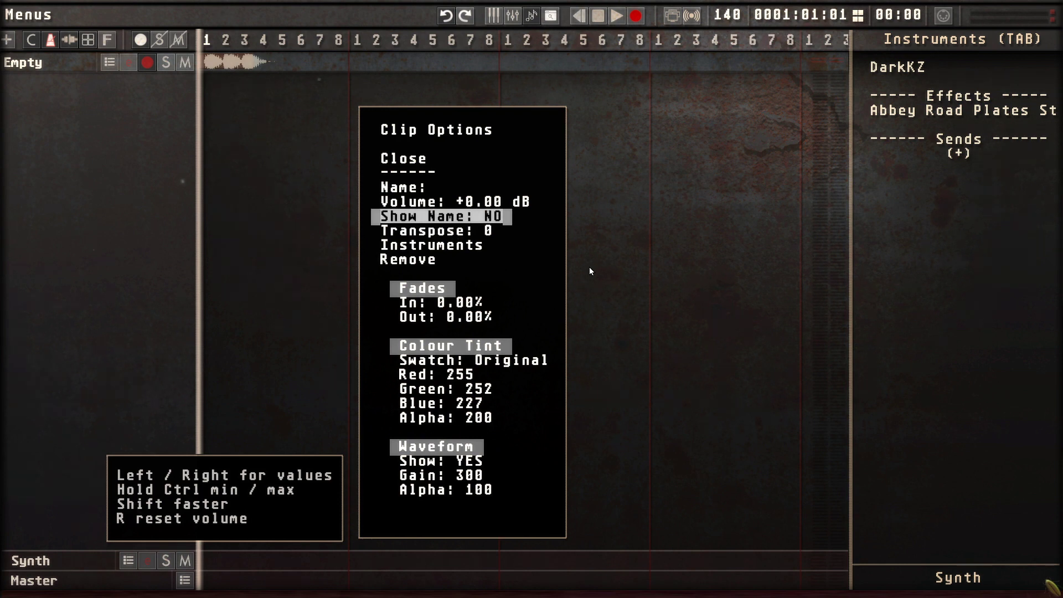
key("Right")
key("Up")
key("Return")
type("R")
key("BackSpace")
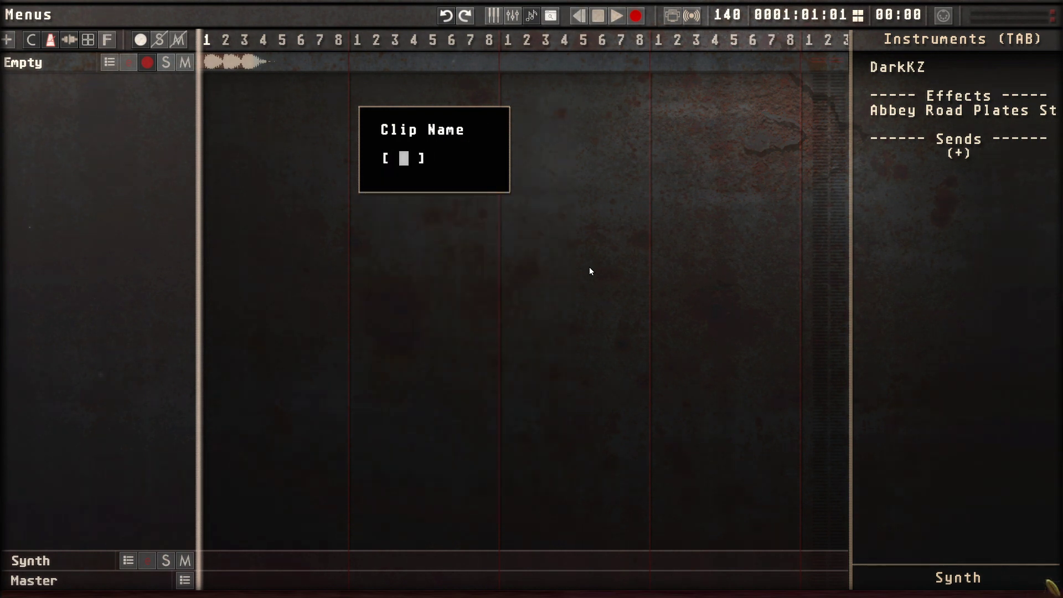
type("Testing")
key("Return")
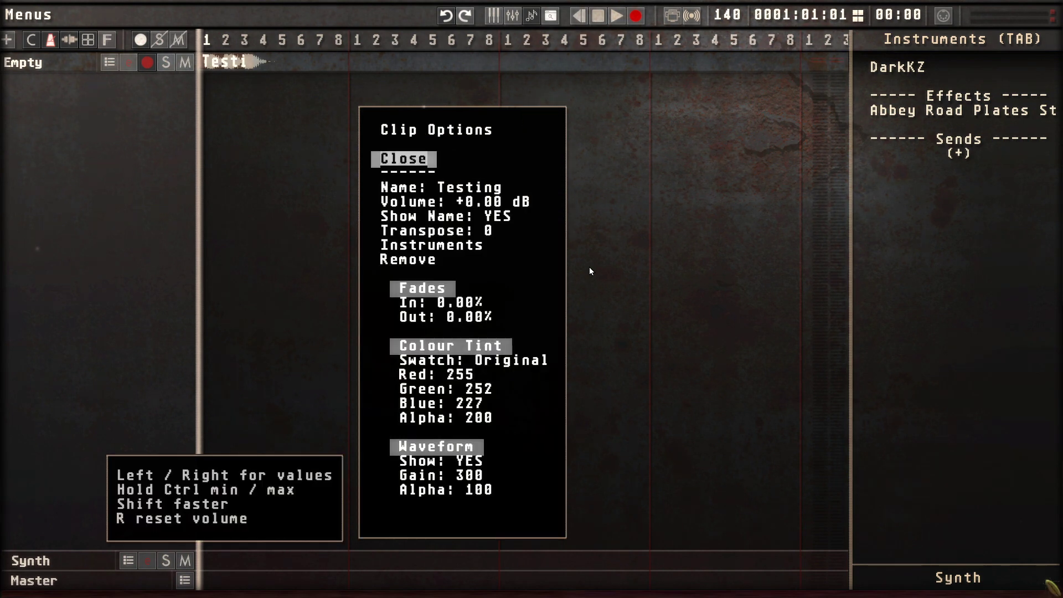
Browse the clip's colour tint swatches, including white, green and red, and set the swatch to yellow.
key("Down")
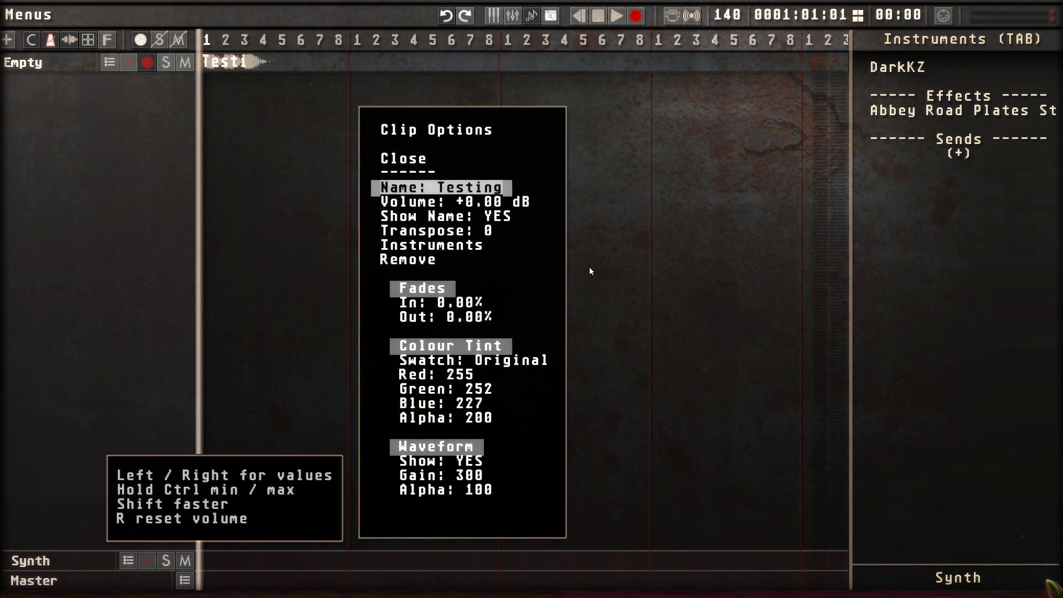
key("Down")
key("Down")
key("Down")
key("Down")
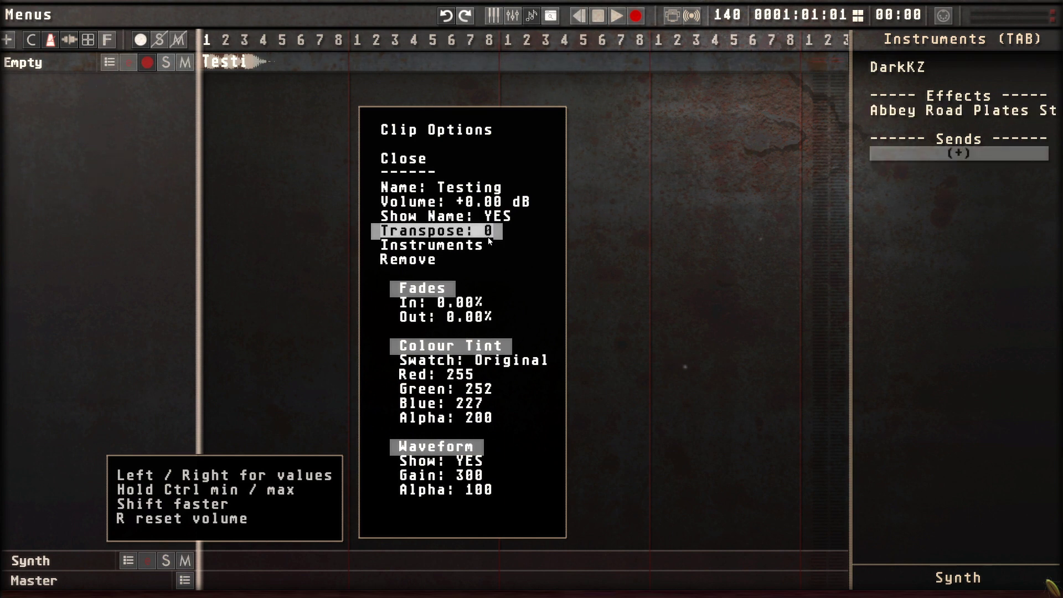
key("Down")
key("Down")
key("Down")
key("Down")
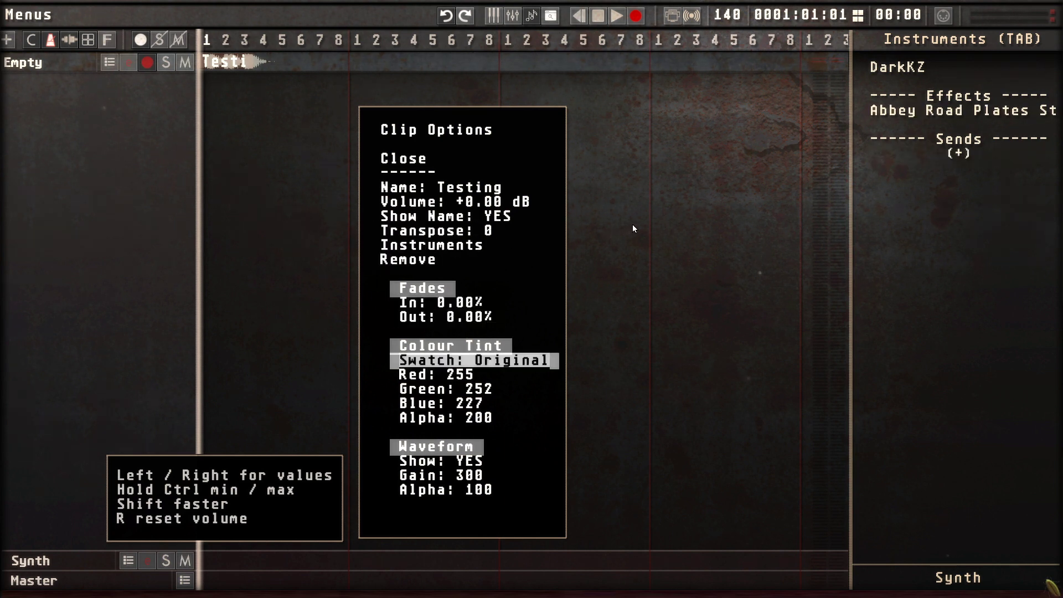
key("Left")
key("Right")
key("Right")
key("Right")
key("Right")
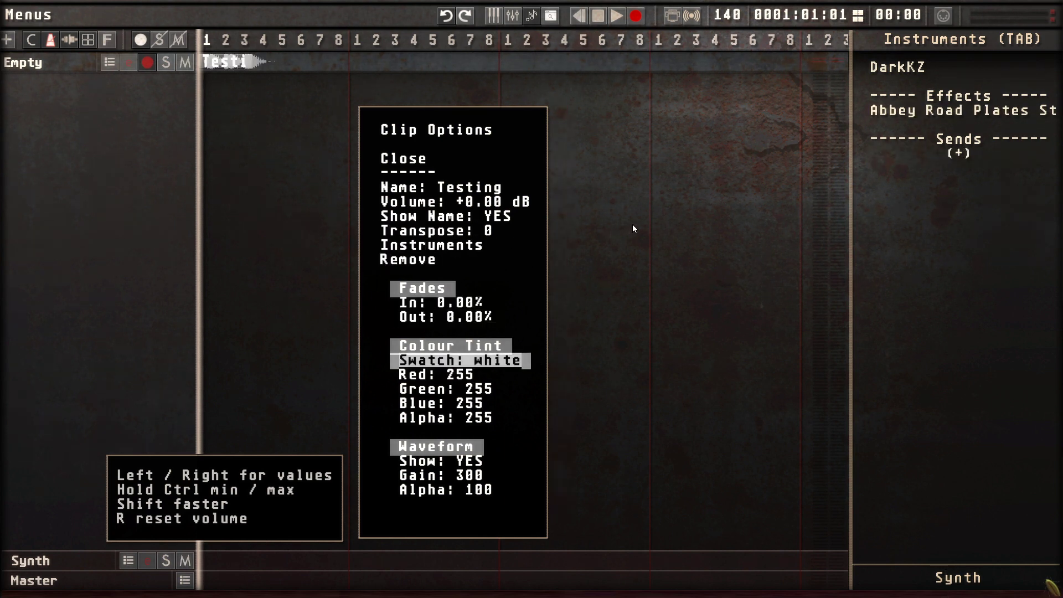
key("Right")
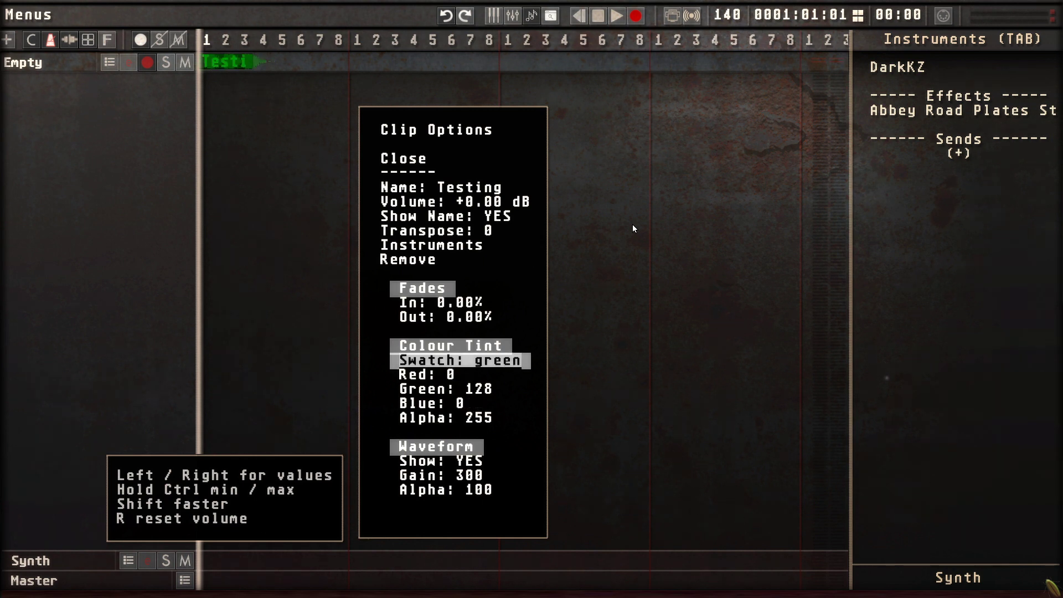
key("Right")
key("Right")
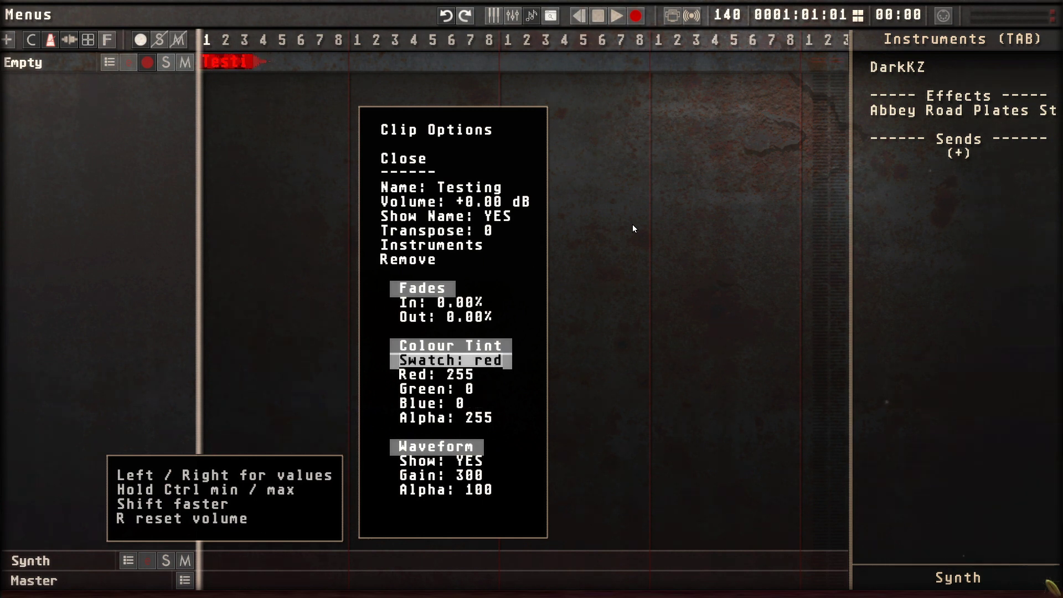
Try low alpha values for the clip's waveform, raise the waveform alpha to 255, and close the clip options.
key("Down")
key("Down")
key("Down")
key("Down")
key("Down")
key("Down")
key("Down")
key("Left")
key("Left")
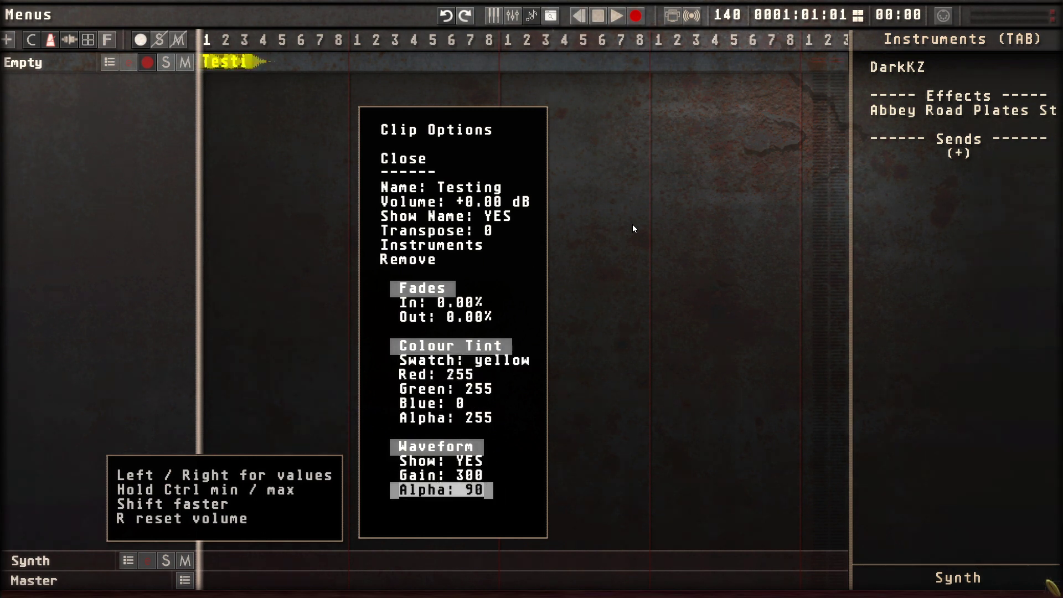
key("ctrl+Left")
key("Right")
key("Right")
key("Right")
key("Right")
key("Right")
key("Right")
key("Right")
key("Right")
key("Right")
key("Right")
key("Right")
key("Right")
key("Right")
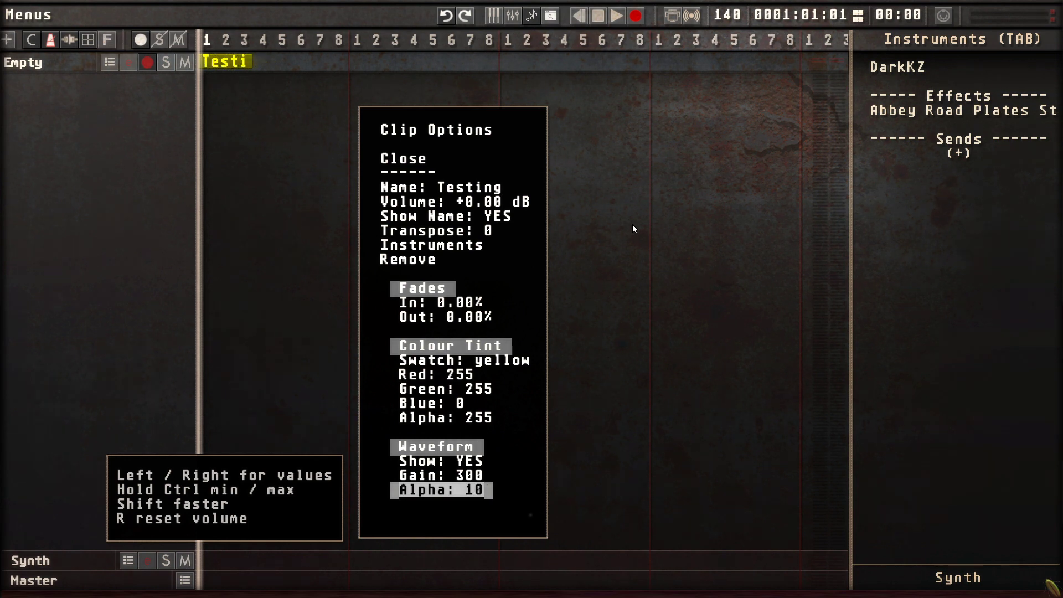
key("ctrl+Right")
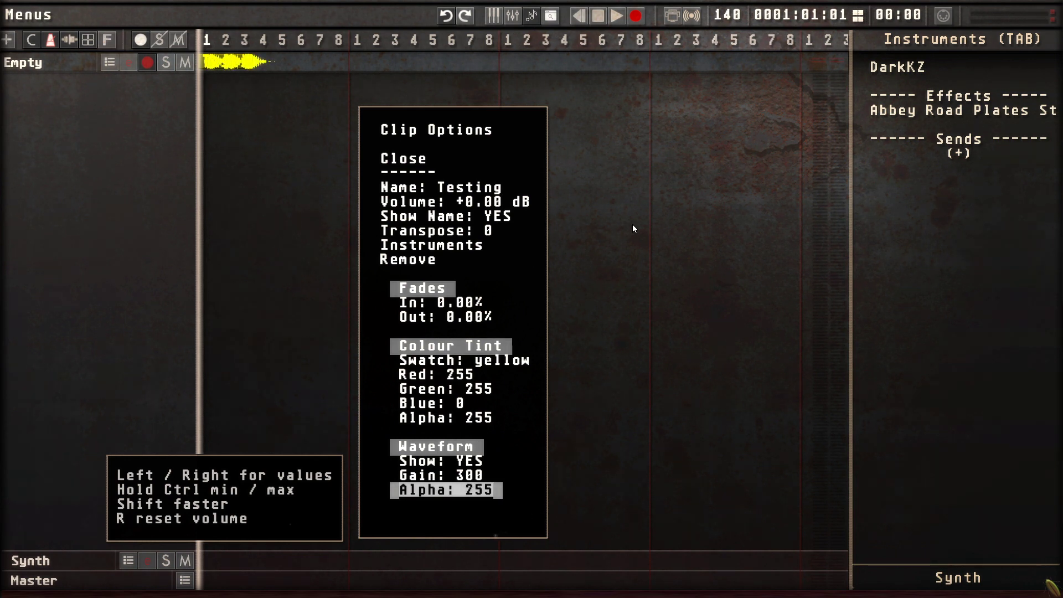
key("Left")
key("Left")
key("Left")
key("Left")
key("Down")
key("Return")
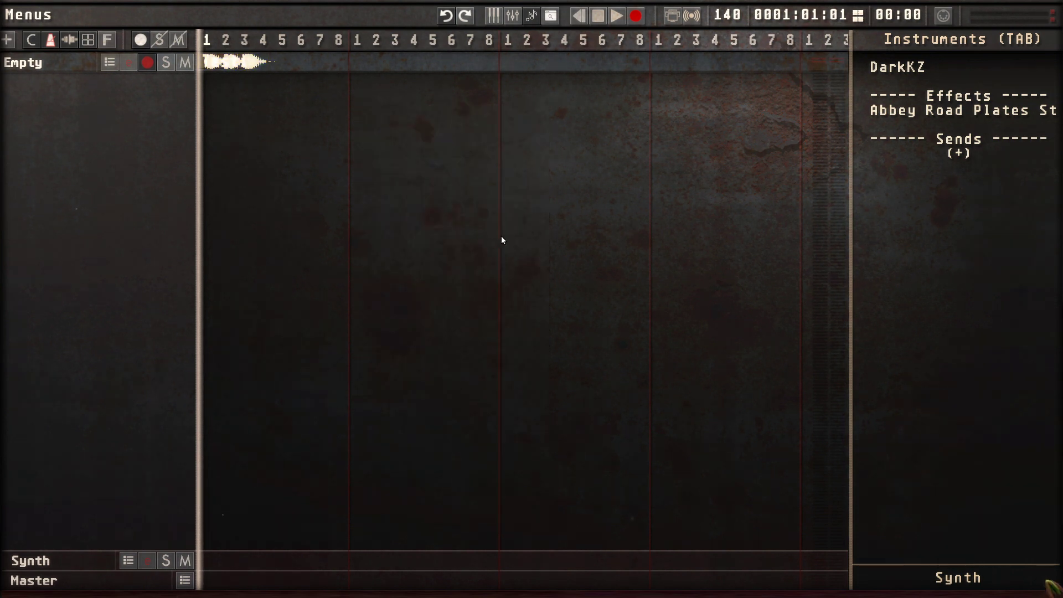
Move the playhead off the yellow clip and back to compare its highlighting, finishing at 0002:08:01.
key("space")
key("Right")
key("Right")
key("Right")
key("Right")
key("Right")
key("Right")
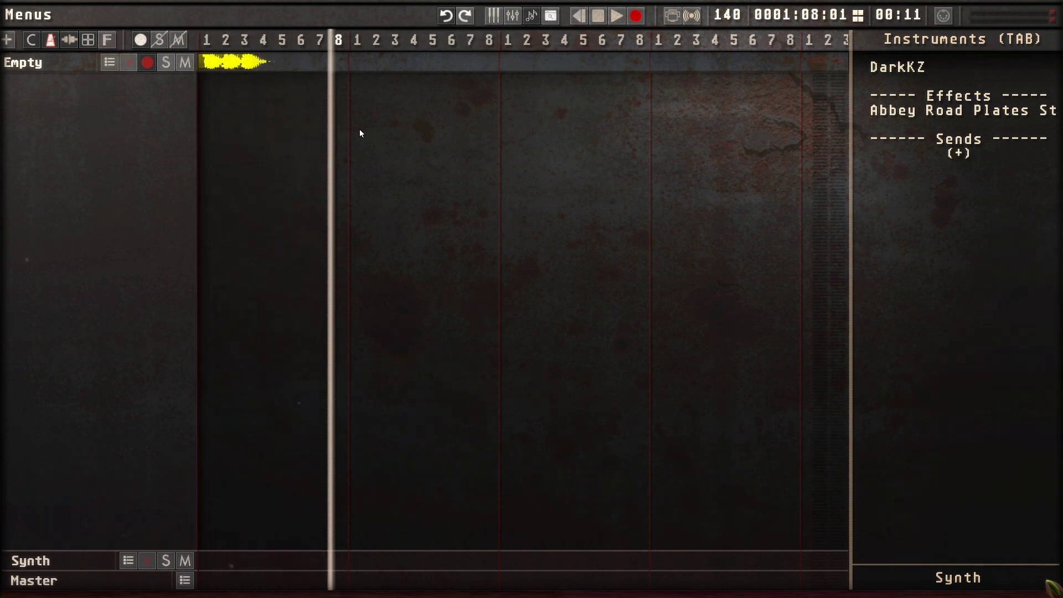
key("Left")
key("Left")
key("Left")
key("Left")
key("Left")
key("Left")
key("Left")
key("Left")
key("Left")
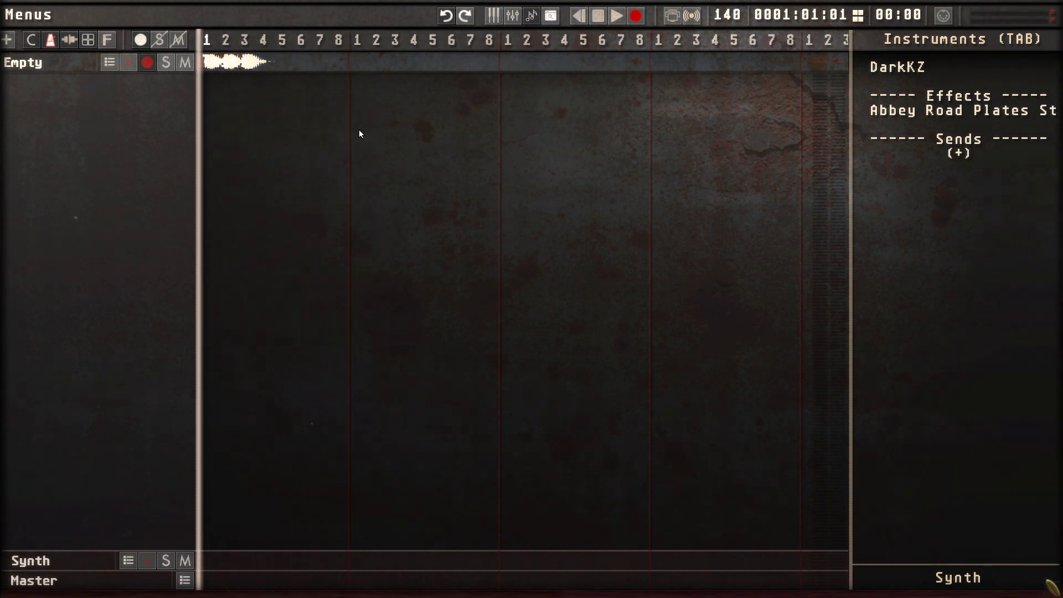
key("Right")
key("Right")
key("Right")
key("Right")
key("Right")
key("Right")
key("Right")
key("Right")
key("Right")
key("Right")
key("Right")
key("Right")
key("Right")
key("Right")
key("Right")
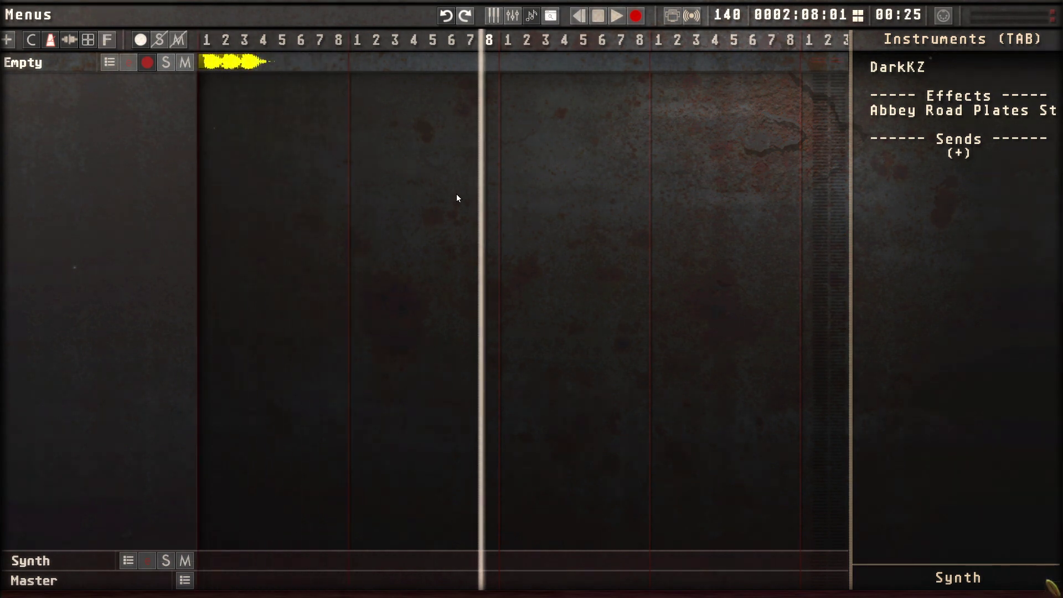
Open the yellow clip in the piano roll and show the note velocity events below the notes.
left_click(27, 16)
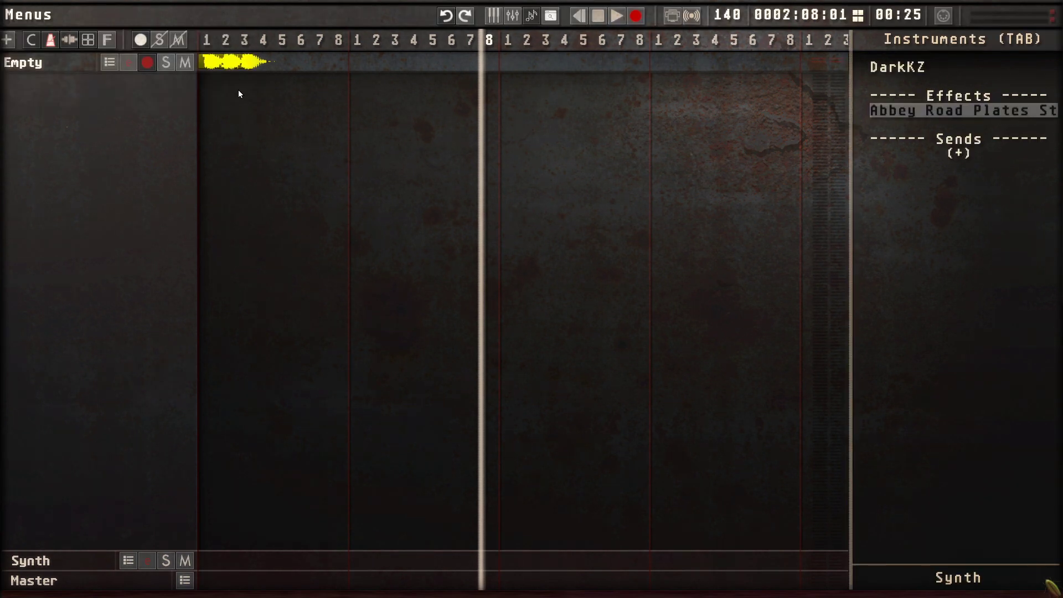
double_click(221, 63)
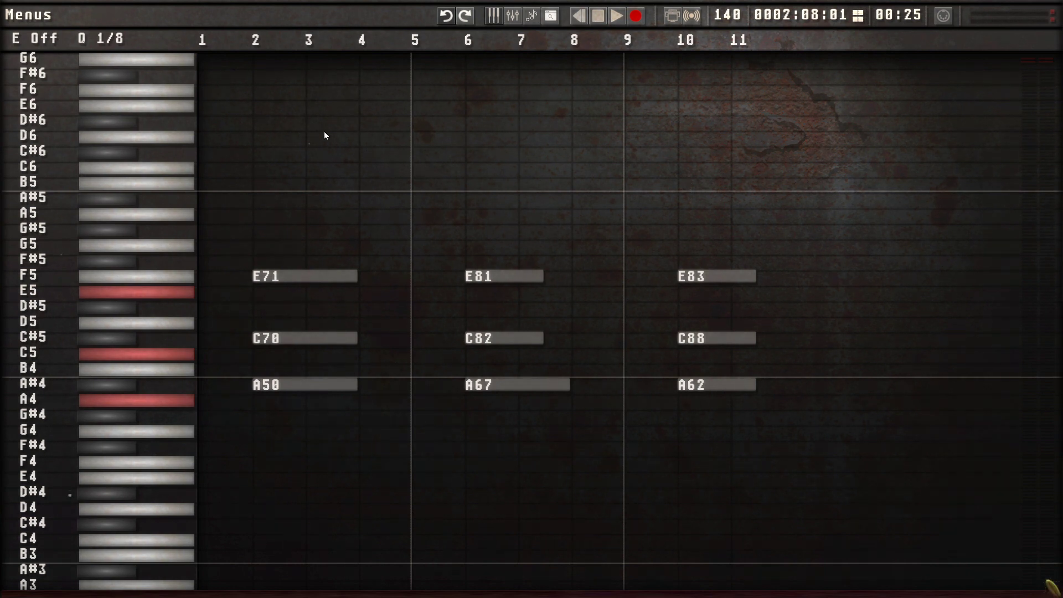
left_click(31, 39)
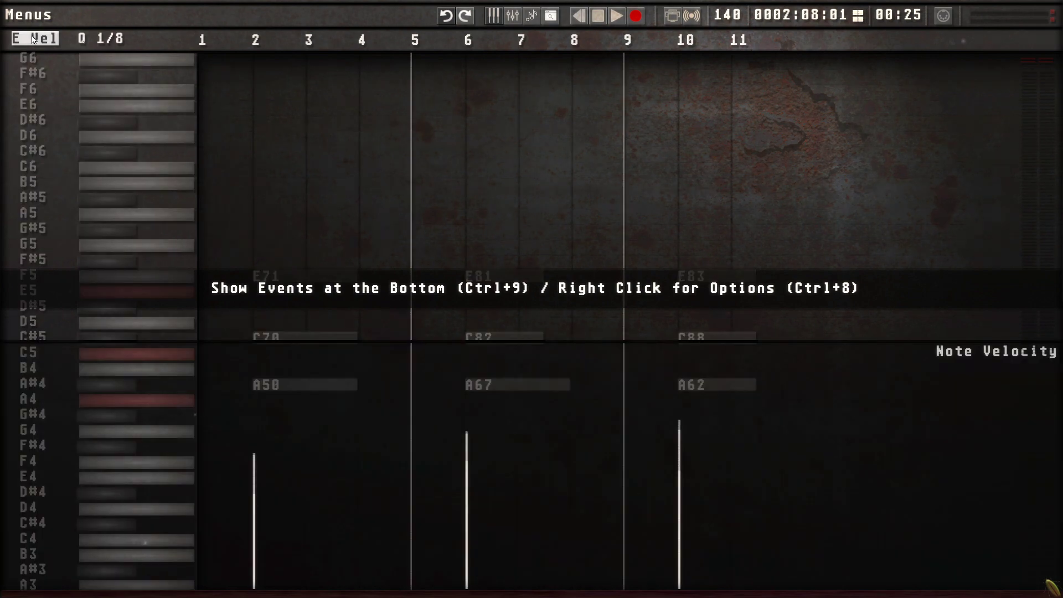
left_click(32, 38)
Review the events options, close them, and cycle through the event types back to Note Velocity.
right_click(35, 40)
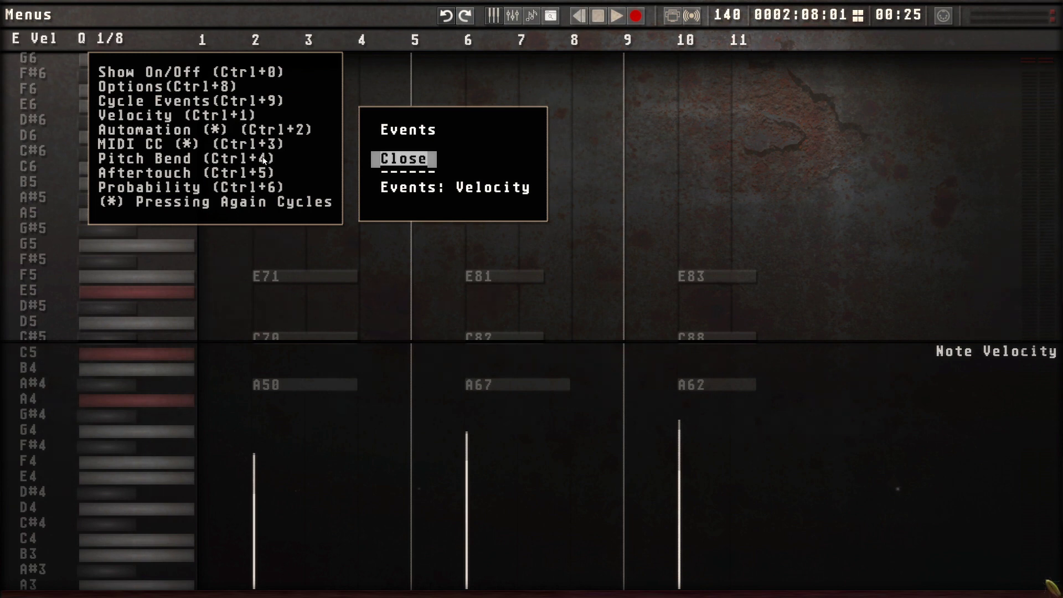
left_click(412, 161)
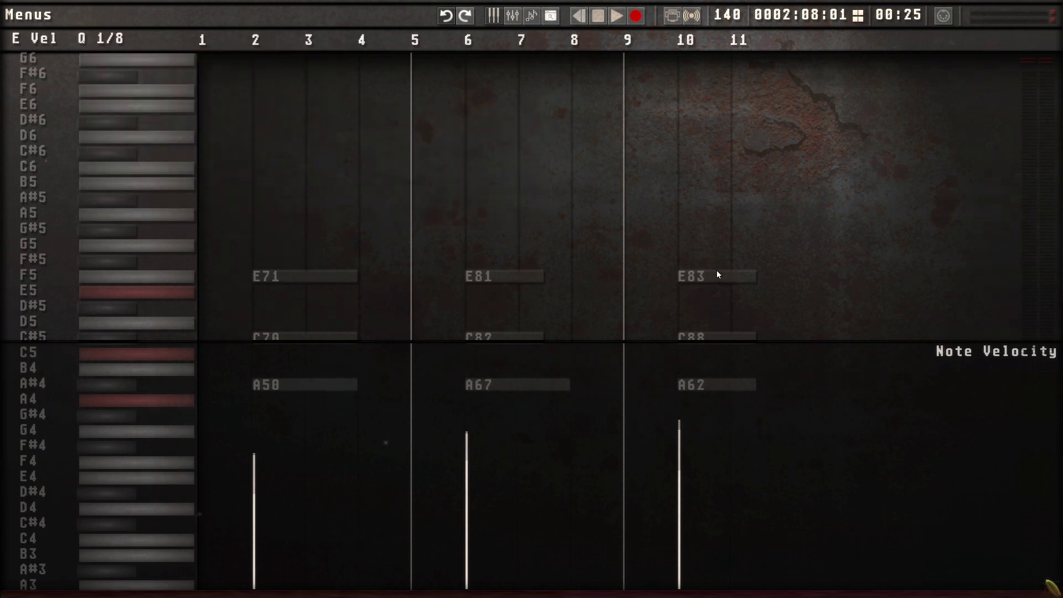
key("e")
key("e")
key("e")
key("e")
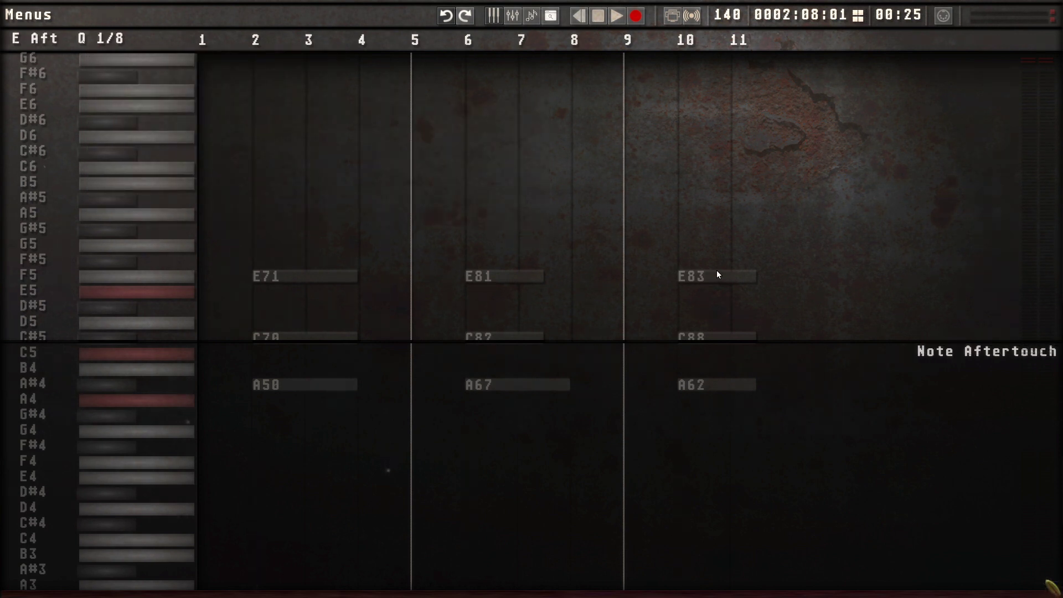
key("e")
key("e")
key("e")
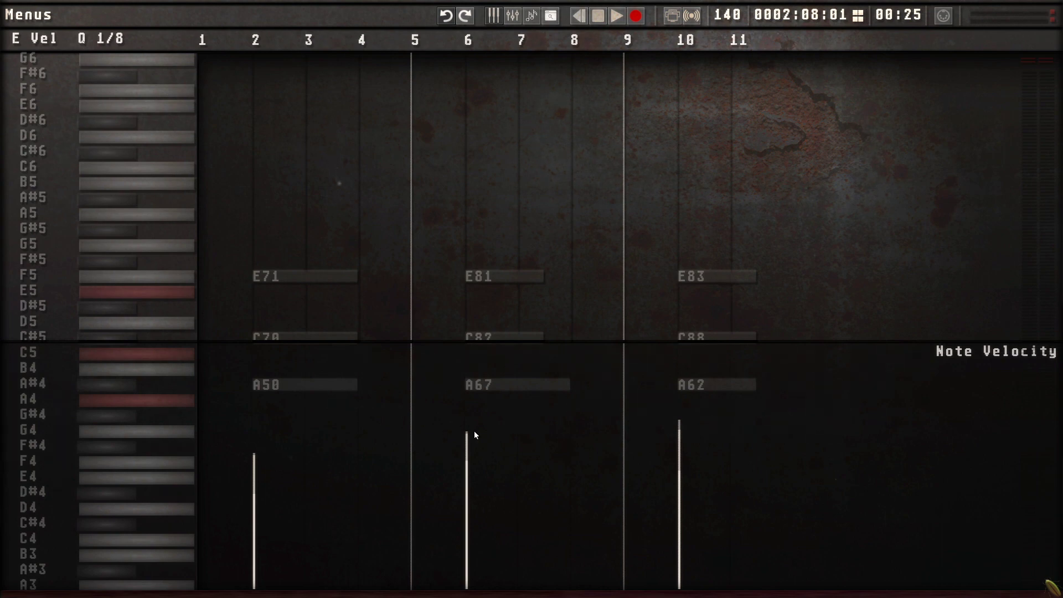
Raise the velocity of all notes by about 14, and set the C note at beat 6 to 104.
left_click_drag(465, 441, 490, 425)
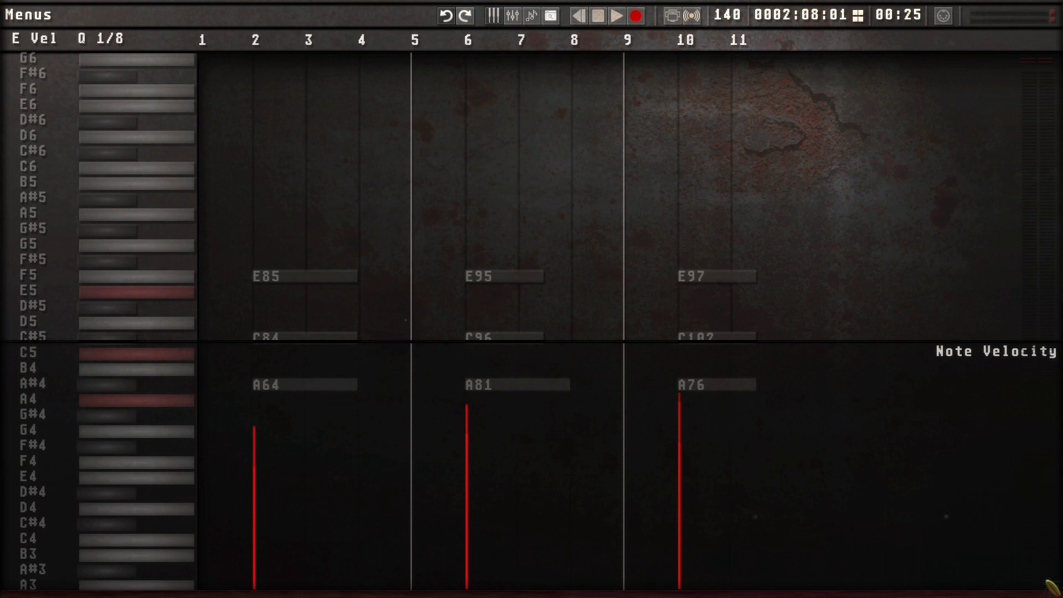
left_click(467, 419)
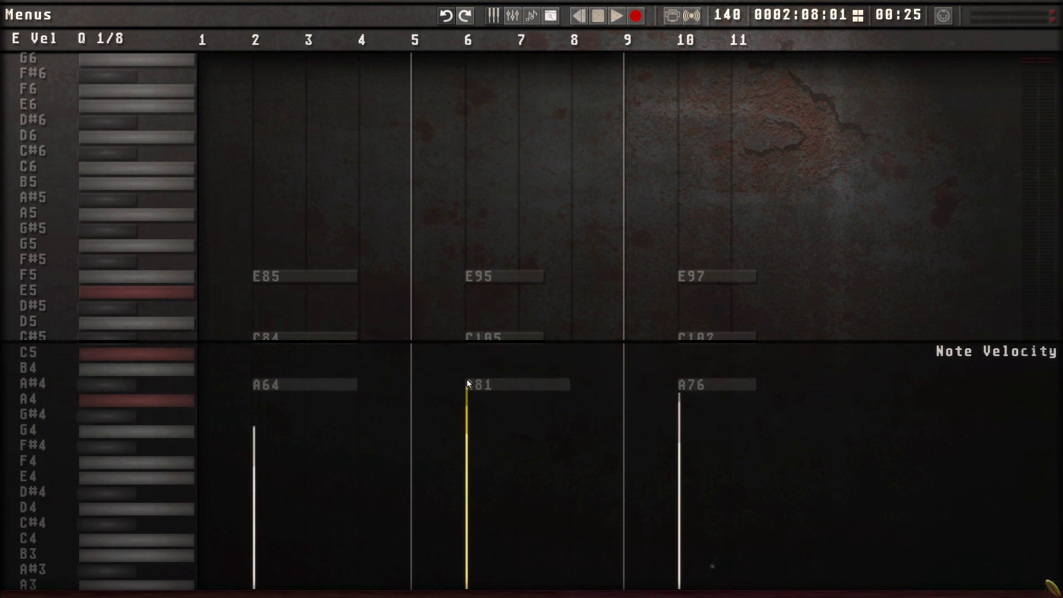
left_click_drag(468, 378, 466, 452)
Cycle the event type from Note Velocity through Automation, MIDI CC and Pitch Bend to Event Probability.
key("e")
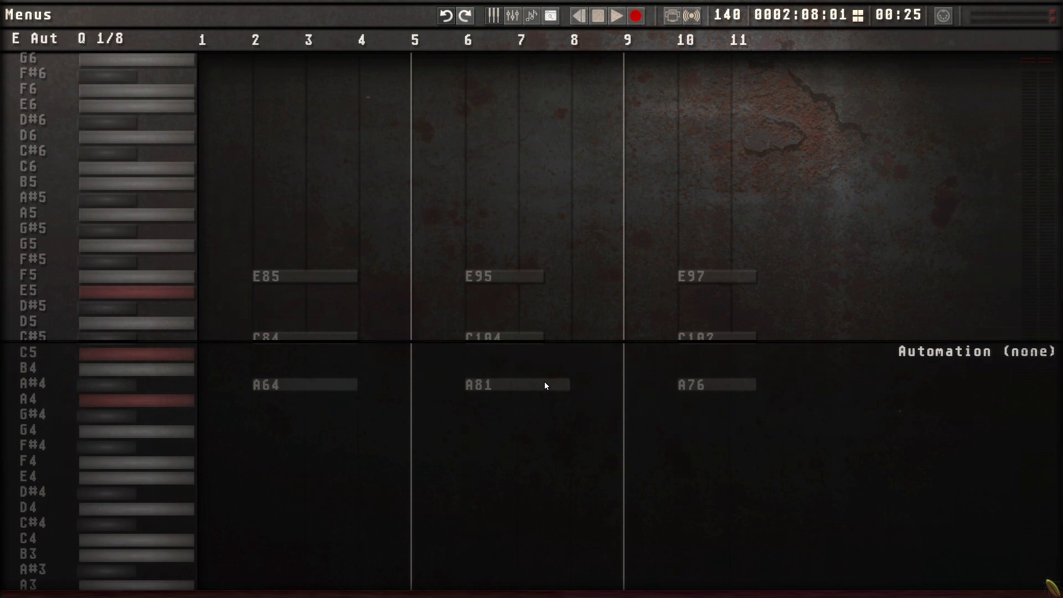
key("e")
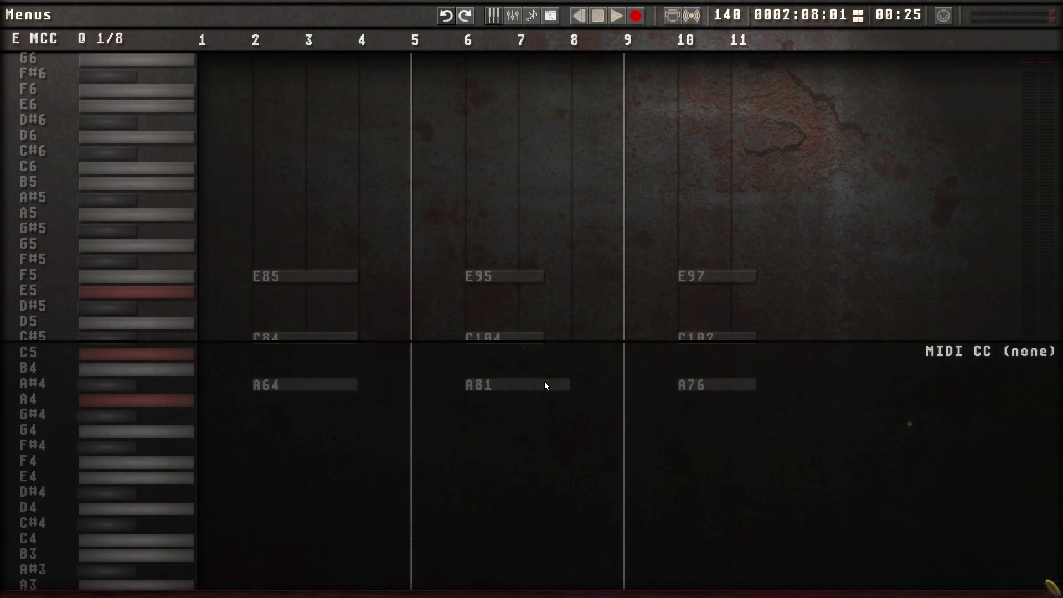
key("e")
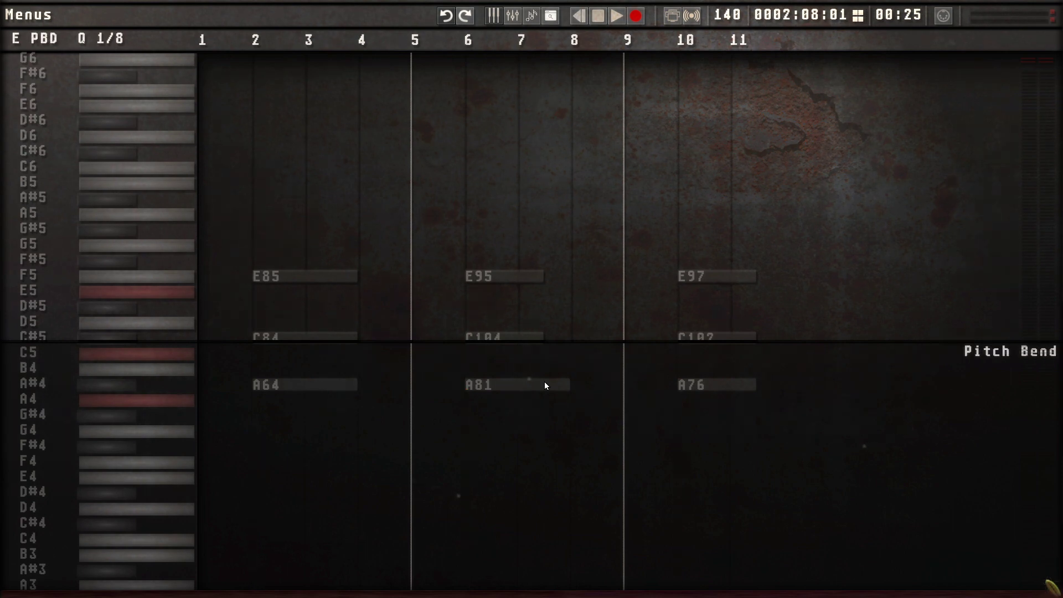
key("e")
key("e")
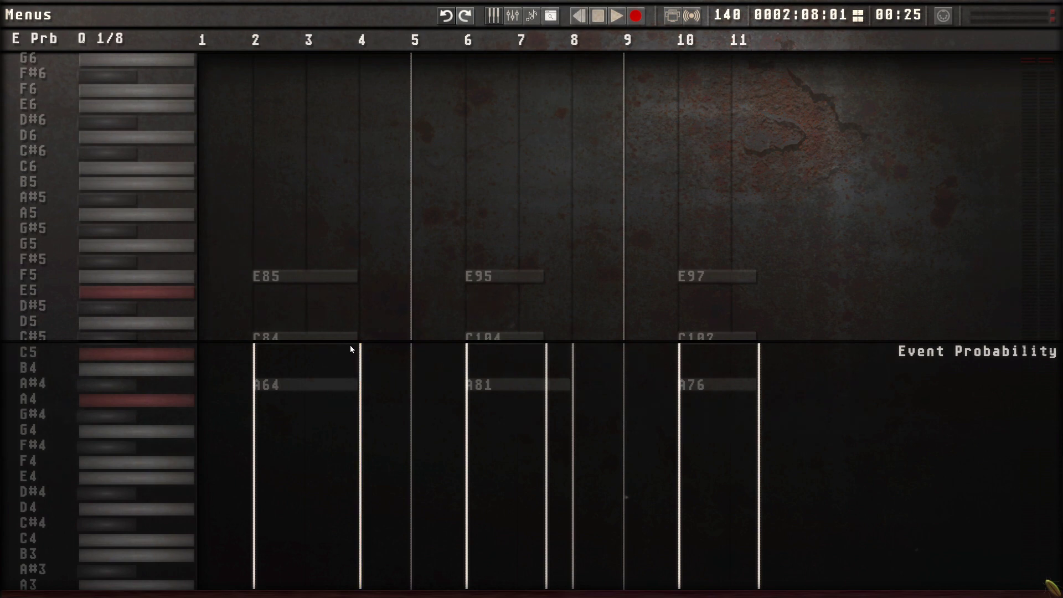
Lower the probability of all the clip's events to about one eighth, and return to the track view.
left_click_drag(364, 348, 358, 418)
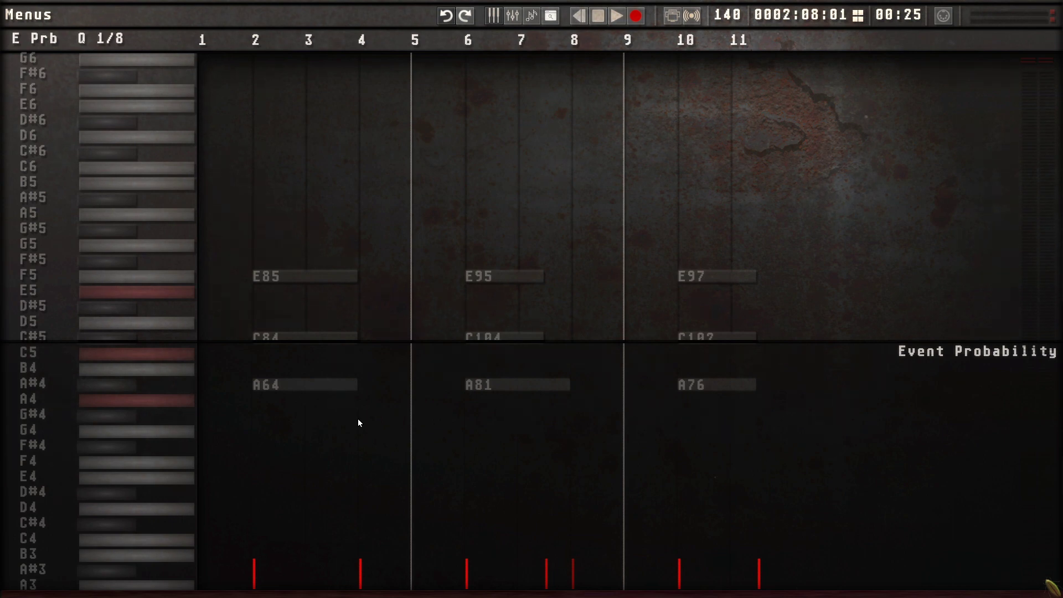
mouse_move(358, 423)
left_mouse_down()
mouse_move(368, 413)
mouse_move(362, 429)
left_mouse_up()
mouse_move(364, 422)
left_mouse_down()
mouse_move(367, 407)
mouse_move(366, 422)
left_mouse_up()
key("Escape")
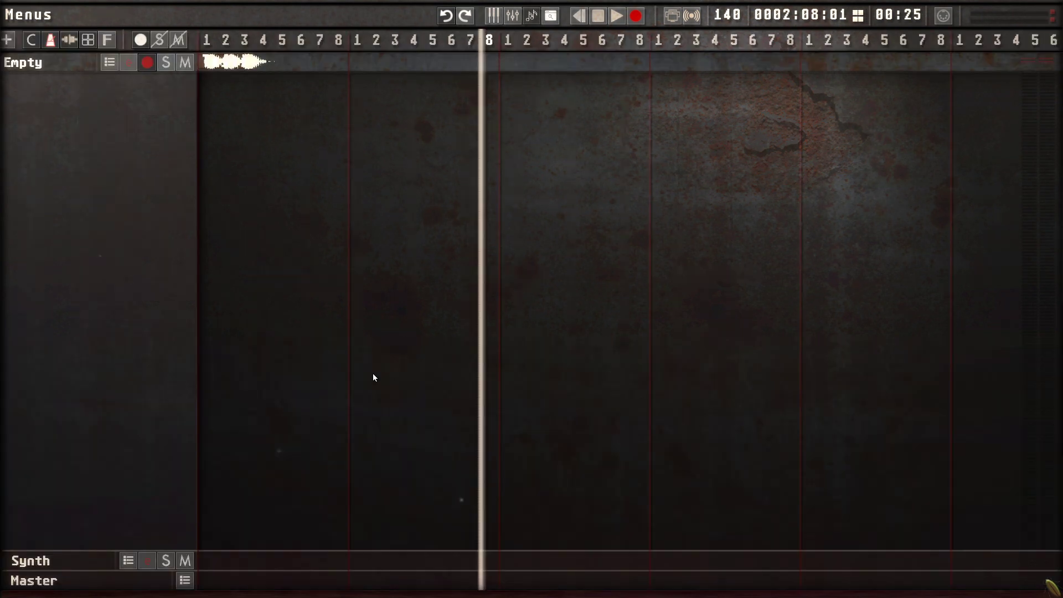
Move the playhead back to 0001:01:01, duplicate the clip once on the Empty track, and play the arrangement.
key("Left")
key("Left")
key("Left")
key("Left")
key("Left")
key("Left")
key("Left")
key("Left")
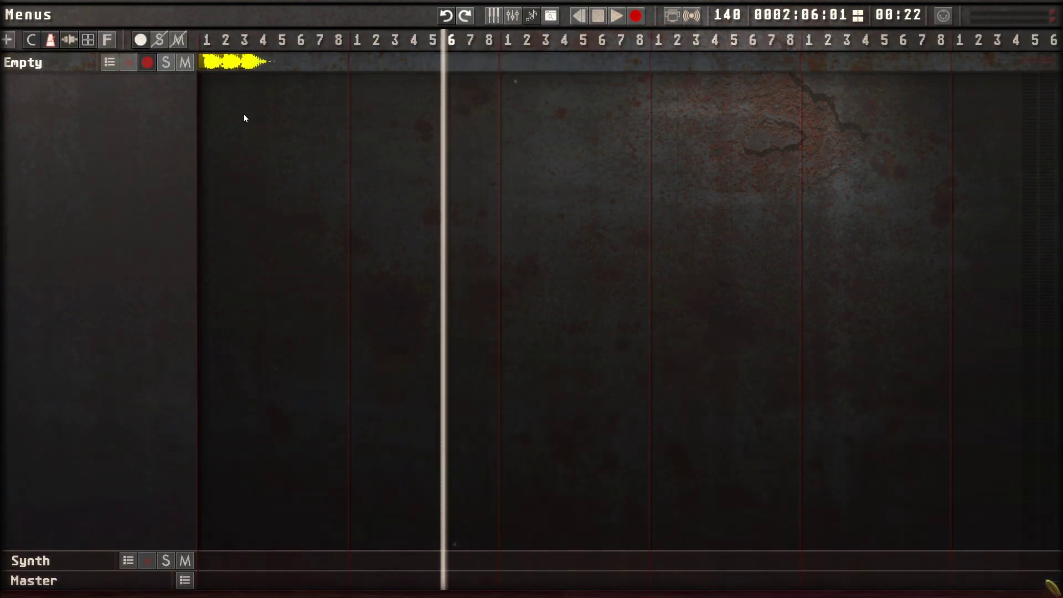
key("Home")
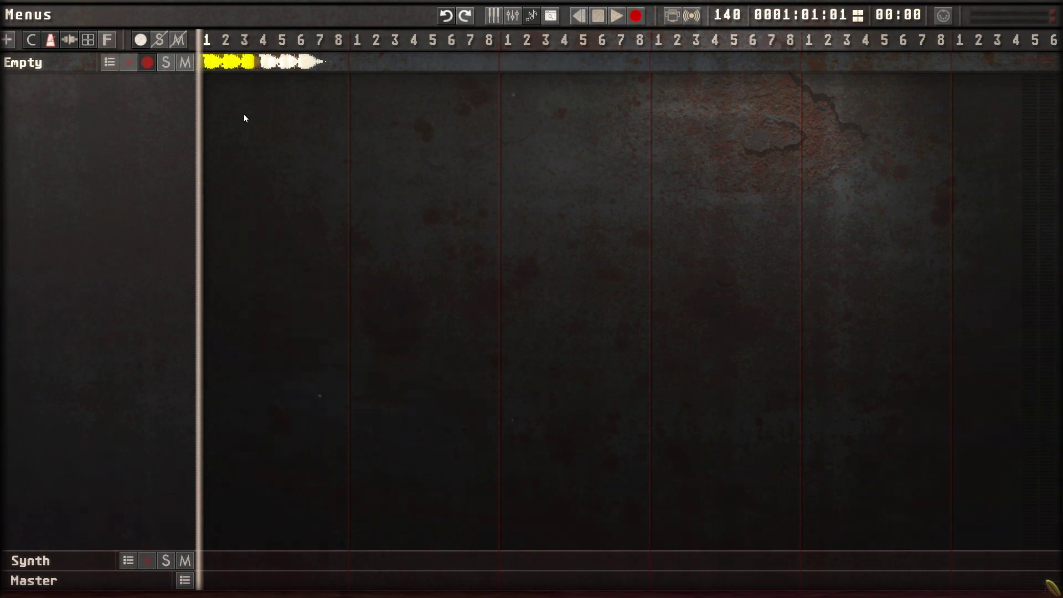
key("space")
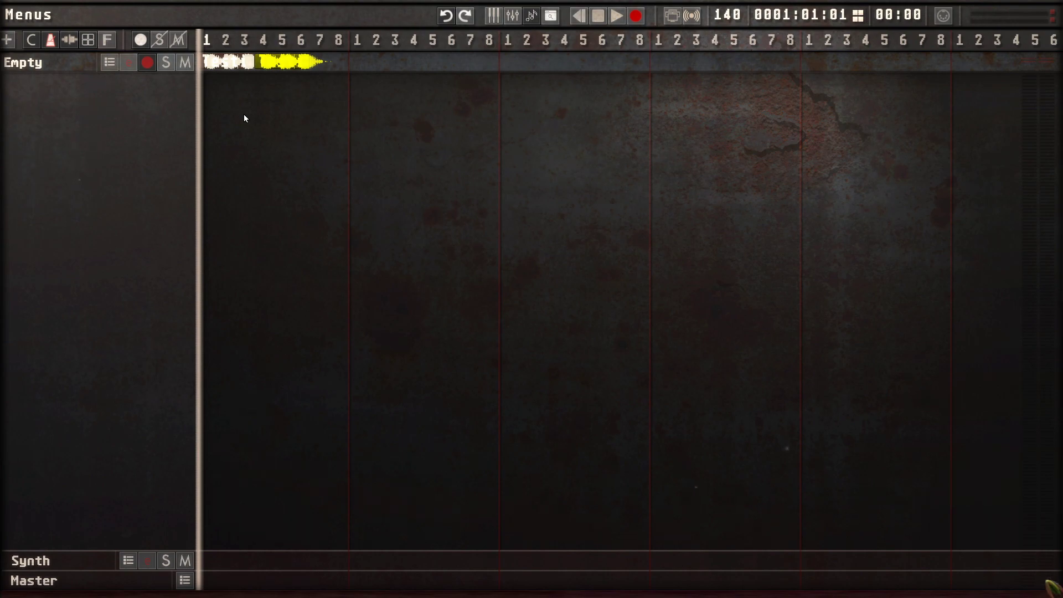
Delete the first clip, and raise the event probability of the remaining clip to about one third.
key("Delete")
key("Return")
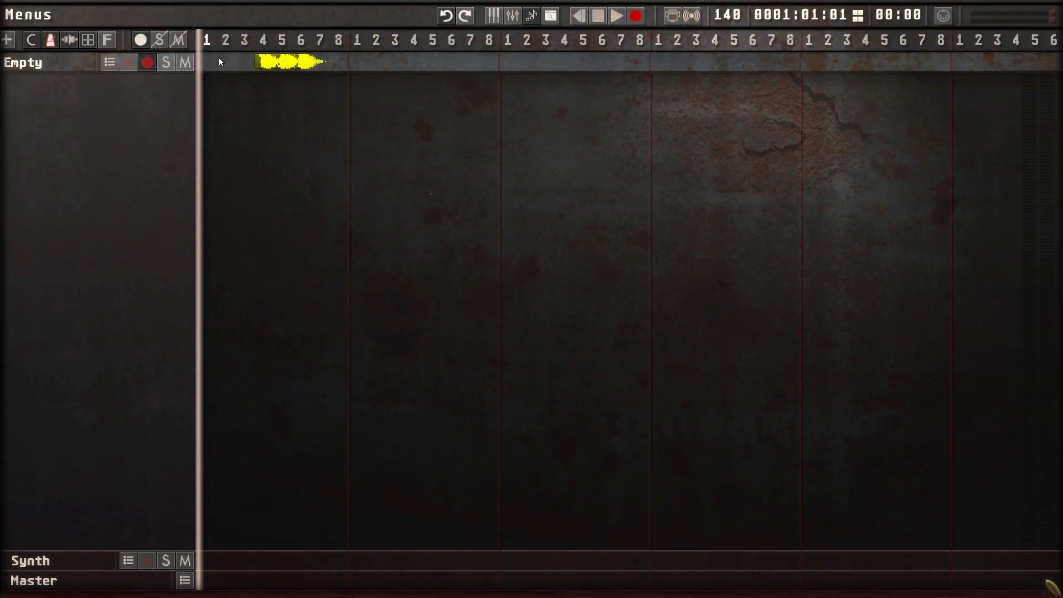
key("Tab")
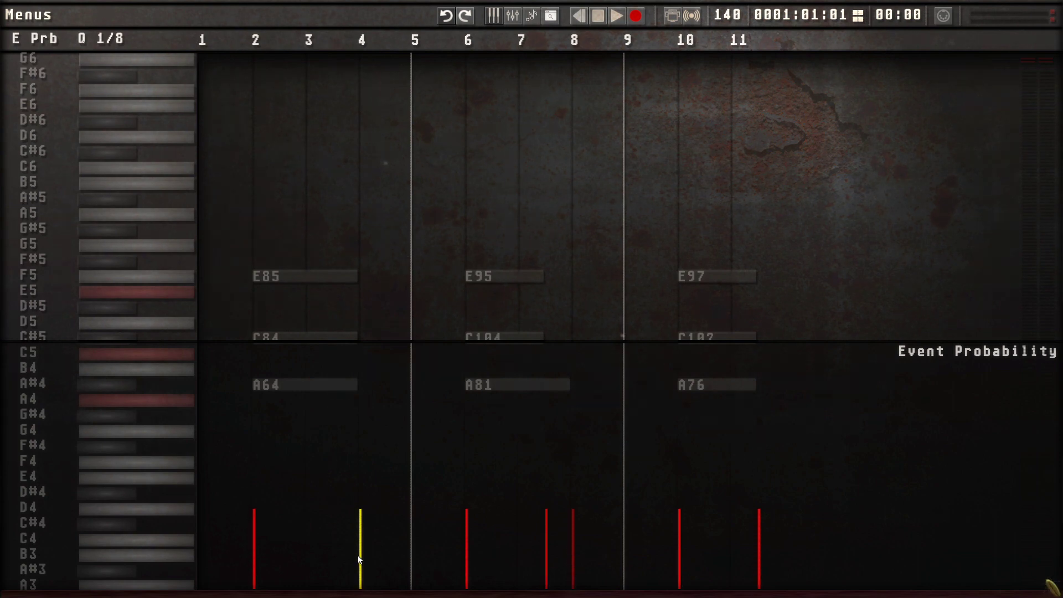
key("Tab")
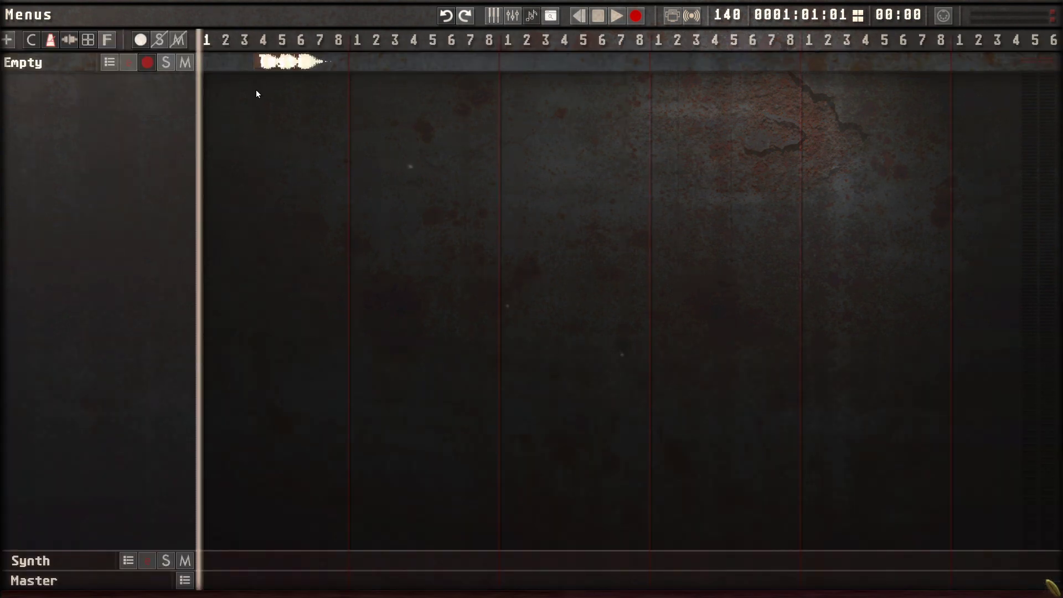
Duplicate the remaining clip with the playhead at 0001:04:01 and play both clips.
left_click(260, 41)
key("ctrl+v")
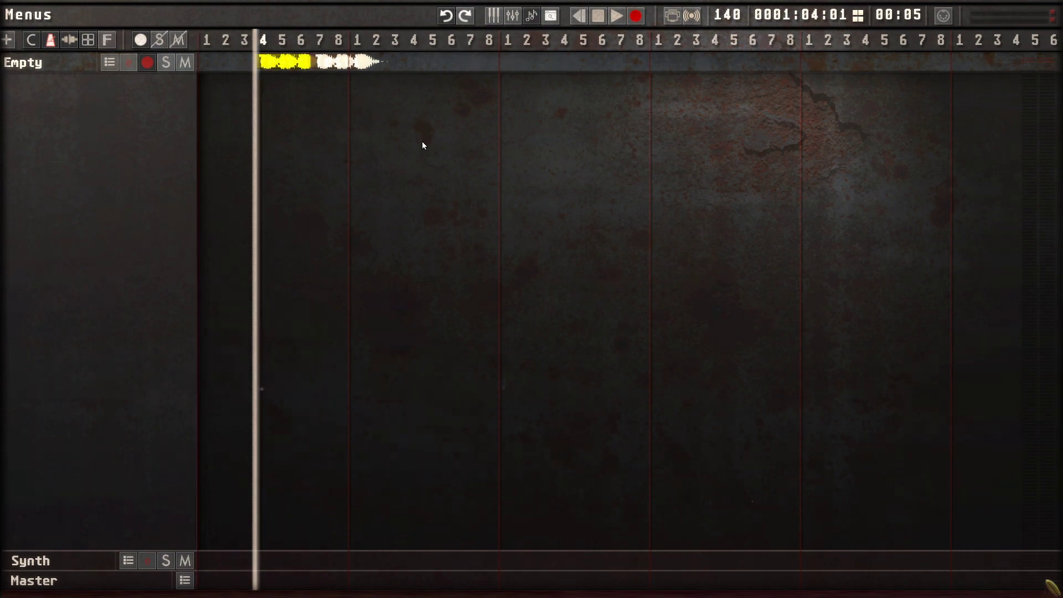
key("space")
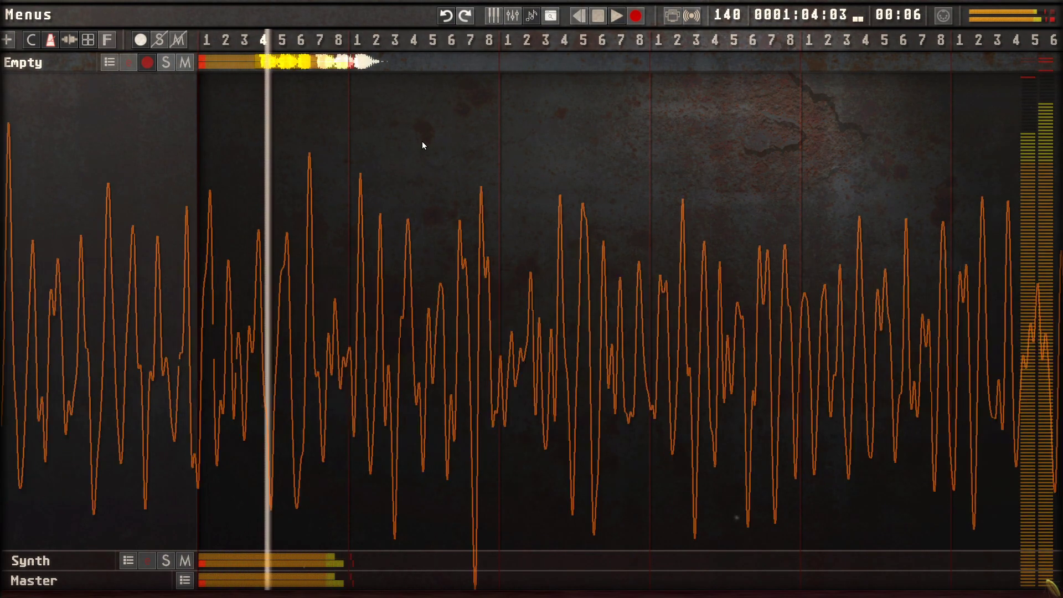
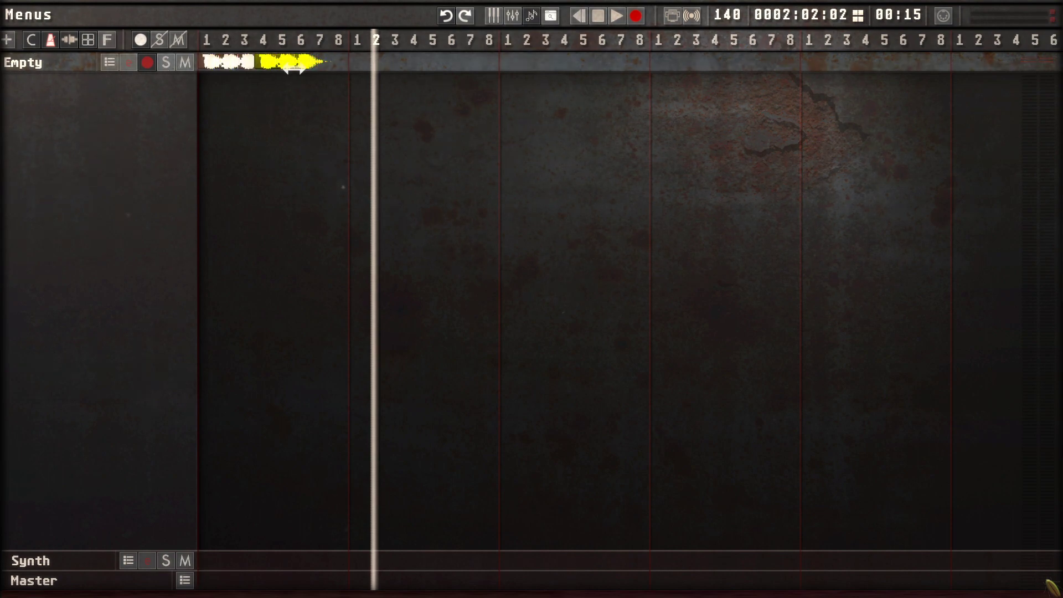
Delete the second clip, then open the remaining clip and raise all its events to full probability.
key("Delete")
key("Return")
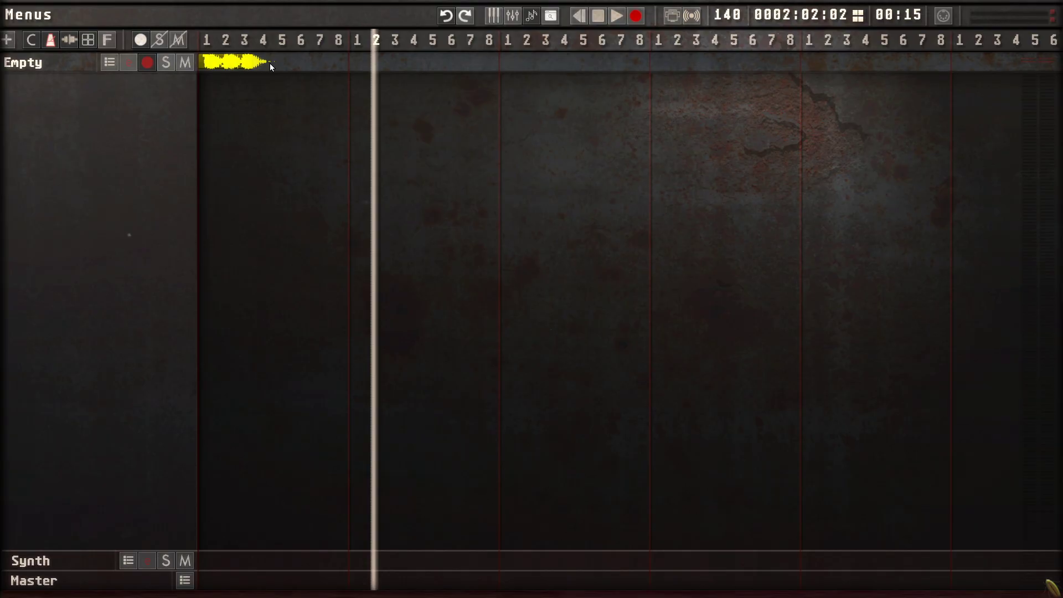
double_click(225, 64)
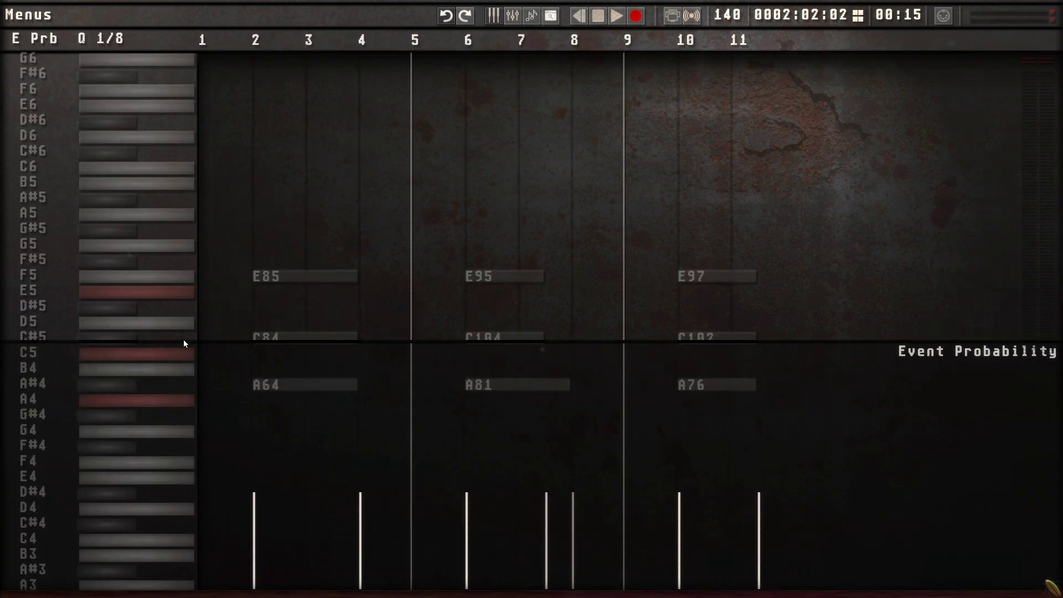
left_click_drag(256, 499, 263, 315)
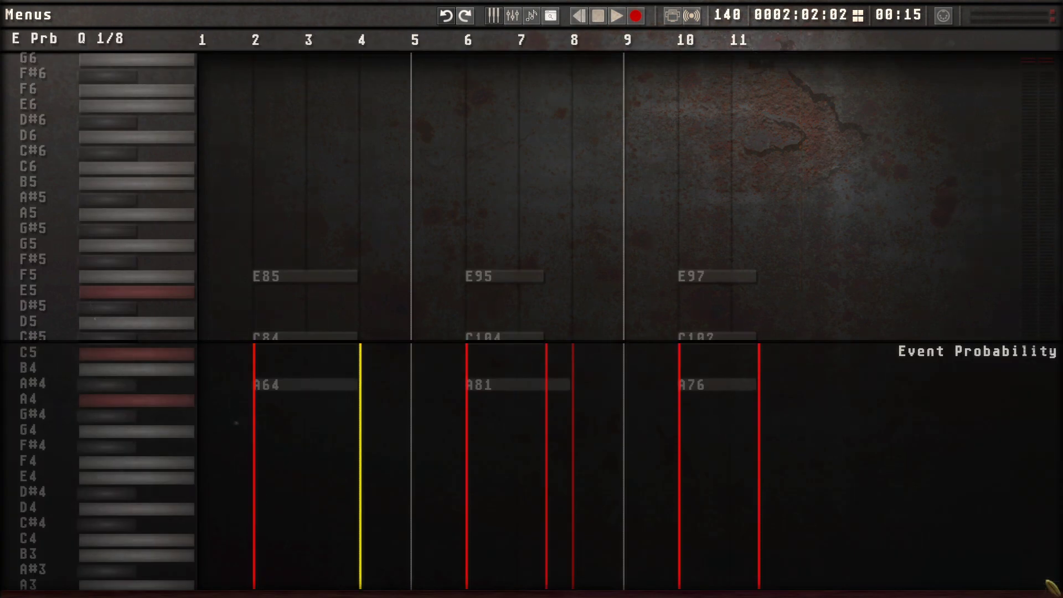
Lower the probability of the note-end events at beat 4 to the minimum.
left_click(360, 373)
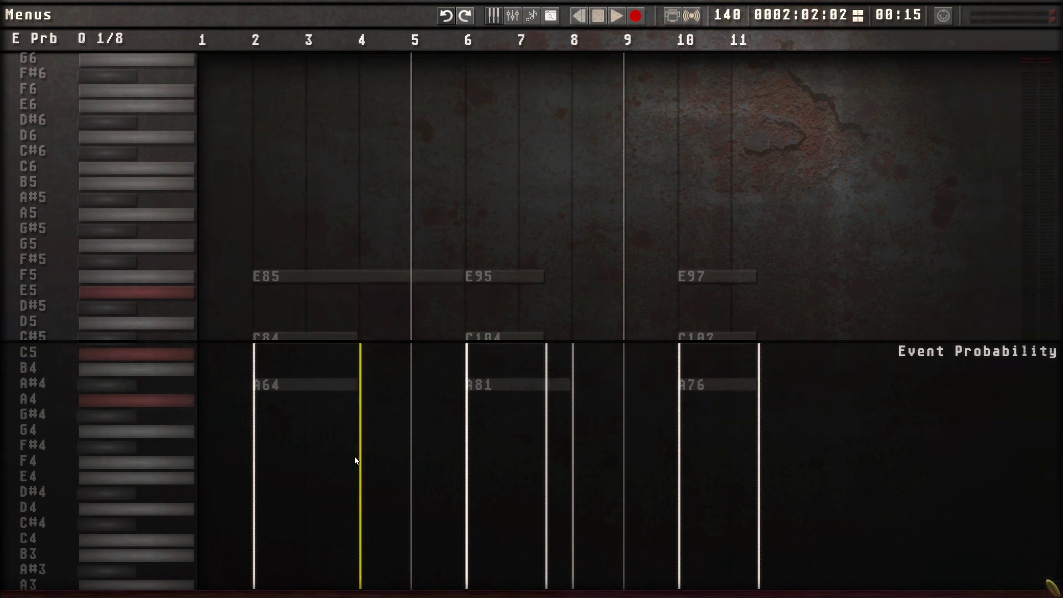
left_click(413, 359)
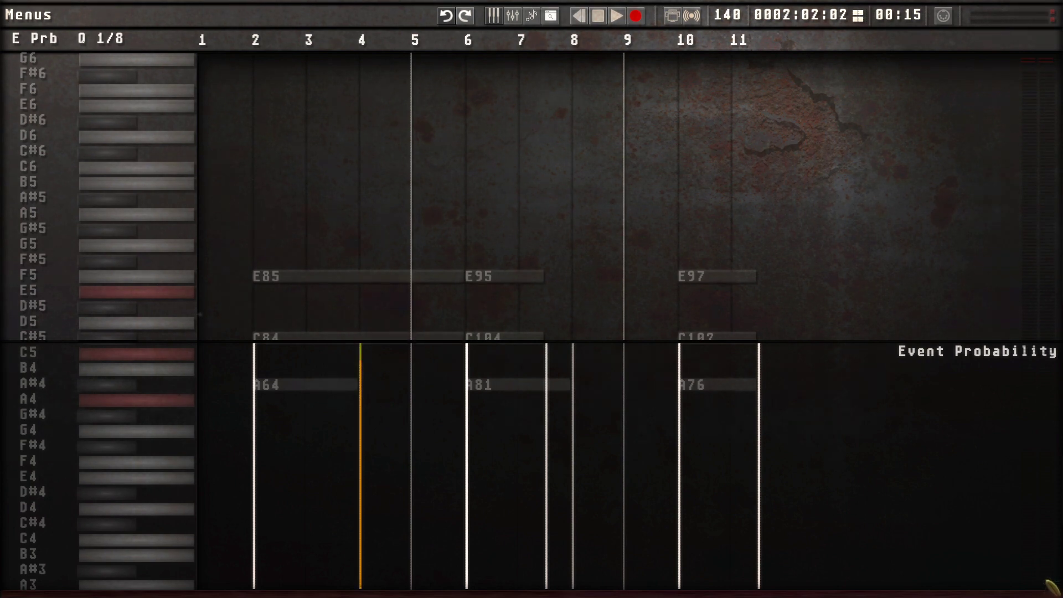
left_click_drag(360, 349, 353, 479)
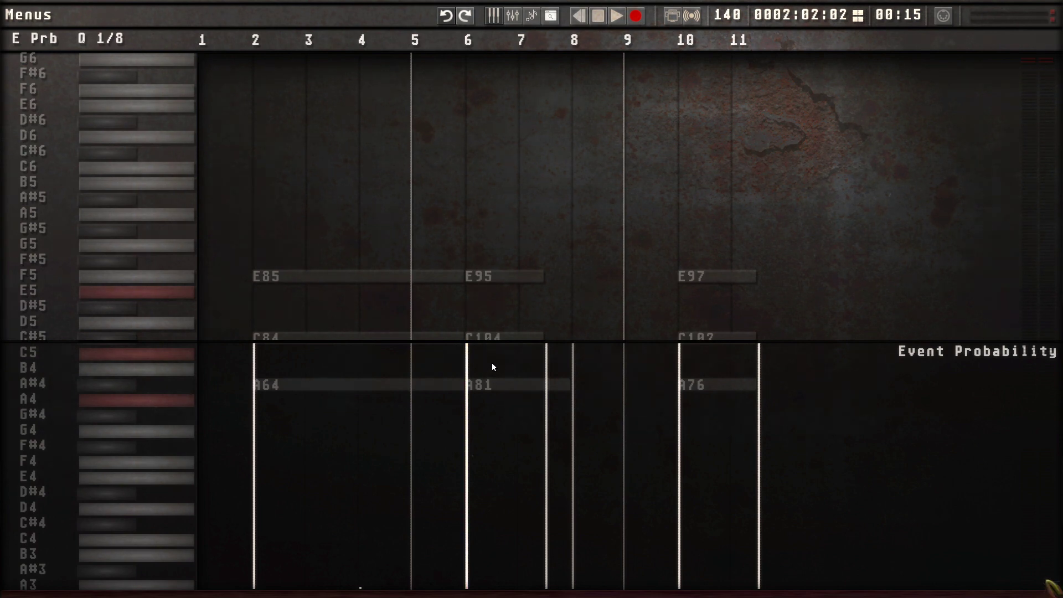
Select all events, lower their probability to the minimum, and raise it to about one eighth.
key("ctrl+a")
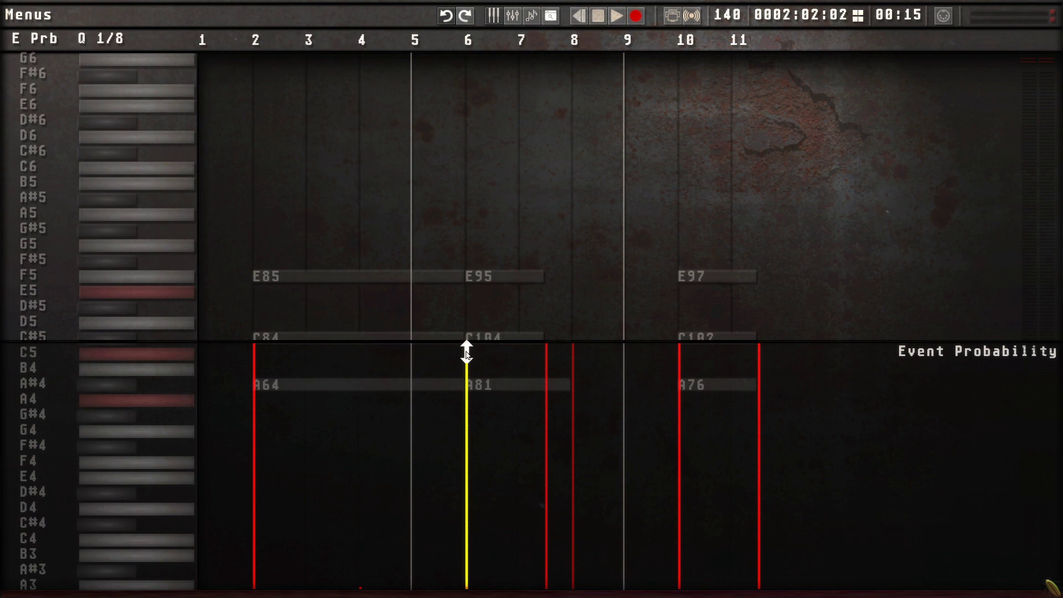
left_click_drag(465, 351, 465, 531)
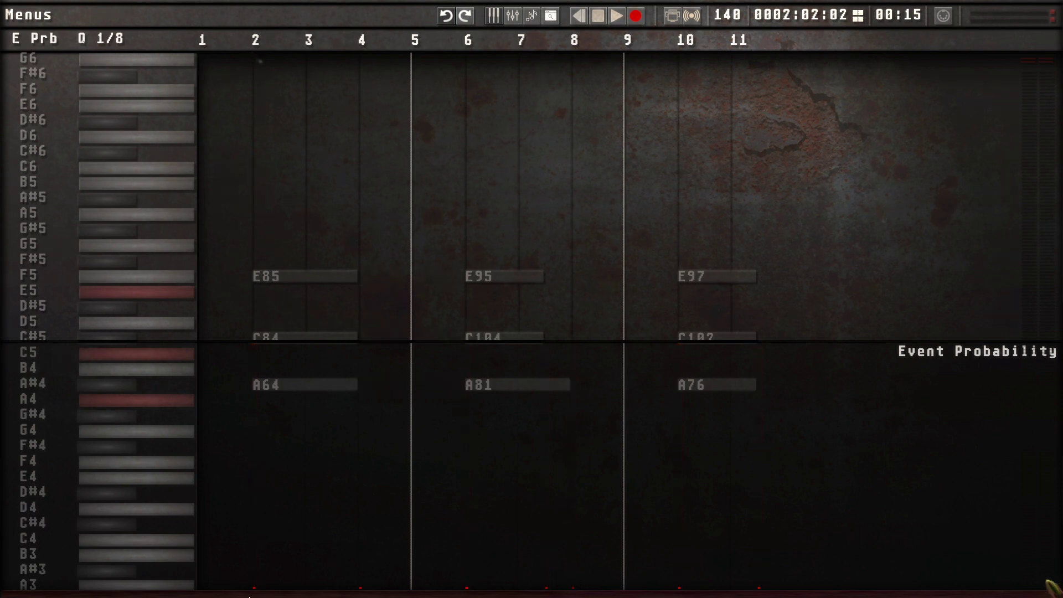
left_click(267, 573)
mouse_move(254, 584)
left_mouse_down()
mouse_move(257, 546)
mouse_move(256, 578)
left_mouse_up()
left_click(258, 570)
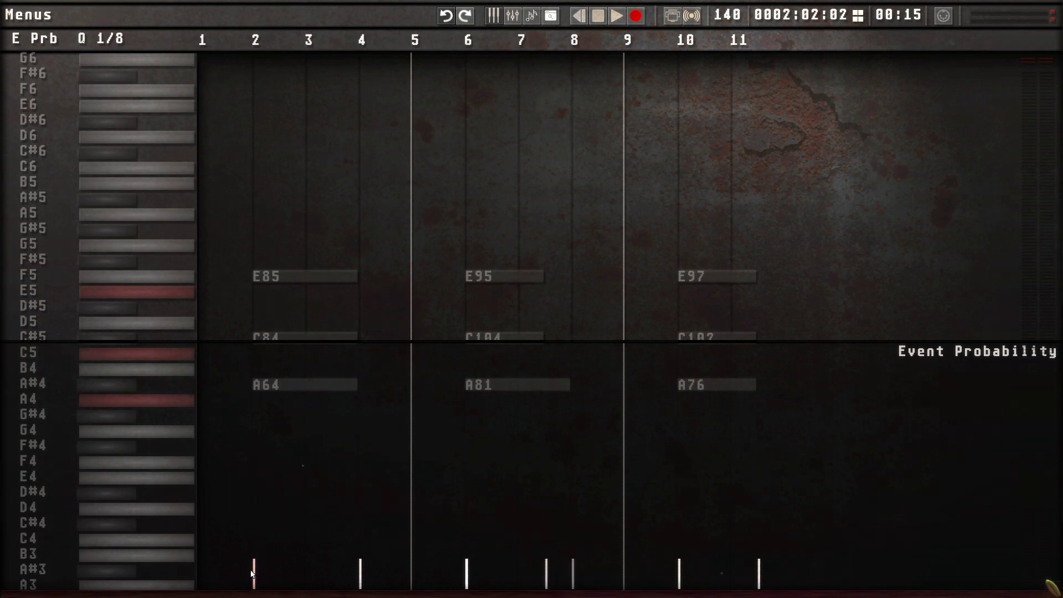
Remove the A note at beat 2, and raise the remaining notes' start and end events at beats 2 and 4 to full probability.
right_click(255, 564)
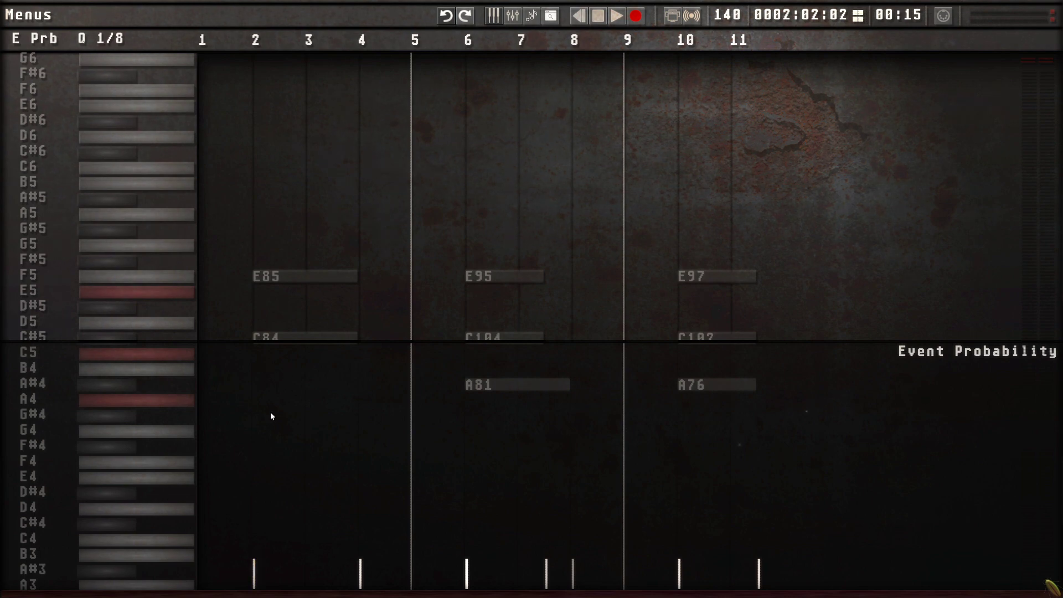
key("shift+Right")
key("shift+Right")
key("shift+Right")
left_click_drag(255, 567, 266, 405)
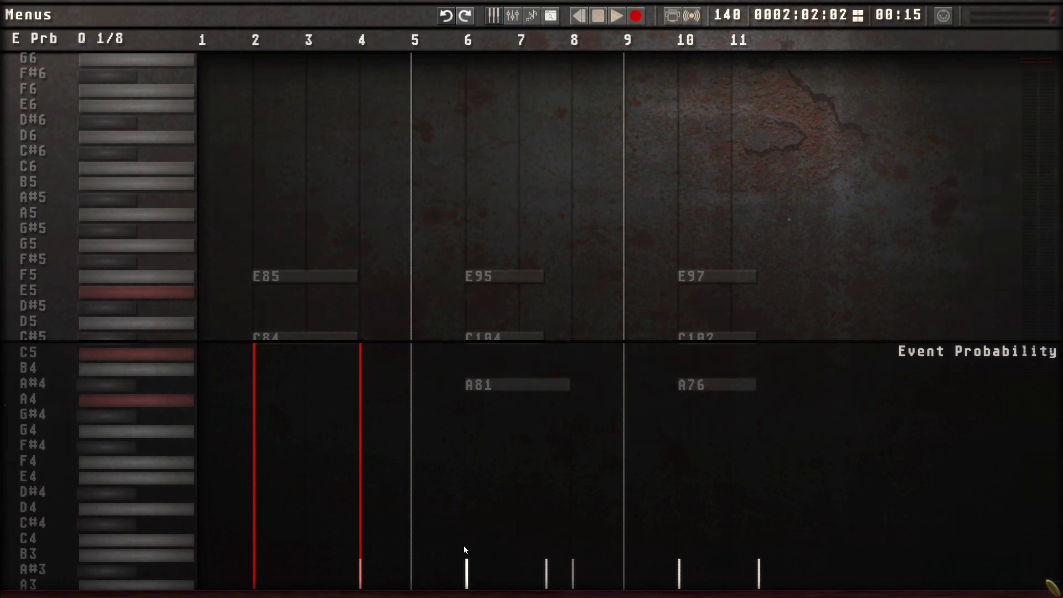
Return to the track view, duplicate the clip three times from the song start, and play the sequence.
key("Escape")
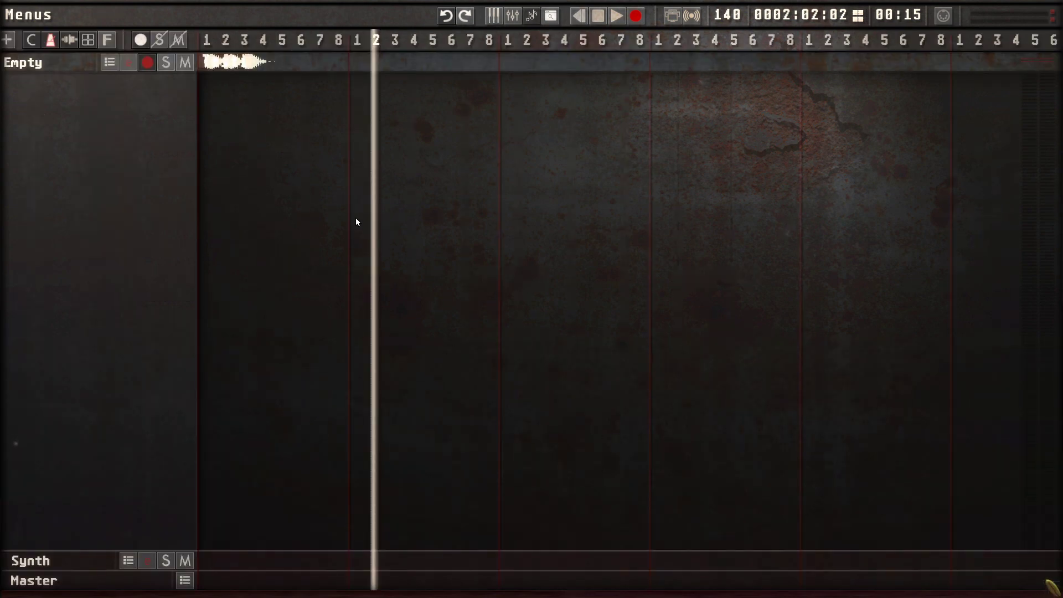
key("Home")
key("Right")
key("Left")
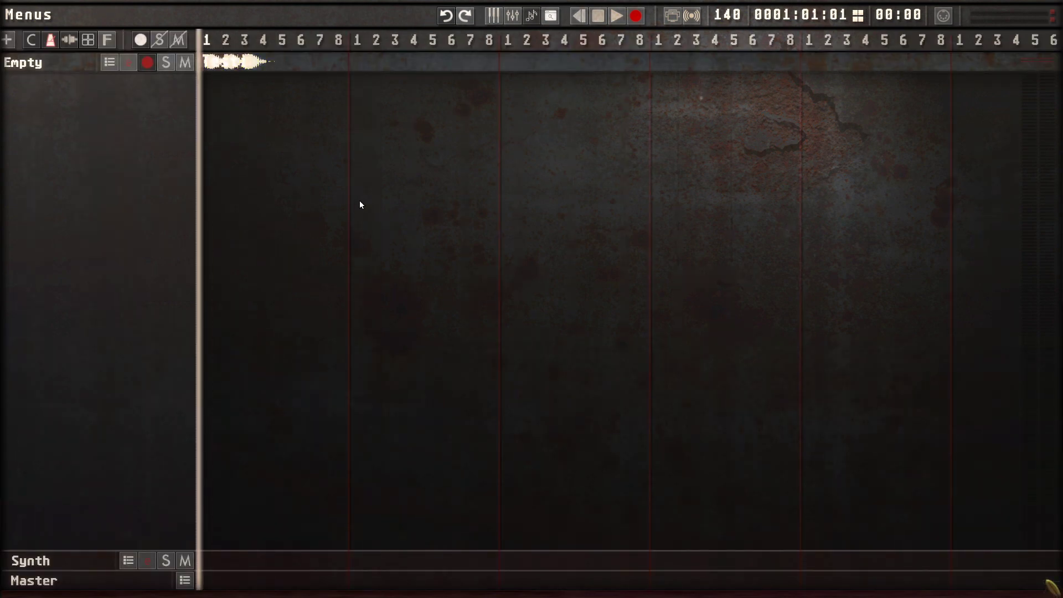
key("ctrl+d")
key("ctrl+d")
key("ctrl+d")
key("space")
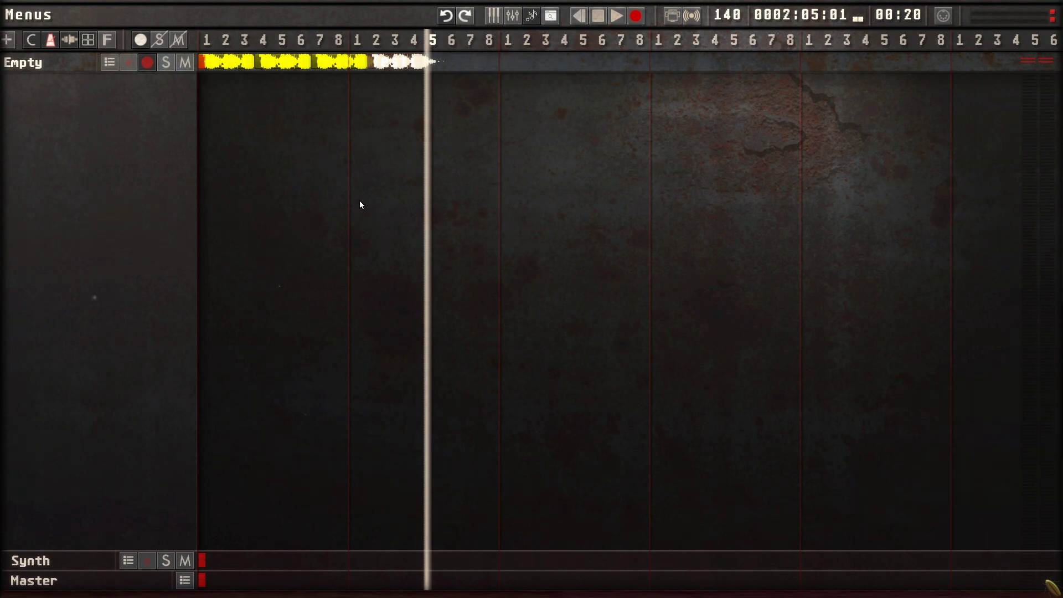
Reopen the clip in the piano roll and switch its event display off.
key("Tab")
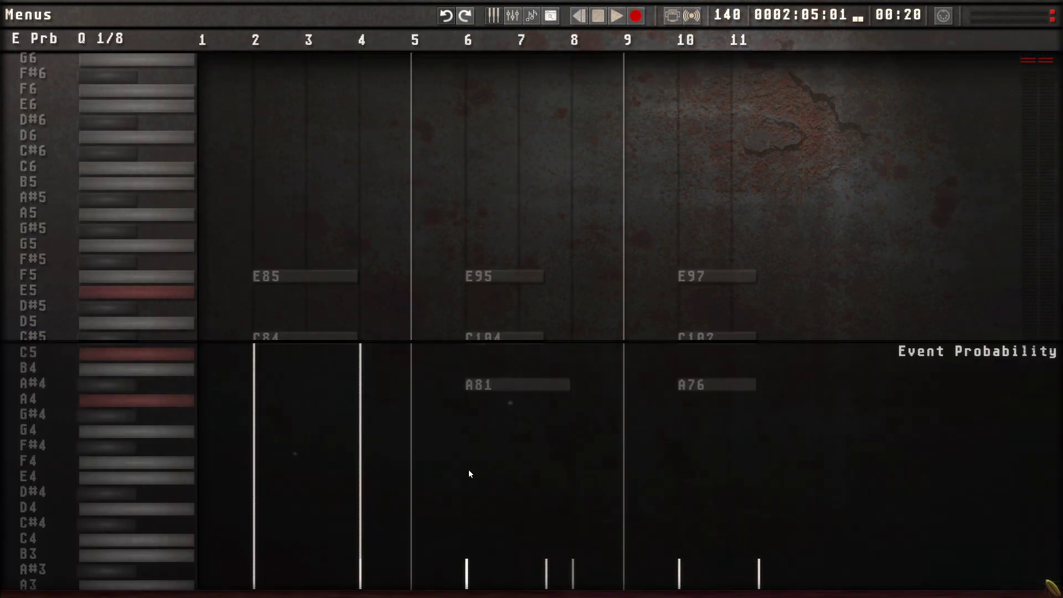
key("Tab")
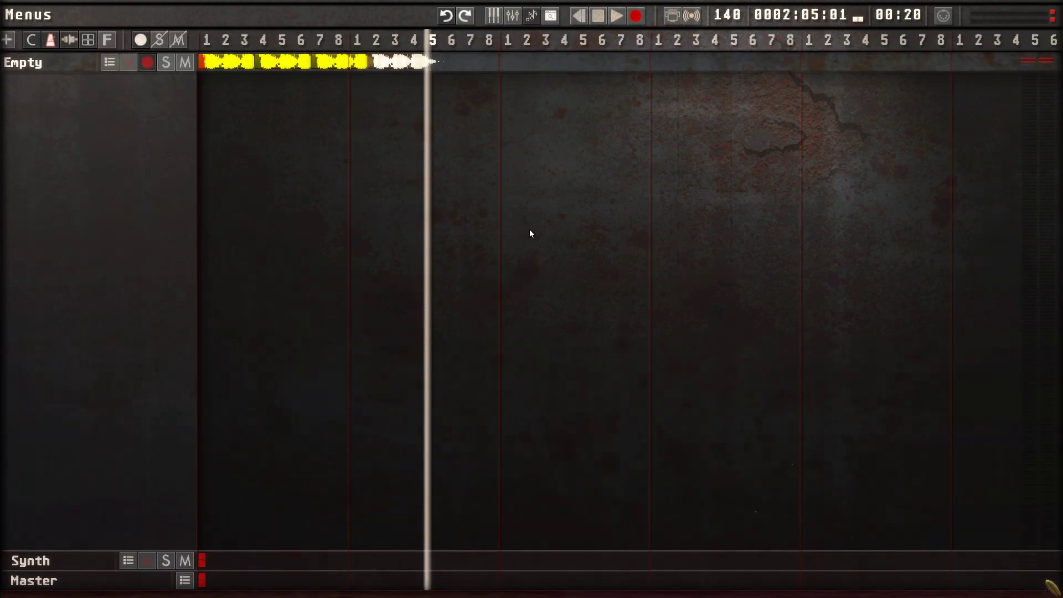
key("Tab")
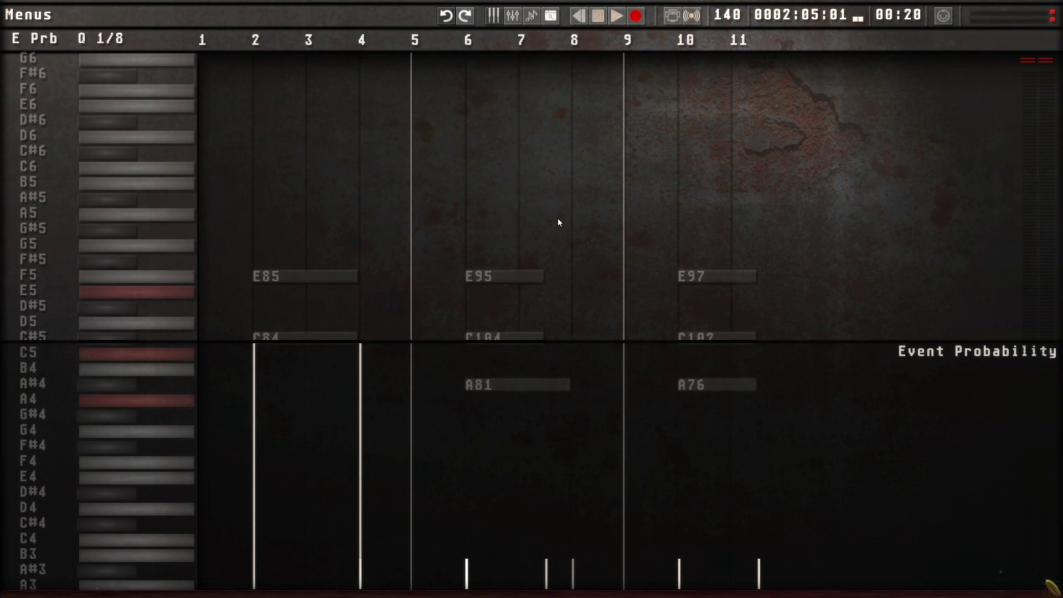
key("d")
left_click(396, 163)
key("e")
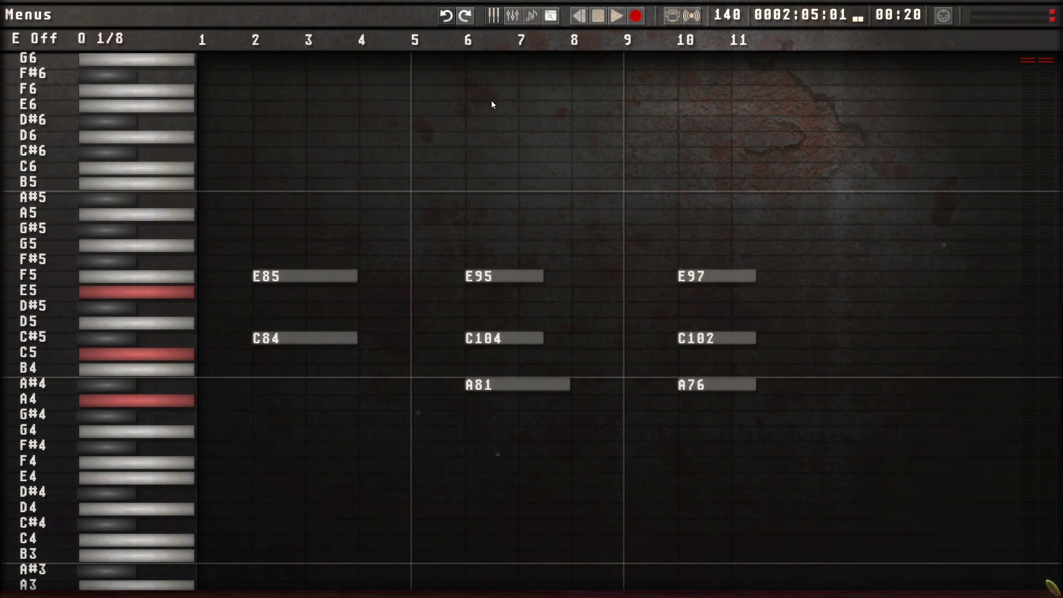
Return to the track view and open the keyboard shortcuts reference.
key("Escape")
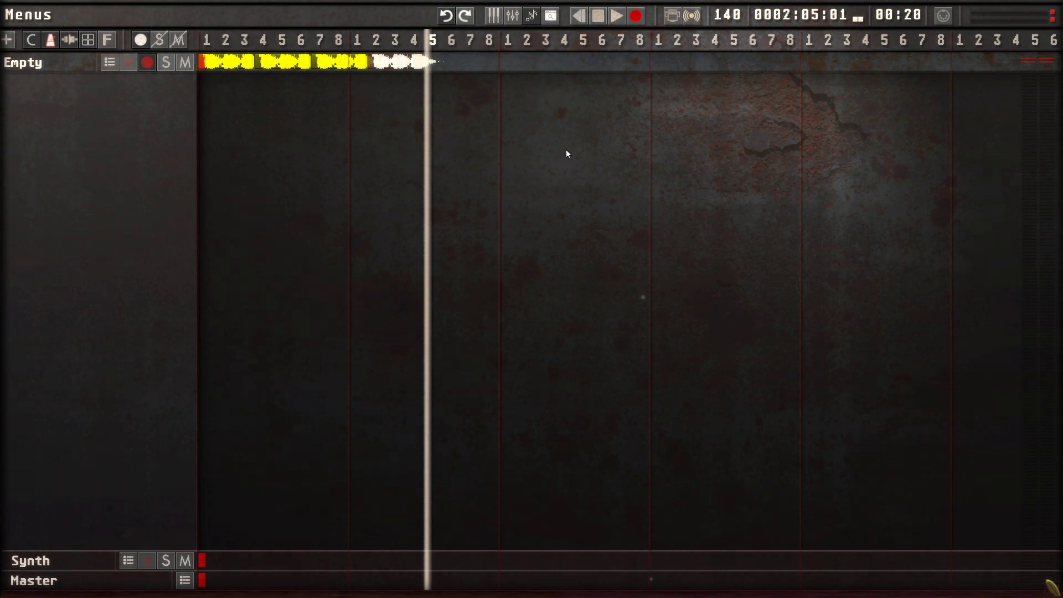
key("F1")
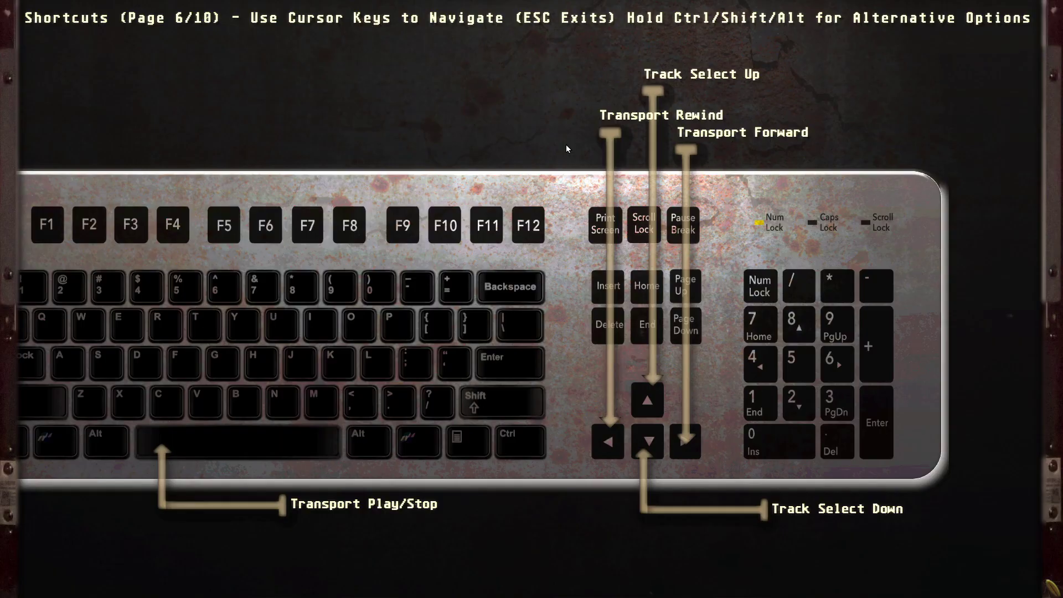
Browse the neighbouring pages of the keyboard shortcuts reference through to the function-key assignments on page 5, and close the reference.
key("Right")
key("Left")
key("Left")
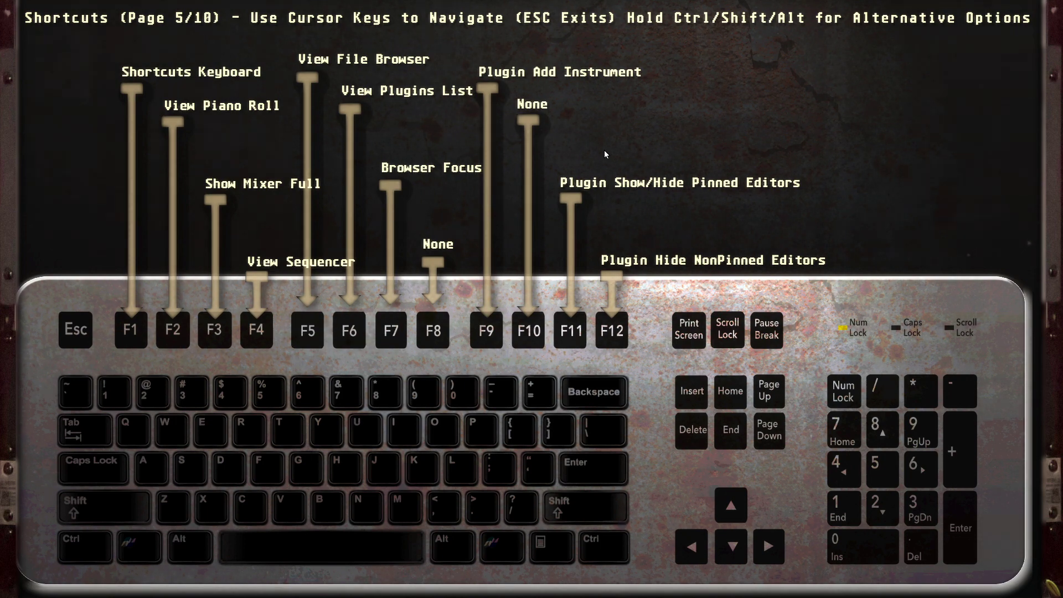
key("Escape")
Show the plugin browser and switch it between the instrument list and the effects list.
key("F6")
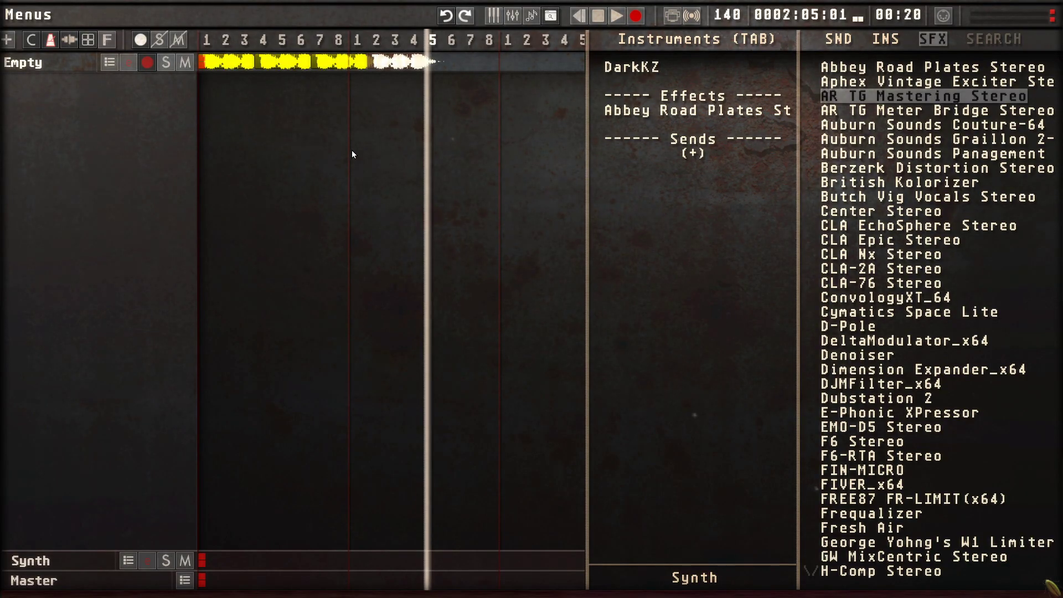
key("F6")
key("F5")
key("F6")
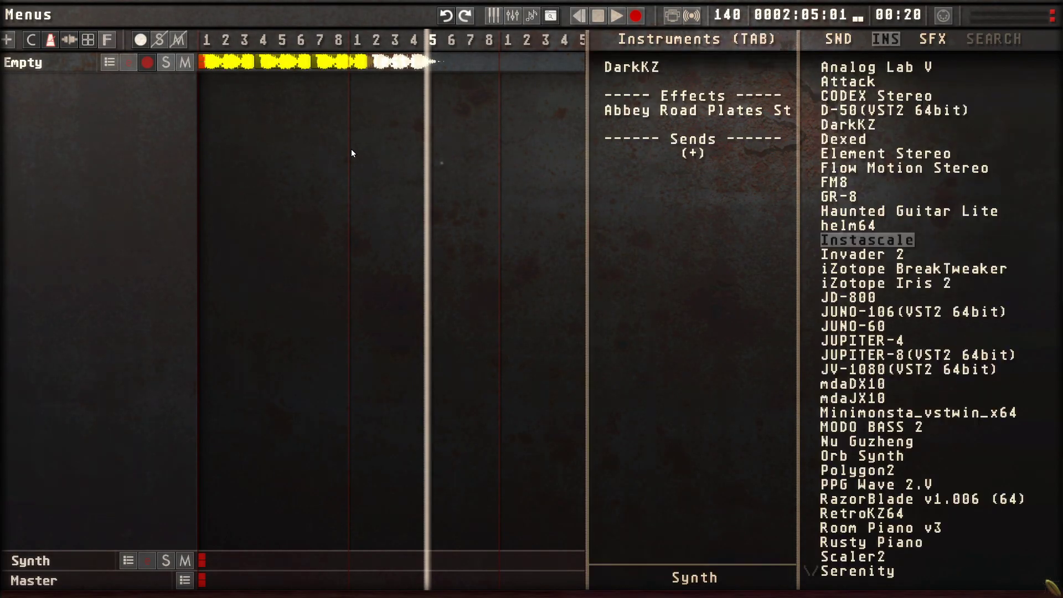
key("F7")
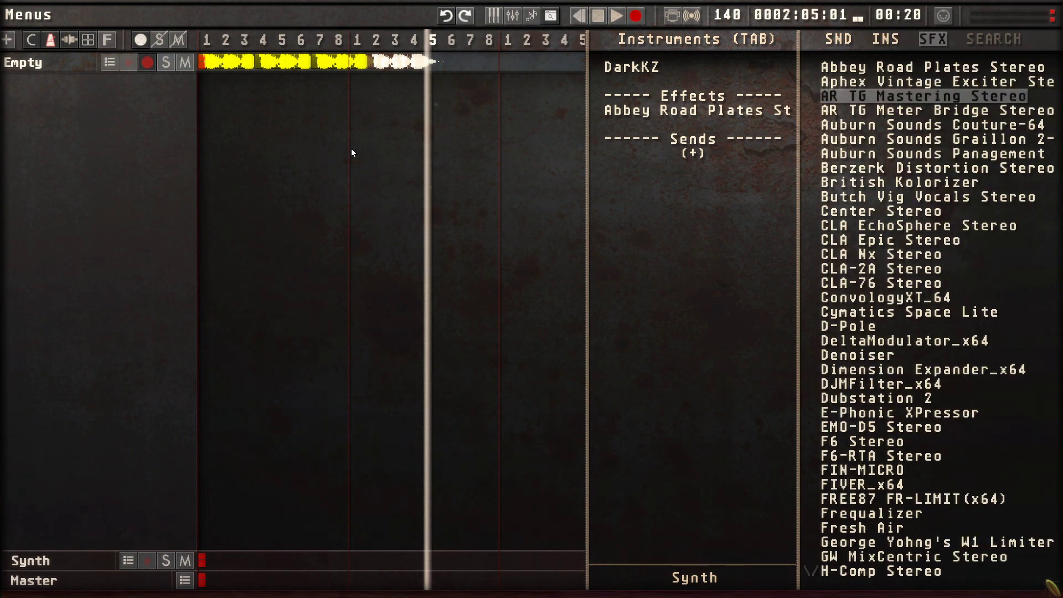
Return focus to the sequencer and move the playhead back and forth along the clips, leaving it at 0001:06:01.
key("Escape")
key("Right")
key("Left")
key("Left")
key("Left")
key("Left")
key("Left")
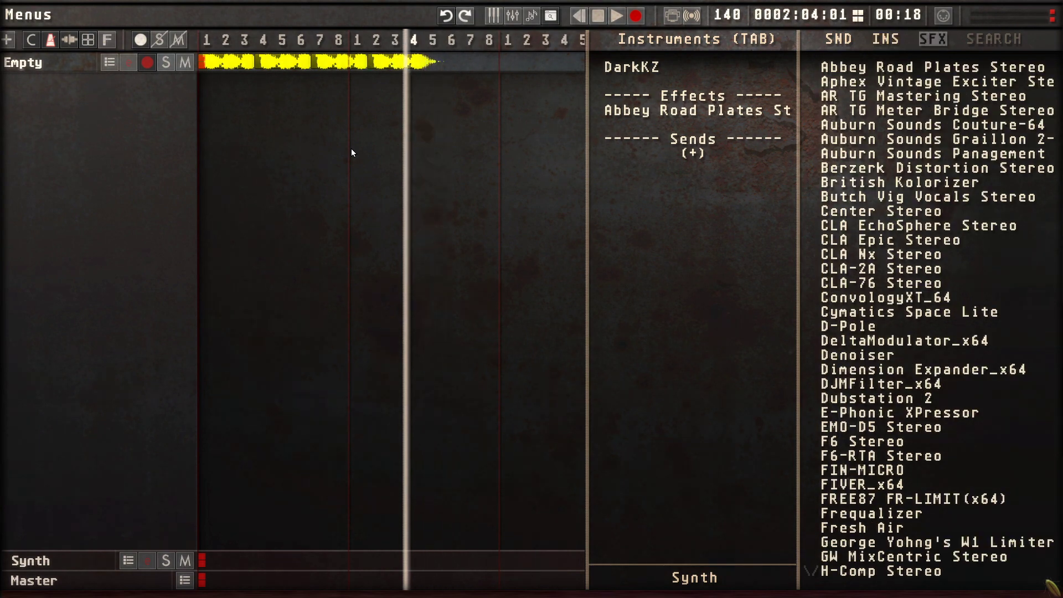
key("Left")
key("Left")
key("Left")
key("Left")
key("Left")
key("Right")
key("Right")
key("Right")
key("Right")
key("Right")
key("Right")
key("Right")
key("Right")
key("Right")
key("Right")
key("Right")
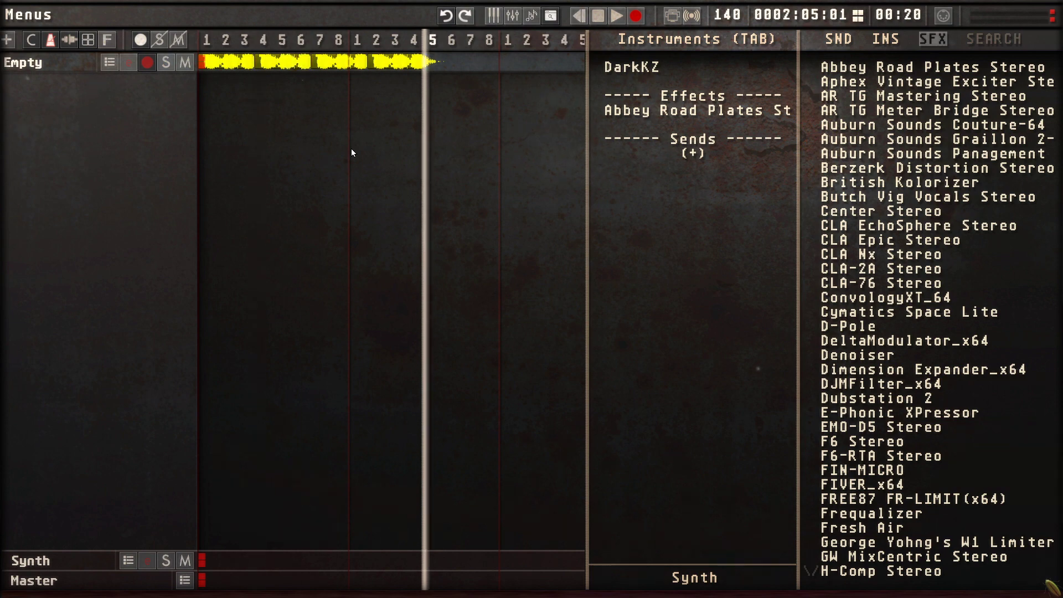
key("Left")
key("Left")
key("Left")
key("Left")
key("Left")
key("Left")
key("Left")
key("Left")
key("Left")
Toggle the browser focus and cycle through its categories, passing the AR TG effects and ending on the sound category.
key("Escape")
key("Tab")
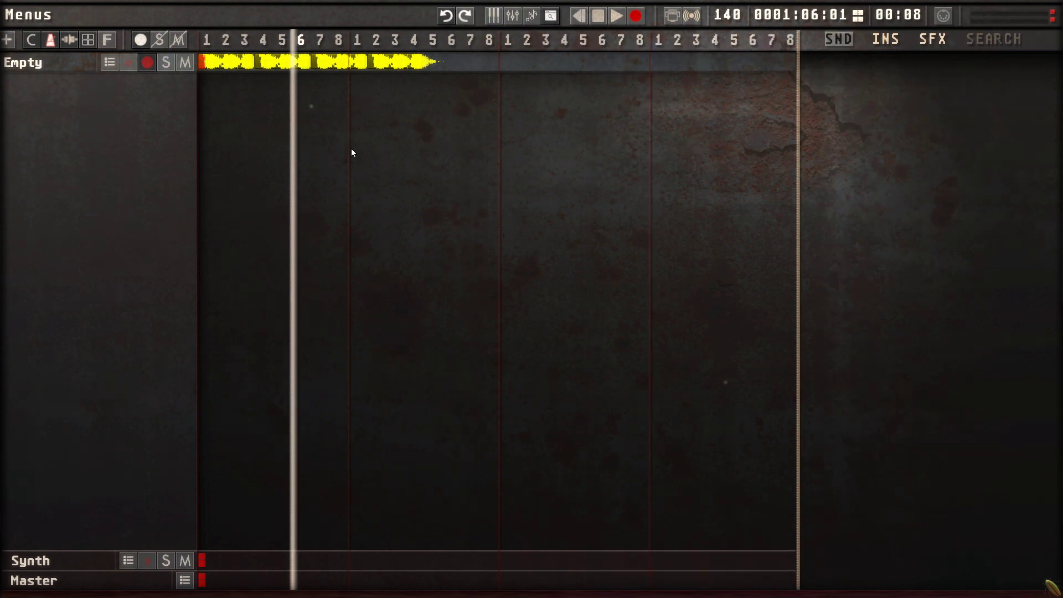
key("Tab")
key("Left")
key("Right")
key("Down")
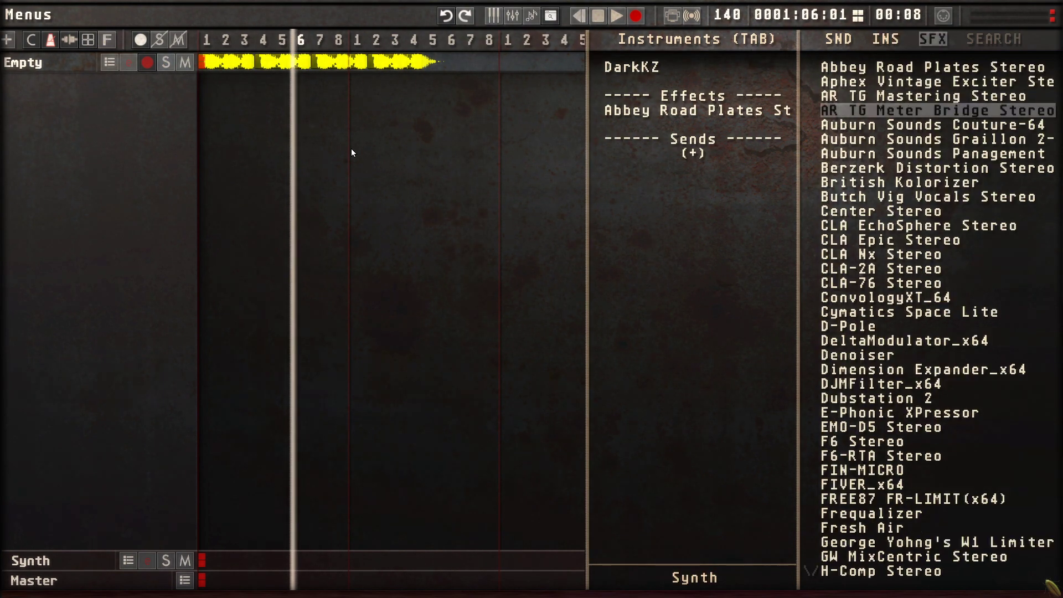
key("Down")
key("Return")
key("Left")
key("Left")
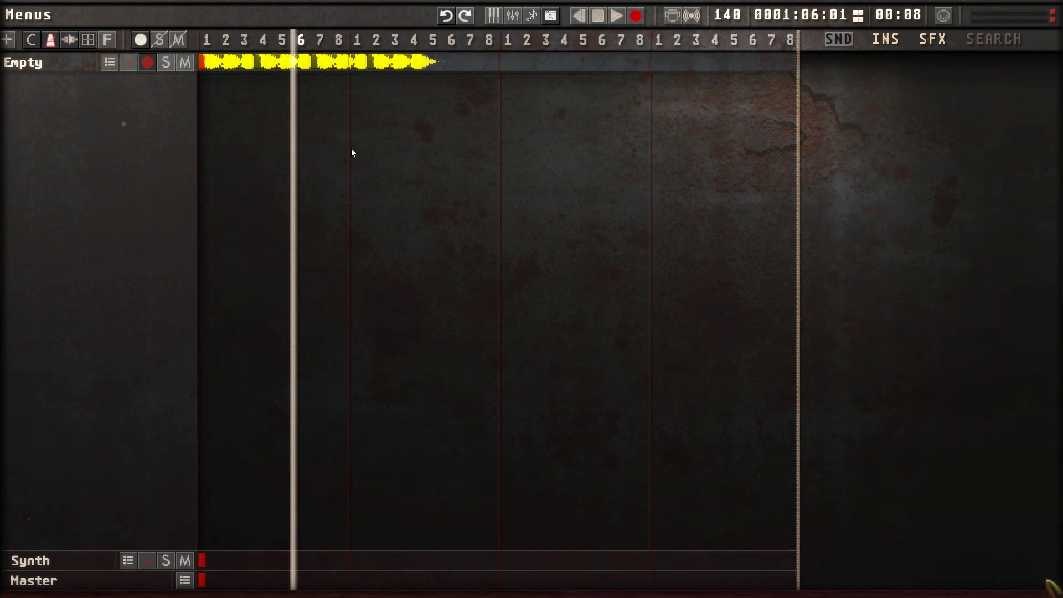
Open the Minimonsta_vstwin_x64 instrument's editor from the instrument list, and close it again.
key("Right")
key("Down")
key("Down")
key("Down")
key("Down")
key("Down")
key("Down")
key("Down")
key("Down")
key("Down")
key("Down")
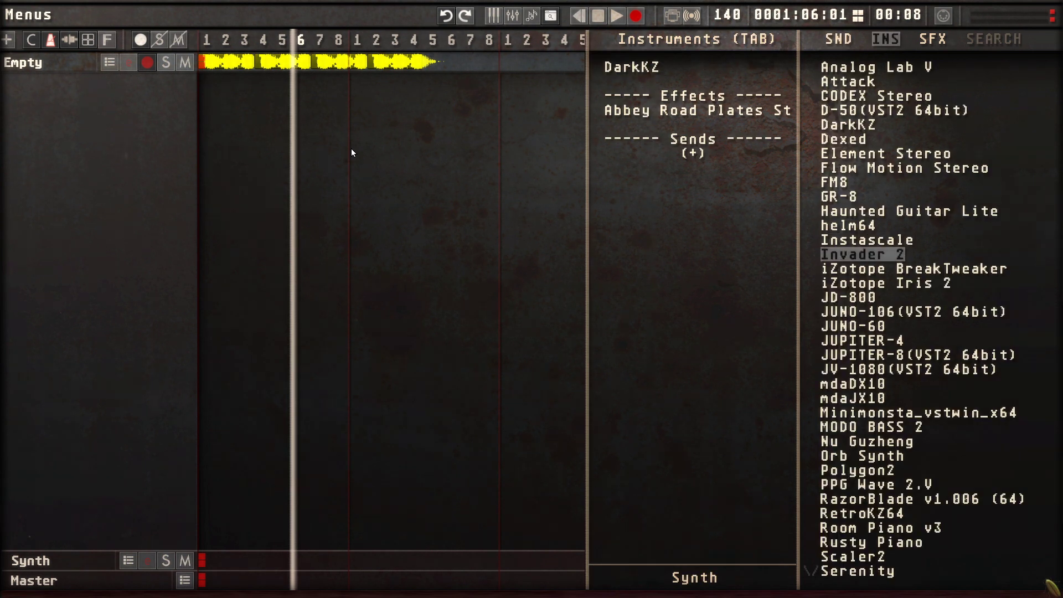
key("Down")
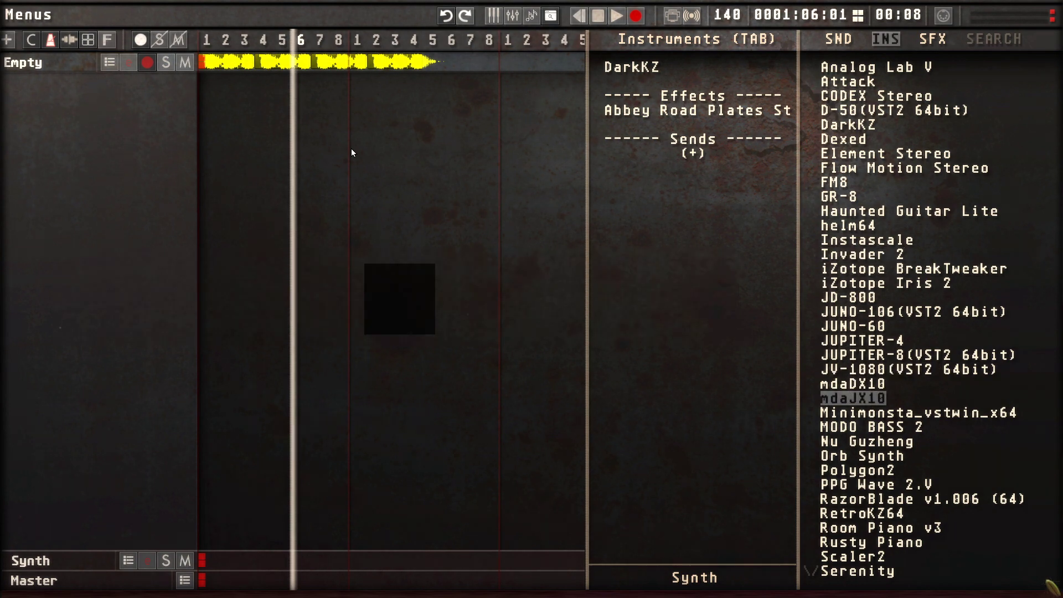
key("Down")
key("Return")
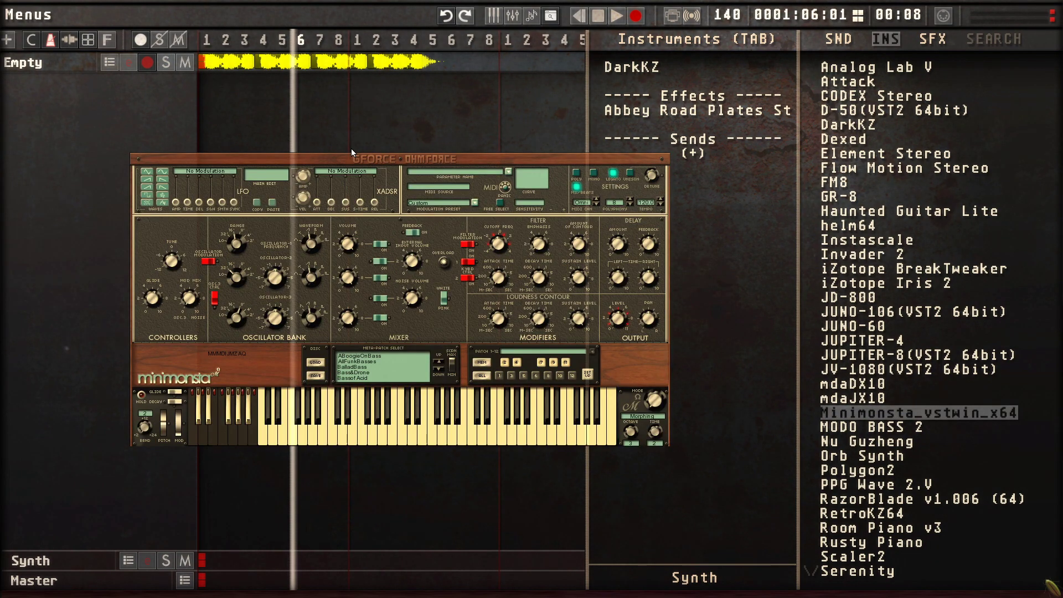
key("Escape")
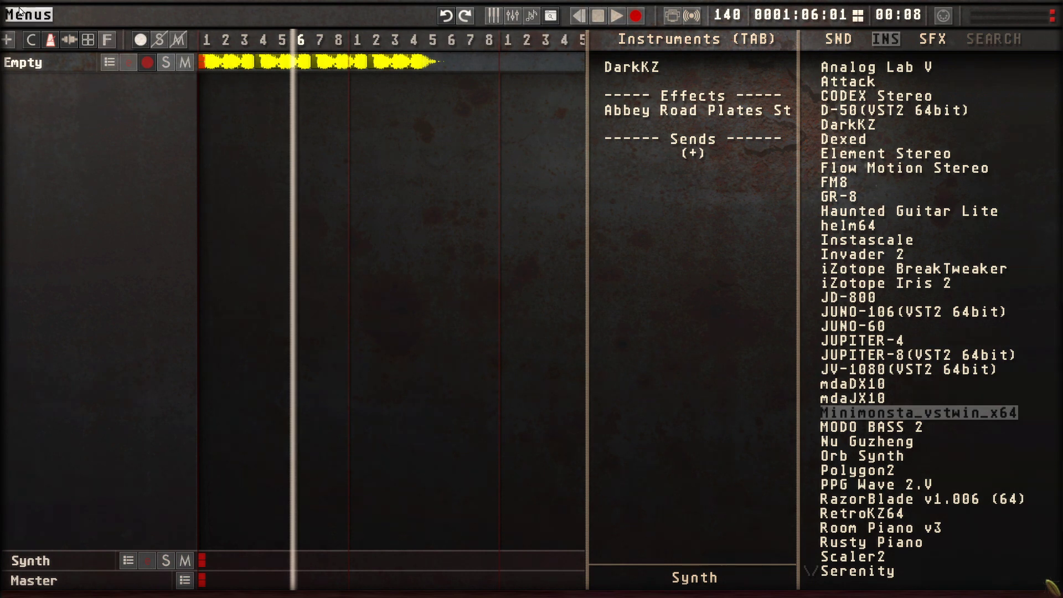
Open the program settings, view the Sequencer settings page, and return to the settings overview.
left_click(42, 15)
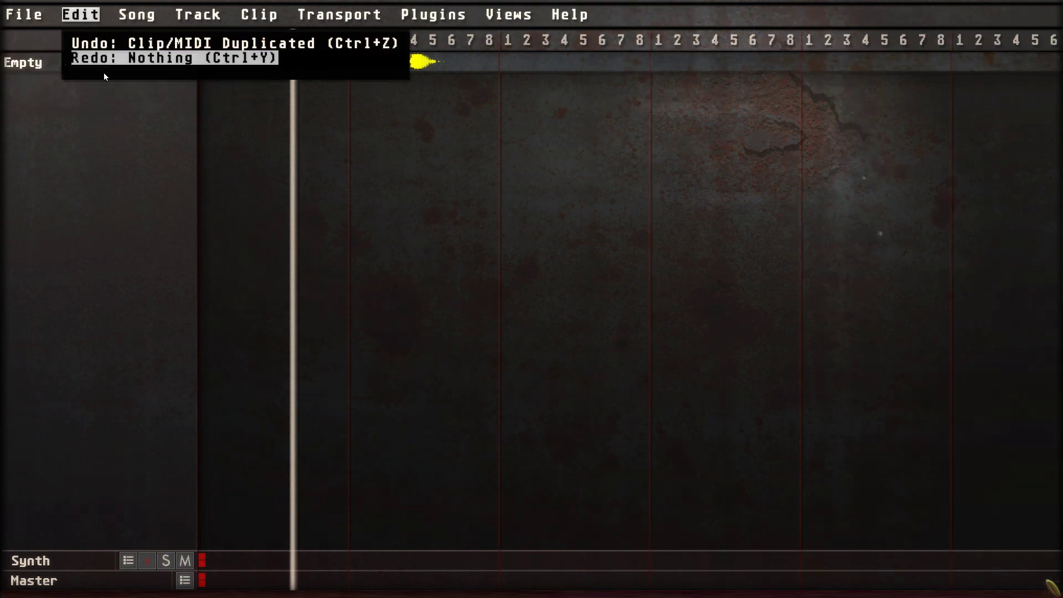
left_click(68, 73)
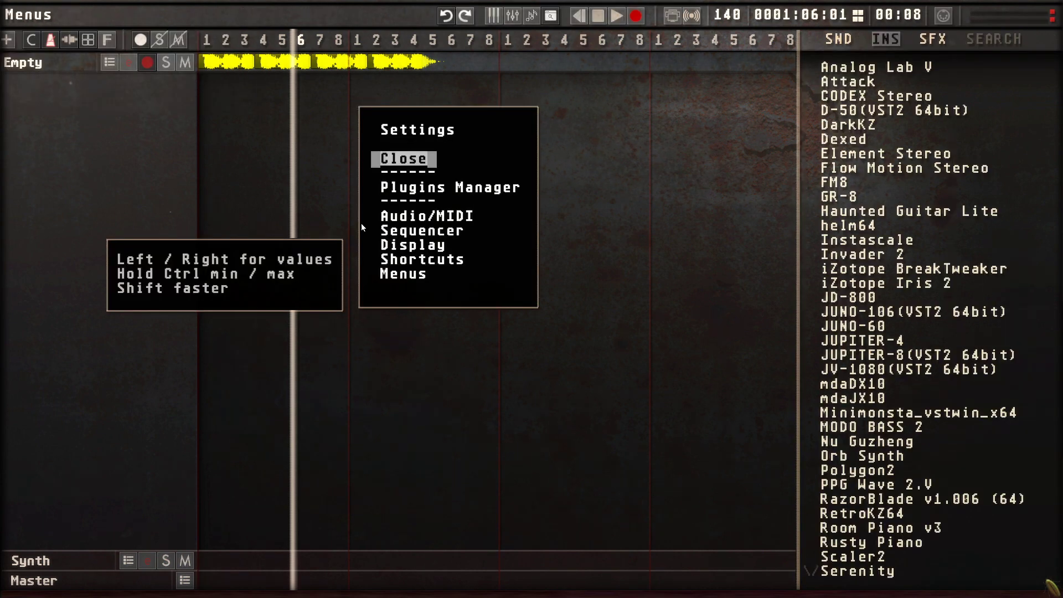
key("Down")
key("Down")
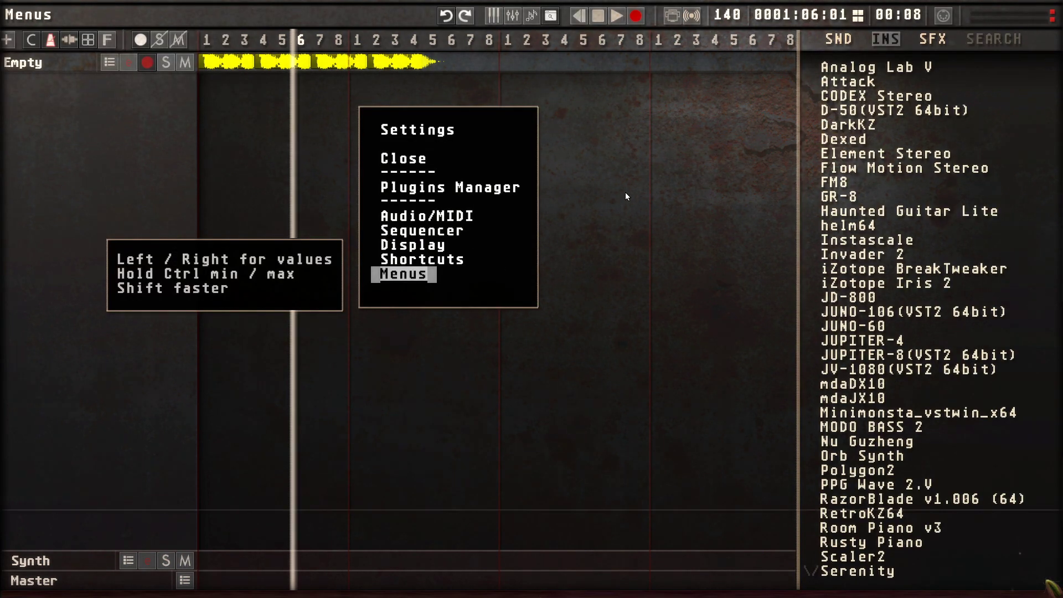
key("Up")
key("Up")
key("Up")
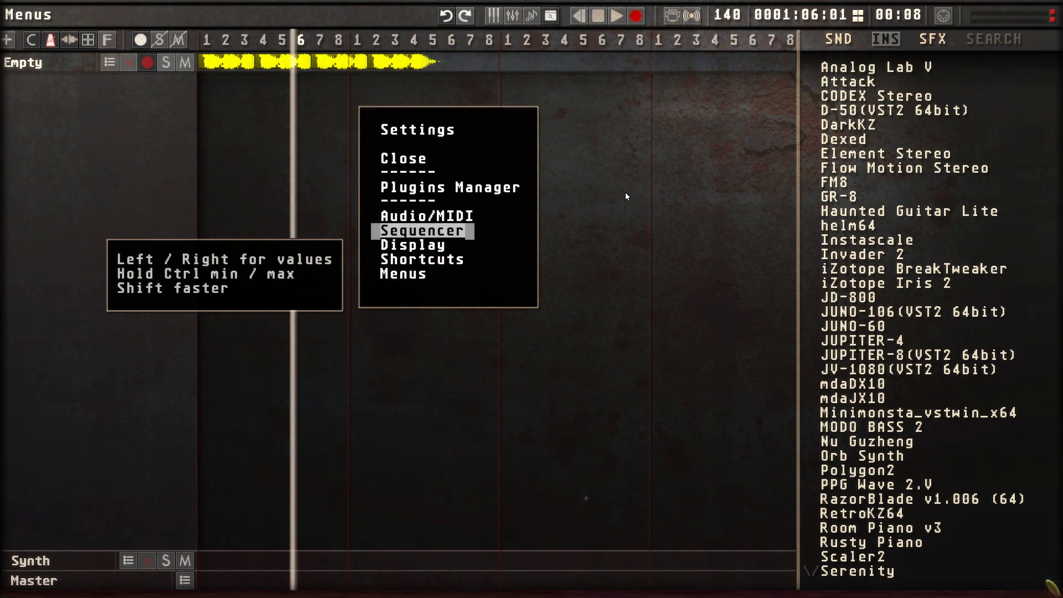
key("Return")
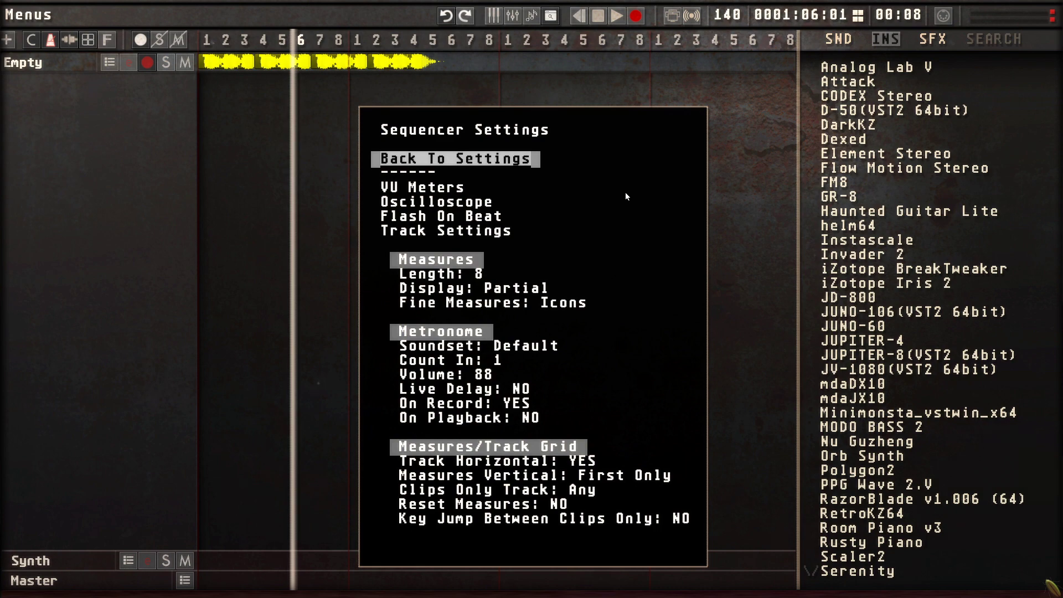
key("Return")
View the advanced Display settings, and return to the settings overview.
key("Down")
key("Down")
key("Down")
key("Down")
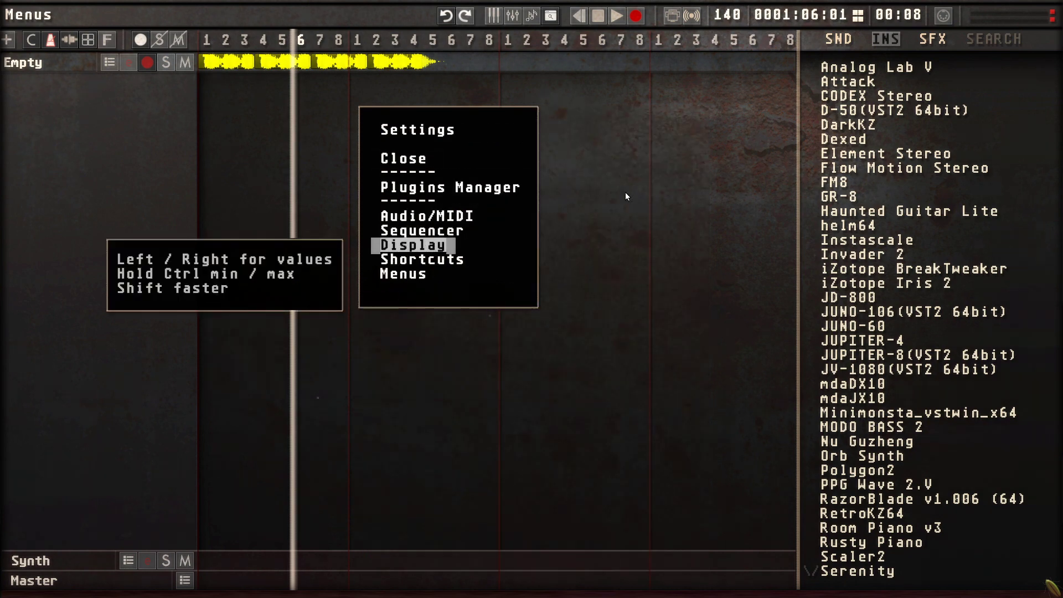
key("Return")
key("Up")
key("Return")
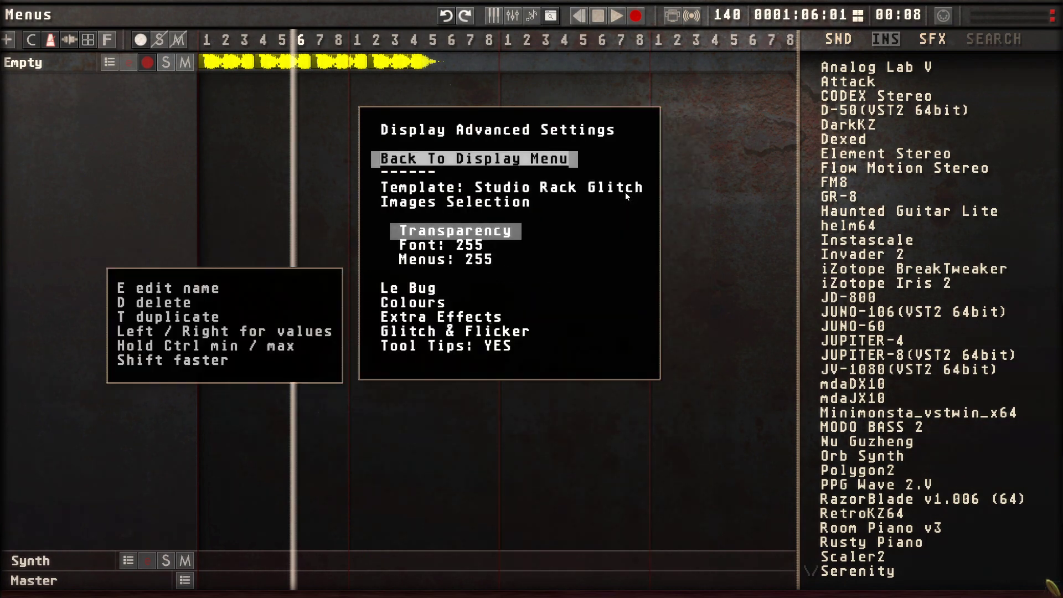
key("Return")
key("Return")
View the Menus customization options for the top and left menus, close the settings, and hide the plugin browser.
key("Up")
key("Return")
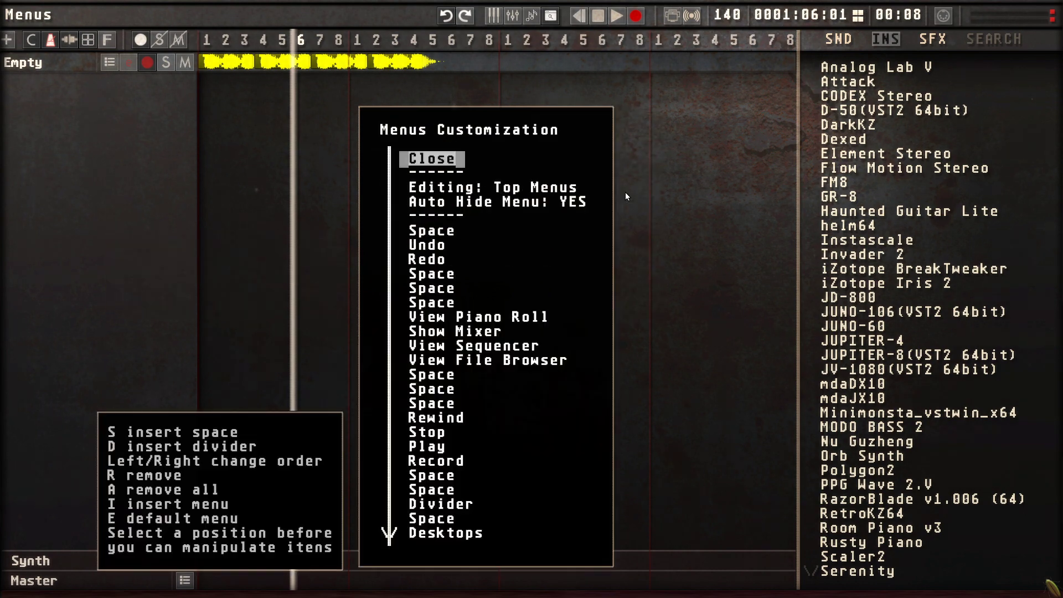
key("Down")
key("Right")
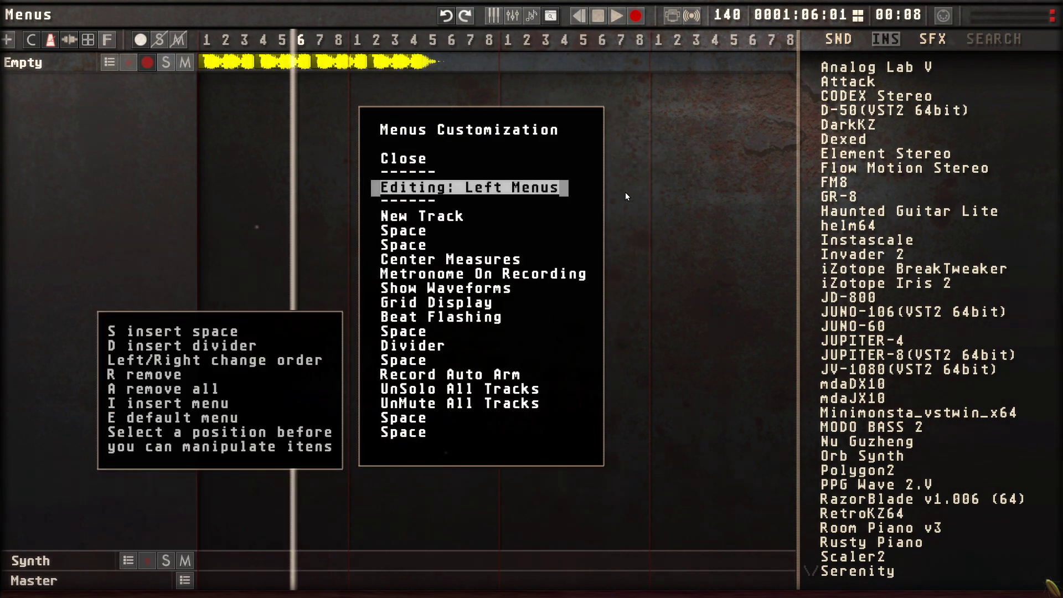
key("Right")
key("Escape")
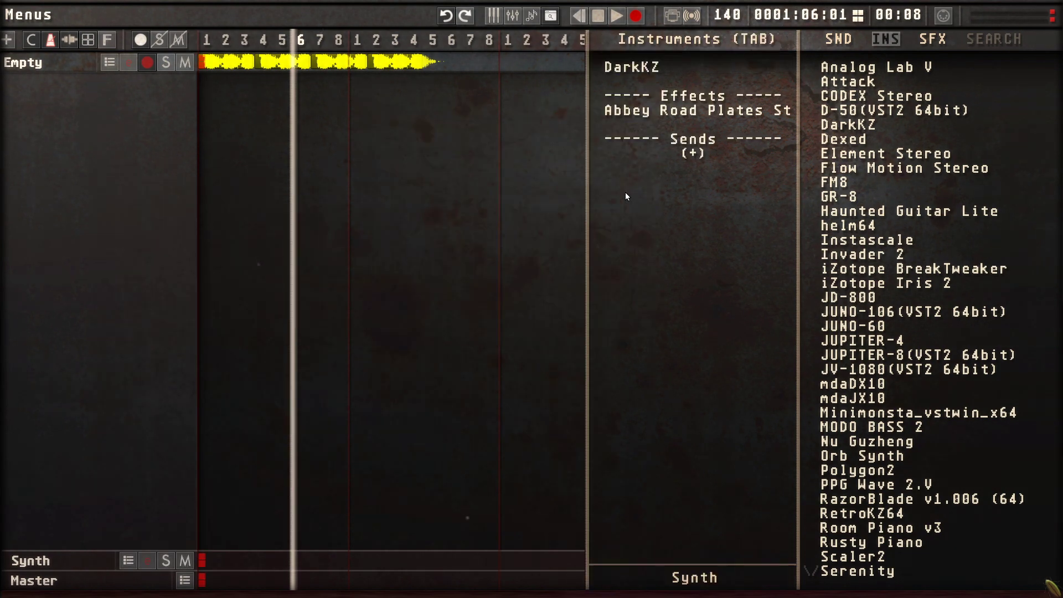
key("Tab")
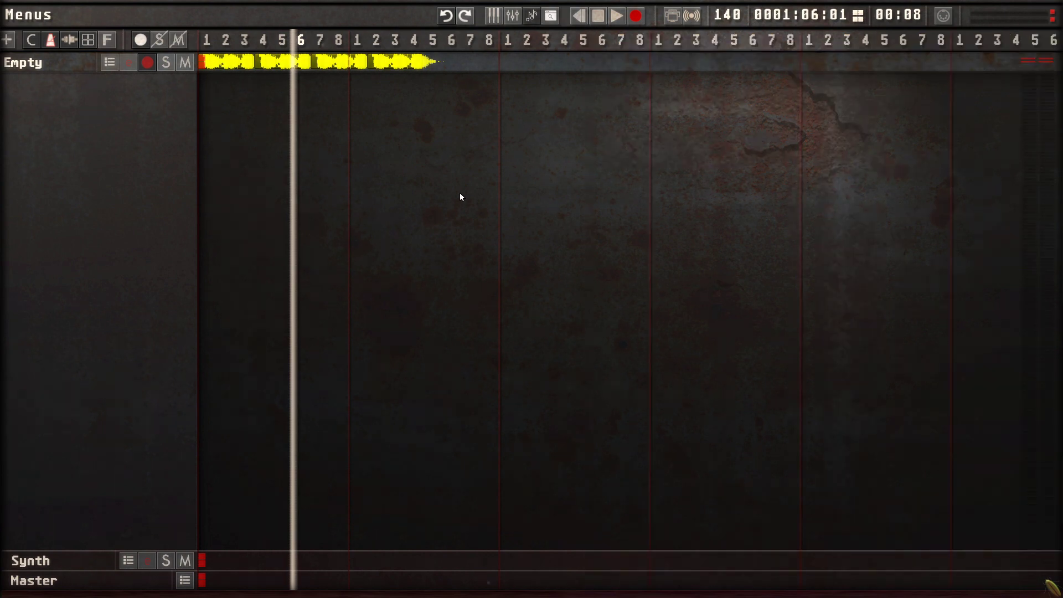